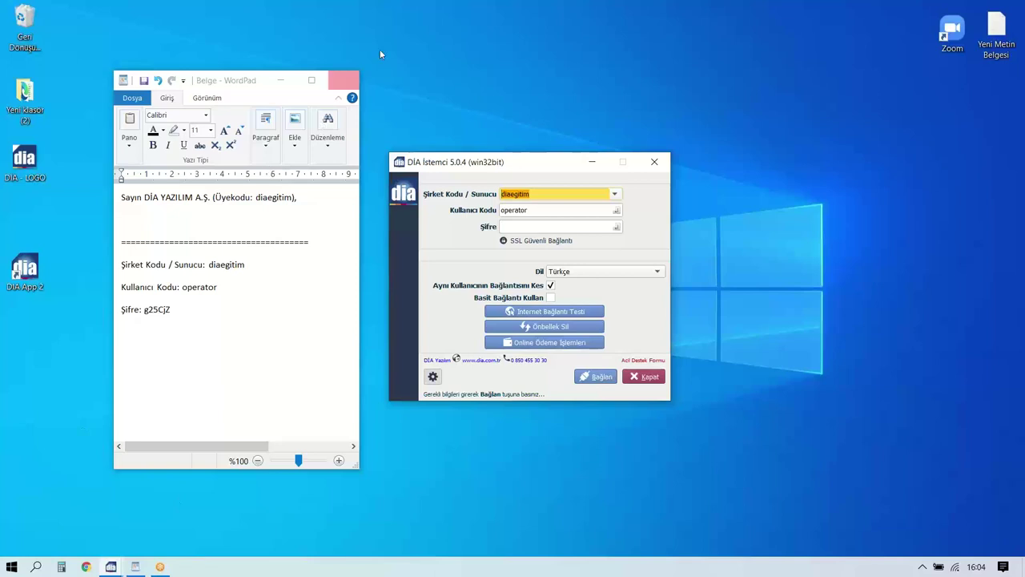
Paste the password from the WordPad note into the DİA login's Şifre field and connect.
click(552, 193)
click(168, 319)
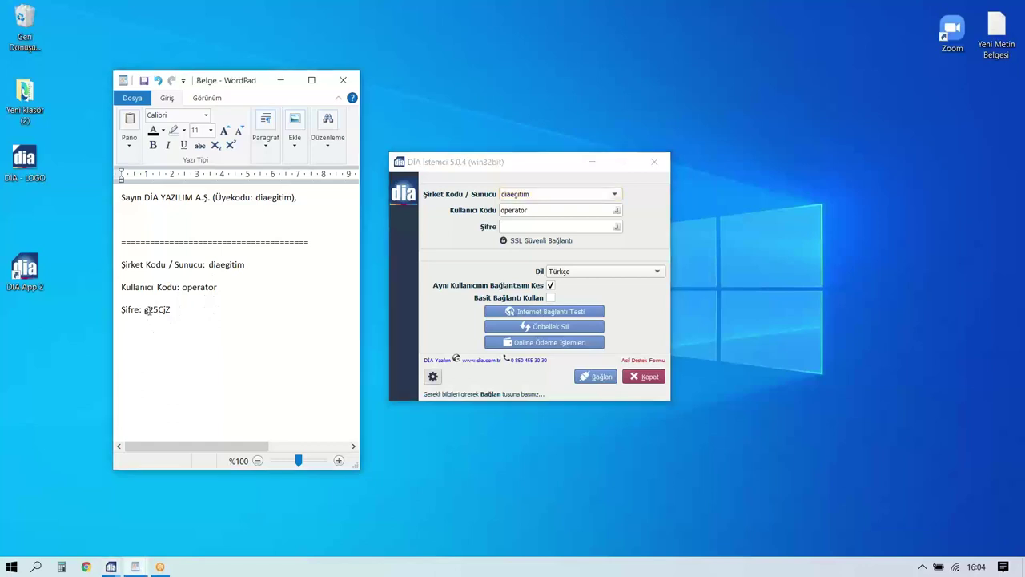
double_click(154, 310)
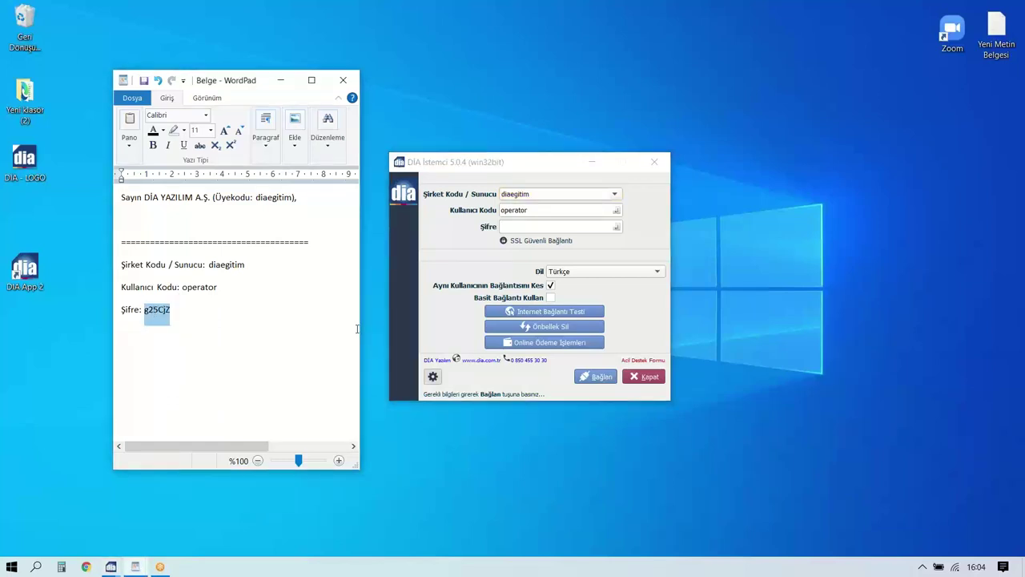
click(552, 230)
key(ctrl+v)
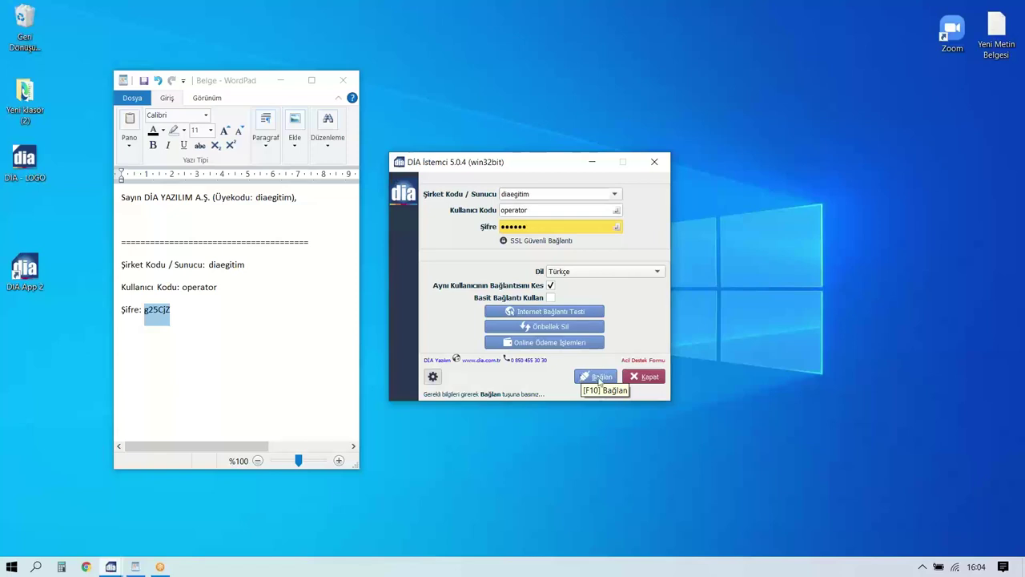
click(600, 380)
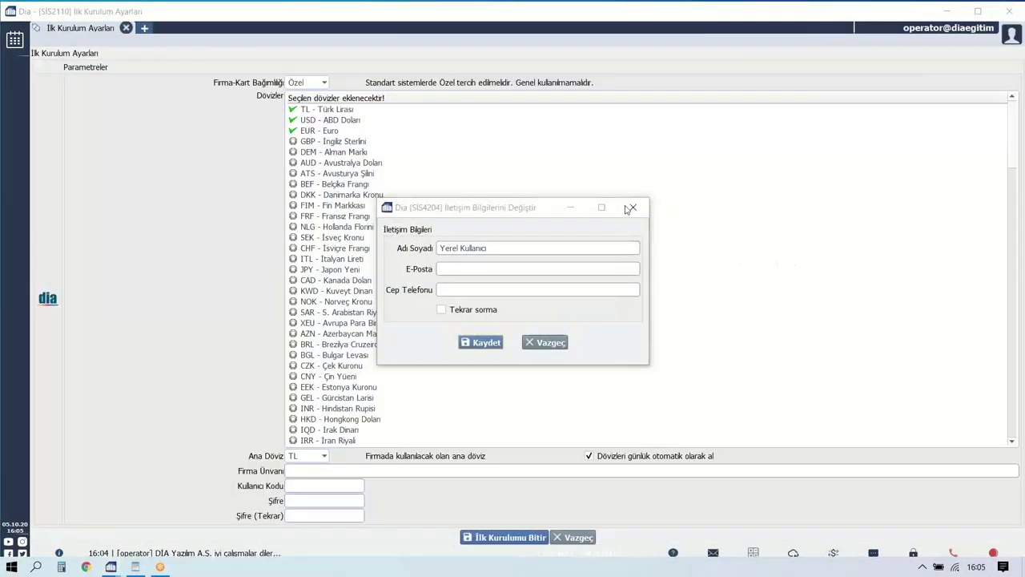
Dismiss the contact prompt and enter company title 'DIA YAZILIM MESLEK YÜKSEK OKU'.
click(632, 209)
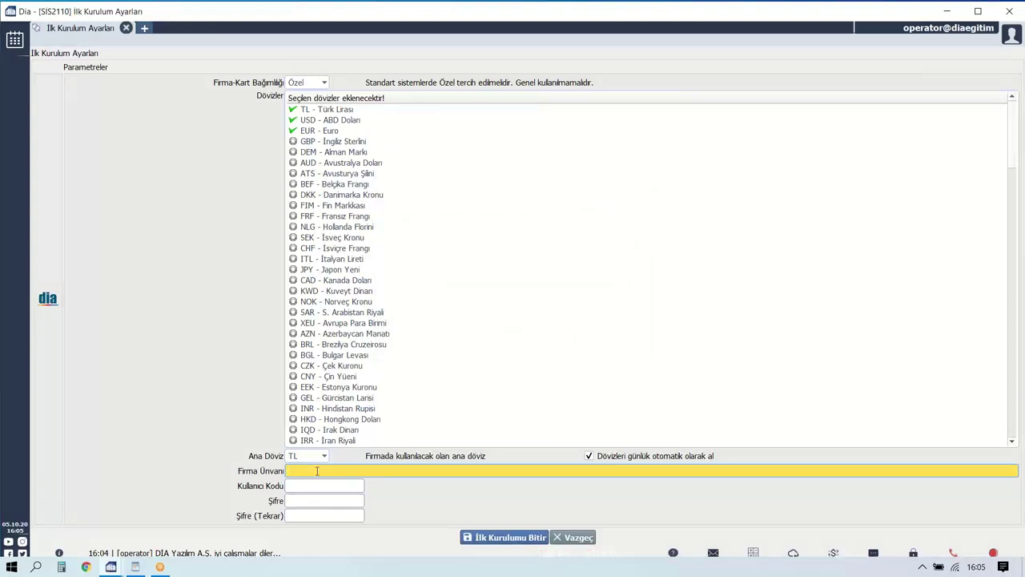
text(DIA YAZILIM MESLEK YÜKSEK OKULU)
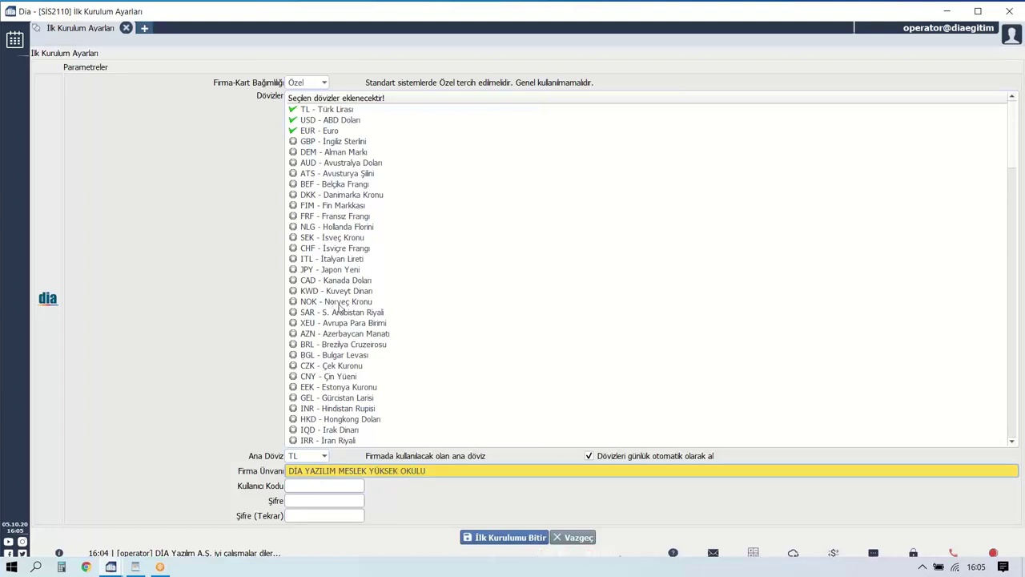
click(294, 489)
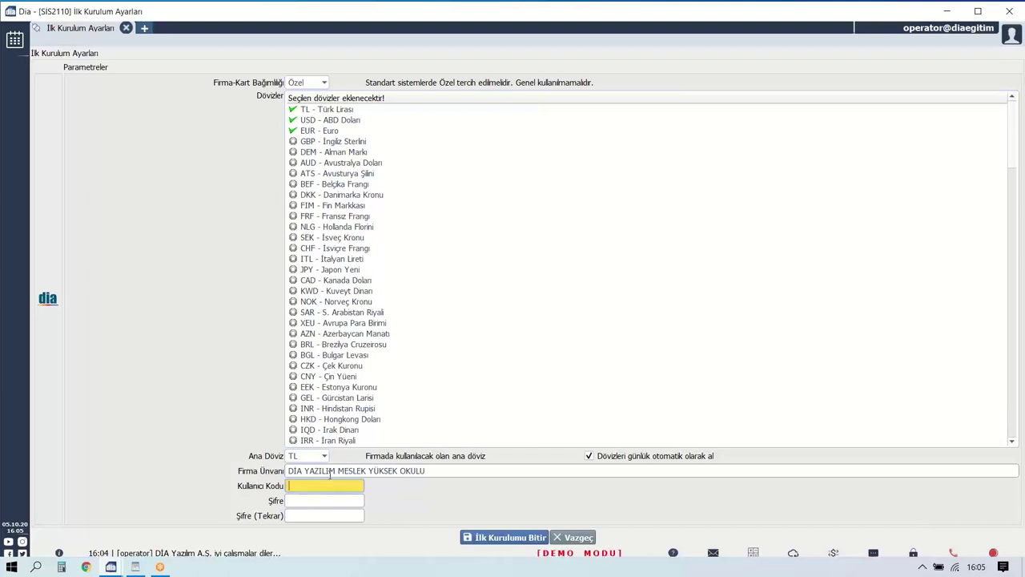
text(öğretmen01)
key(Tab)
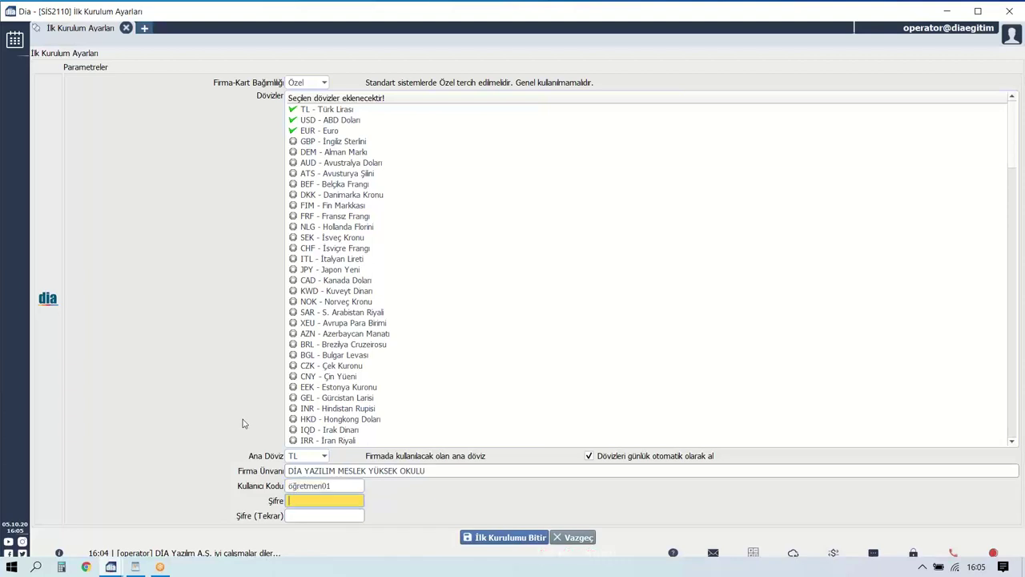
text(123456)
key(Tab)
text(123456)
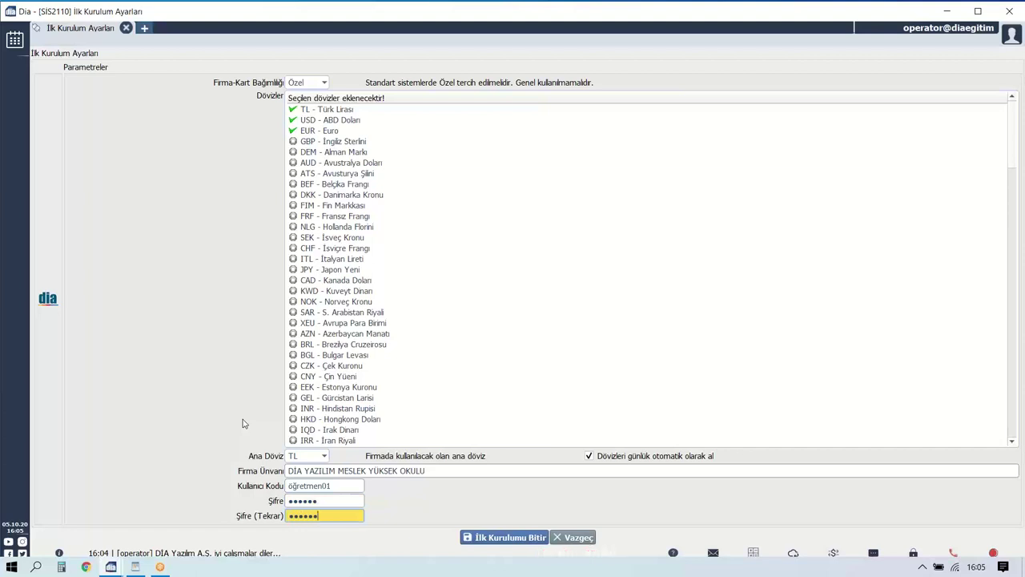
click(477, 538)
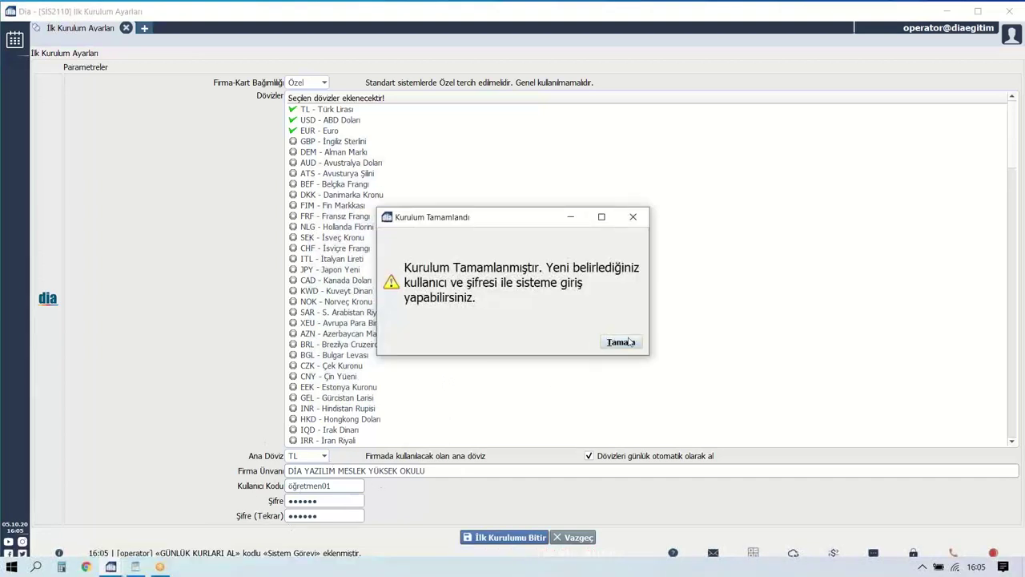
click(629, 341)
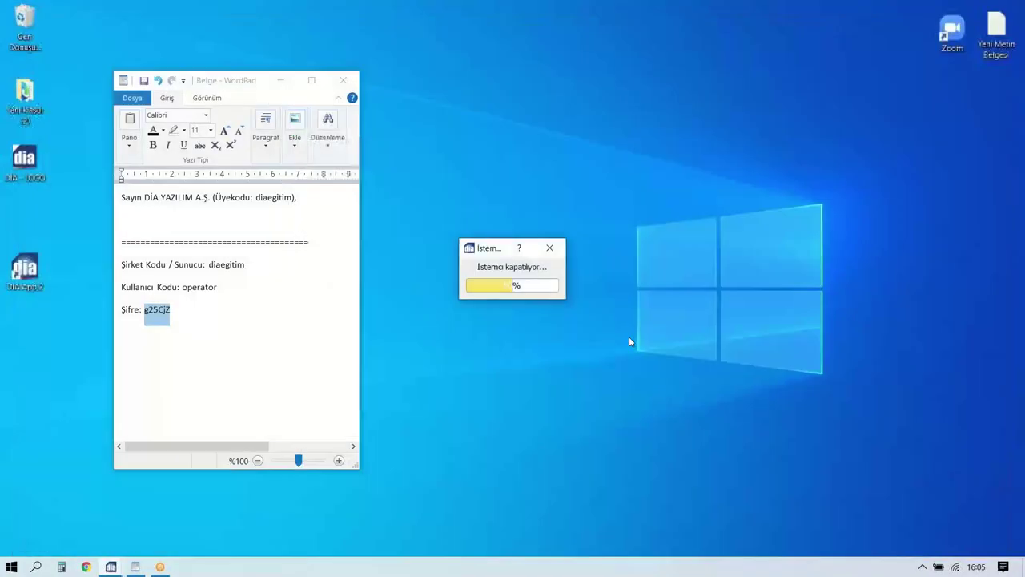
Relaunch DİA, log in as öğretmen01, and skip the contact prompt without asking again.
click(26, 270)
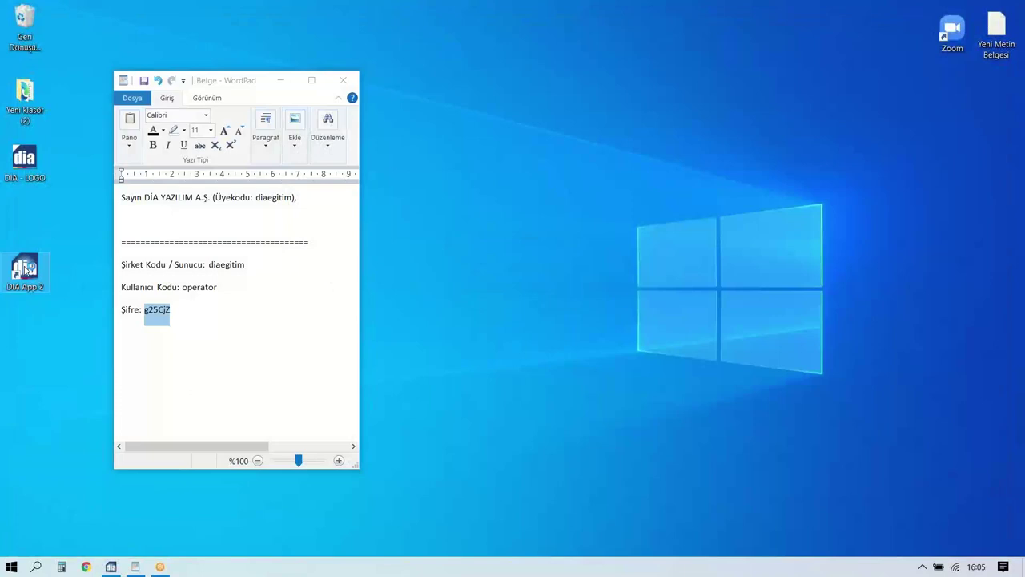
click(26, 270)
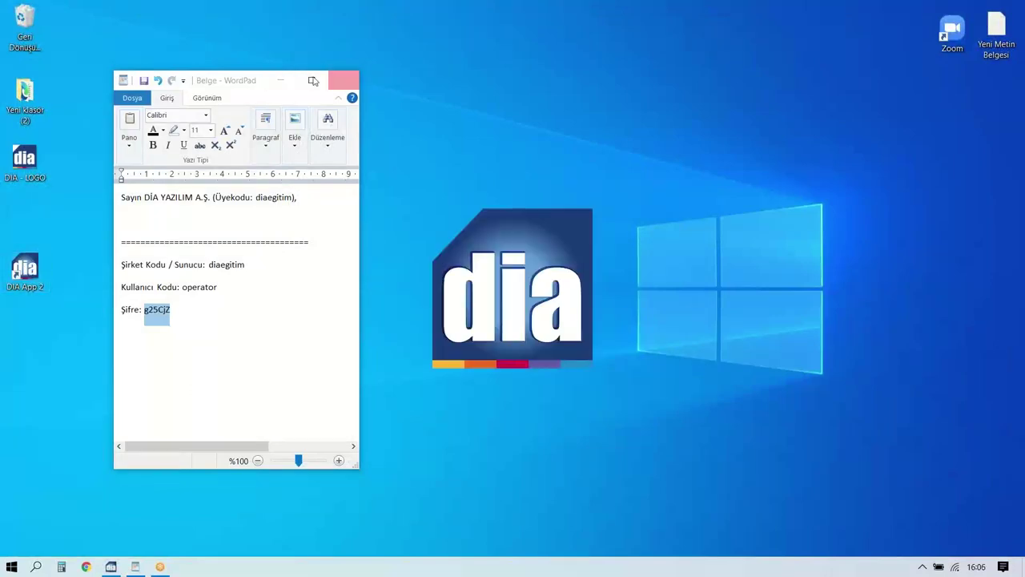
click(279, 78)
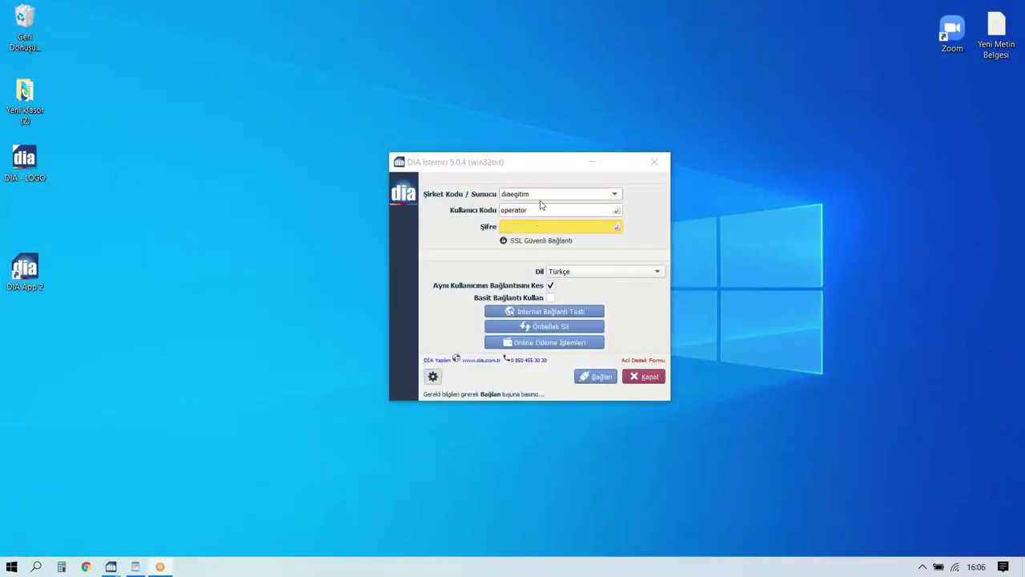
click(539, 208)
text(öğ)
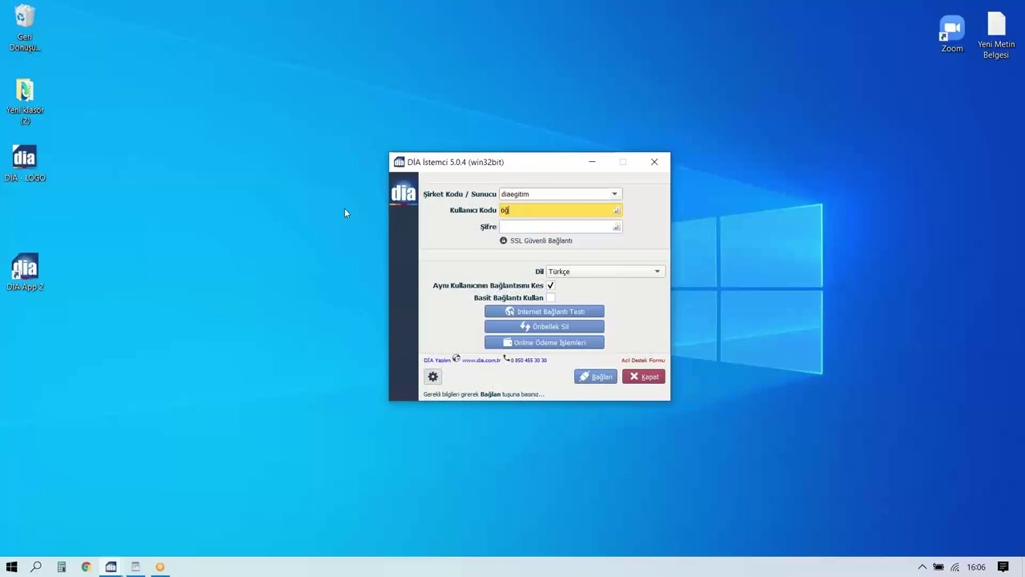
text(retmen01)
key(Tab)
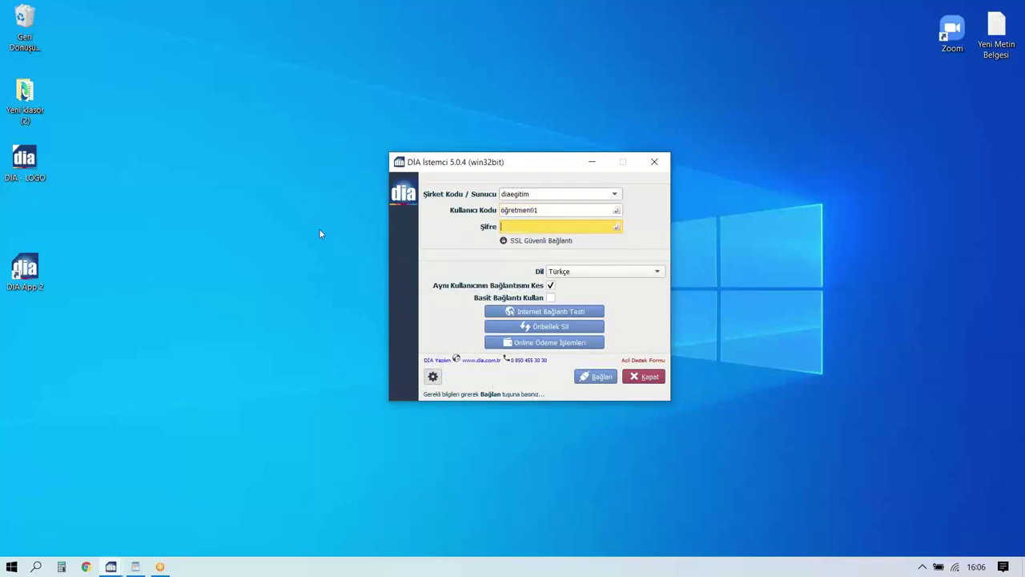
key(Return)
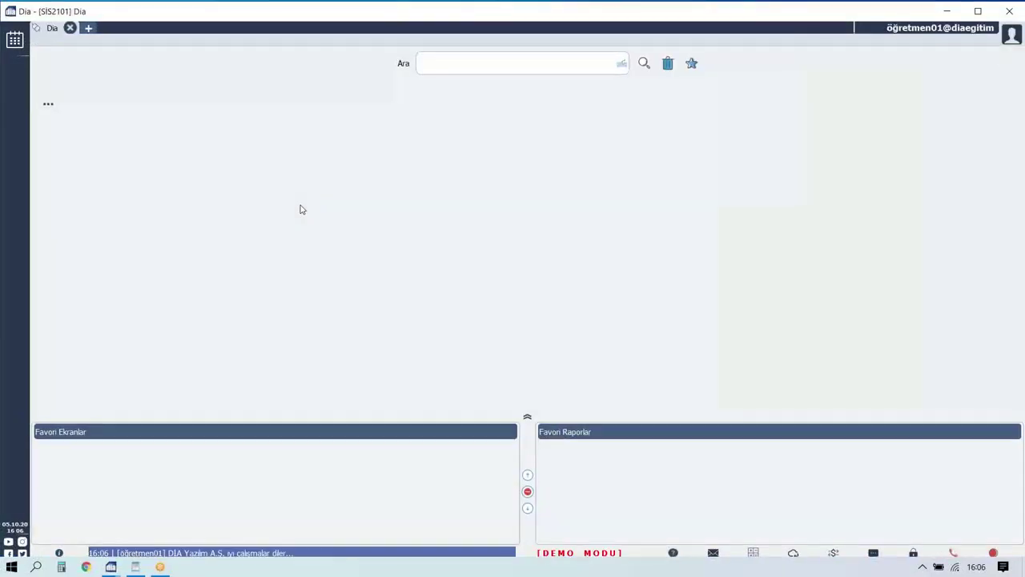
click(461, 248)
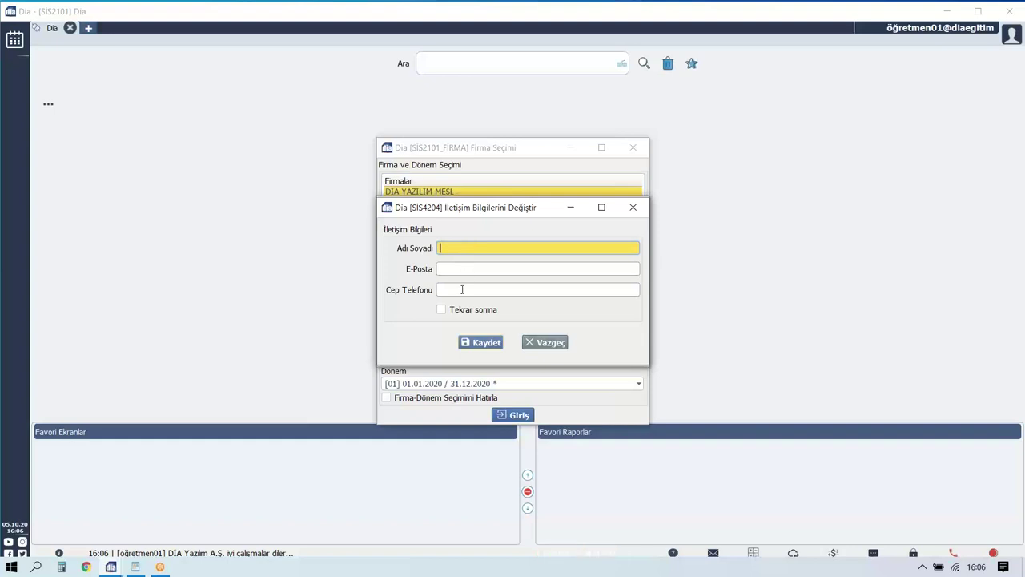
click(441, 310)
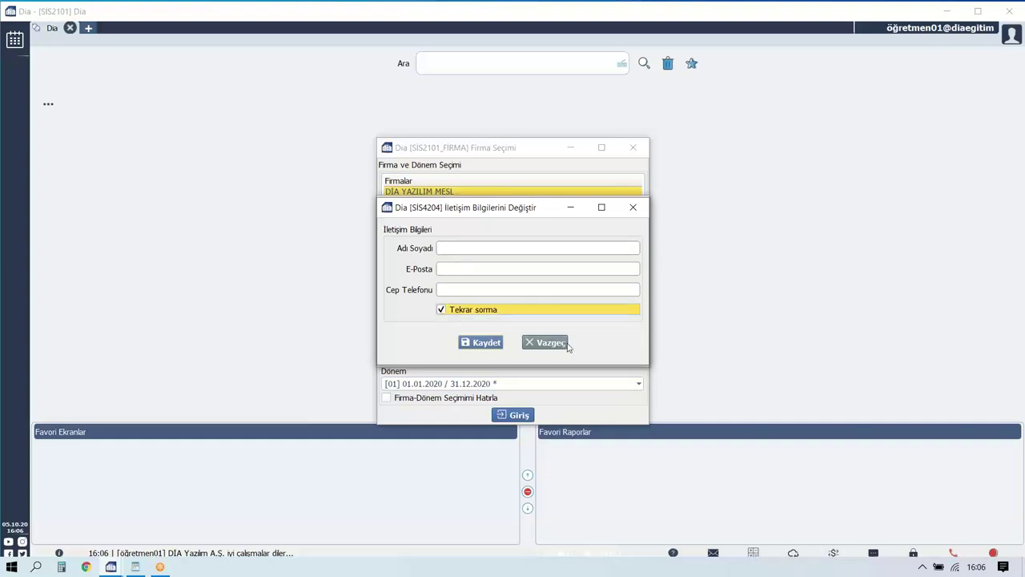
click(480, 342)
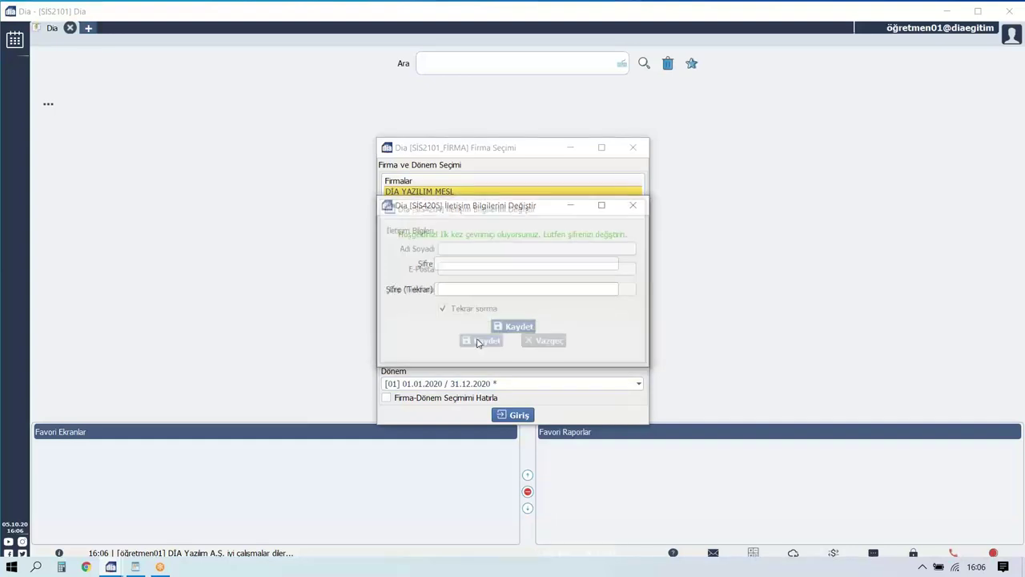
Set and save a new password for the user, then enter the 2020 company period.
click(506, 264)
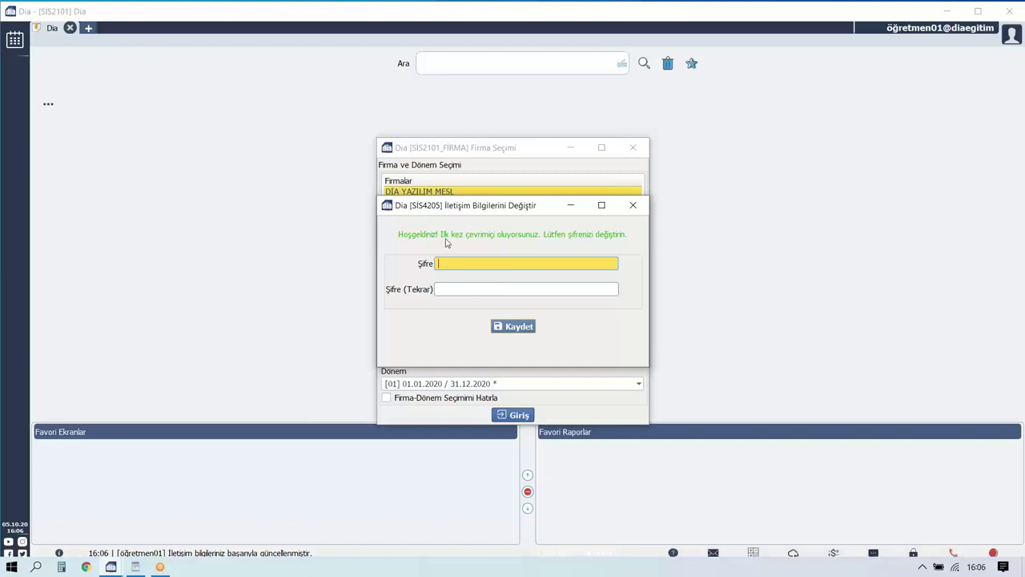
text(12345)
key(BackSpace)
key(BackSpace)
key(BackSpace)
key(BackSpace)
key(BackSpace)
text(123456)
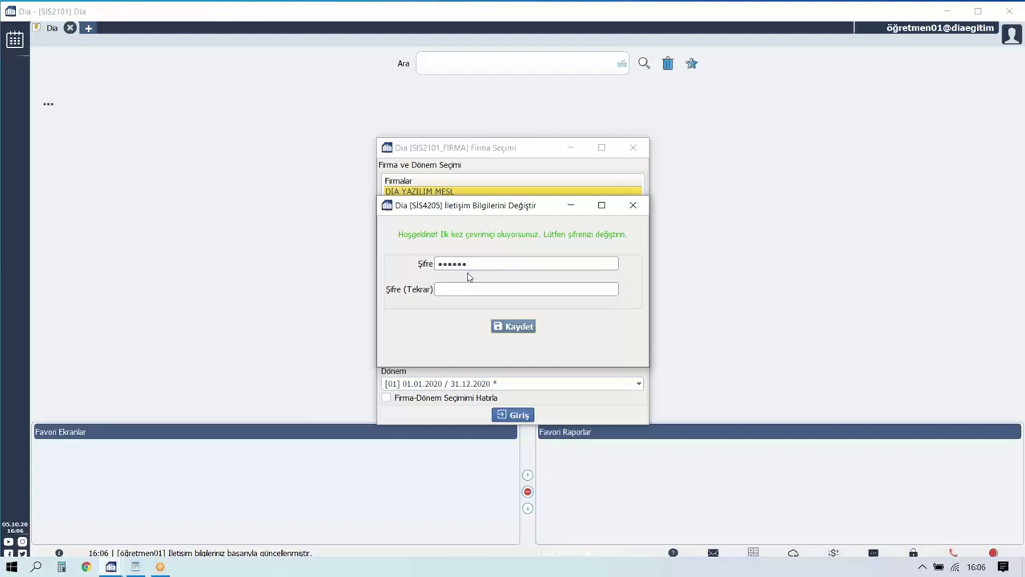
key(Tab)
text(12345)
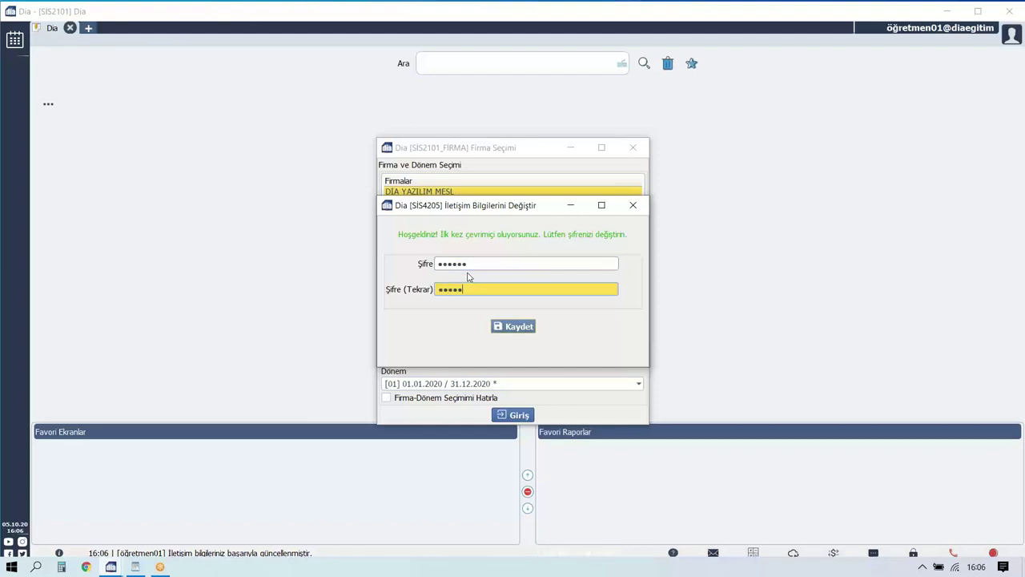
text(6)
click(515, 326)
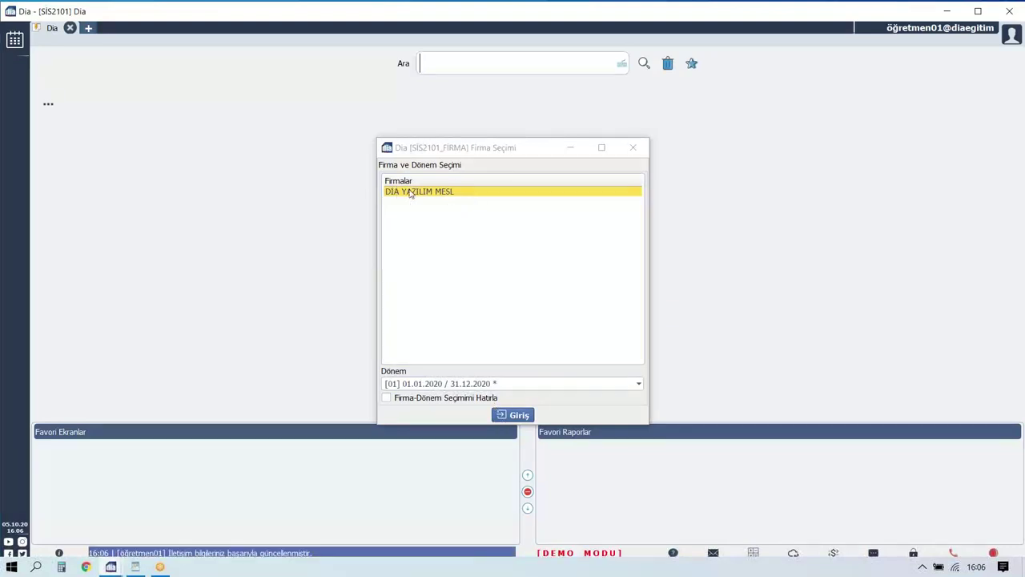
click(505, 417)
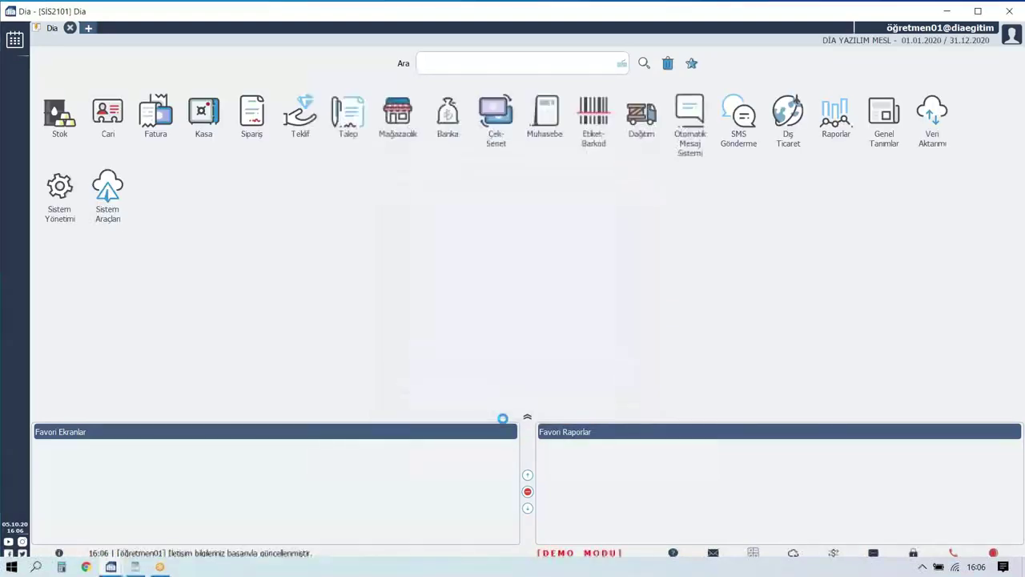
Search 'KULLA' in the module tree, briefly open the users list, then close it.
click(14, 39)
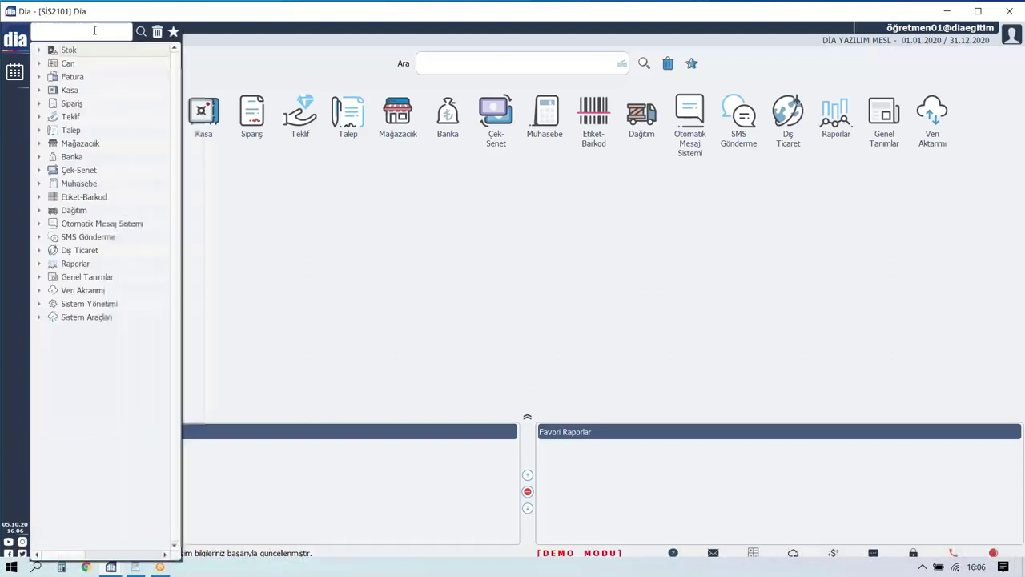
click(105, 30)
text(KULLA)
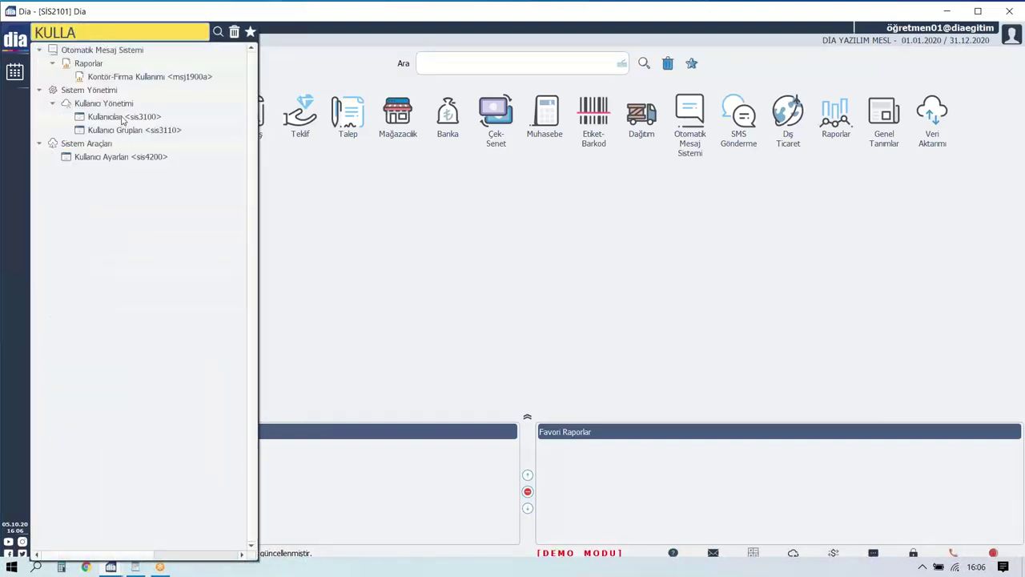
click(123, 118)
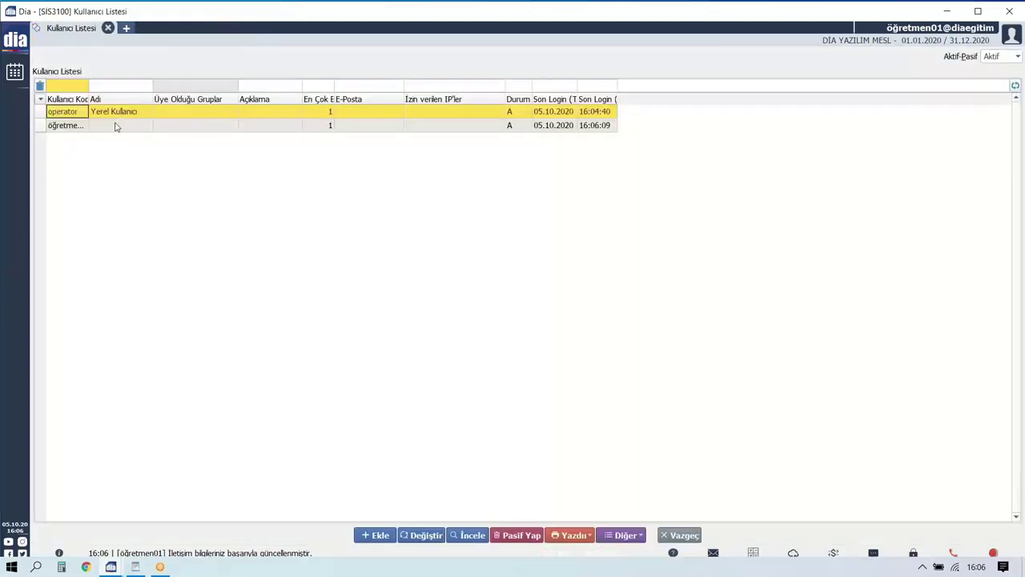
click(108, 28)
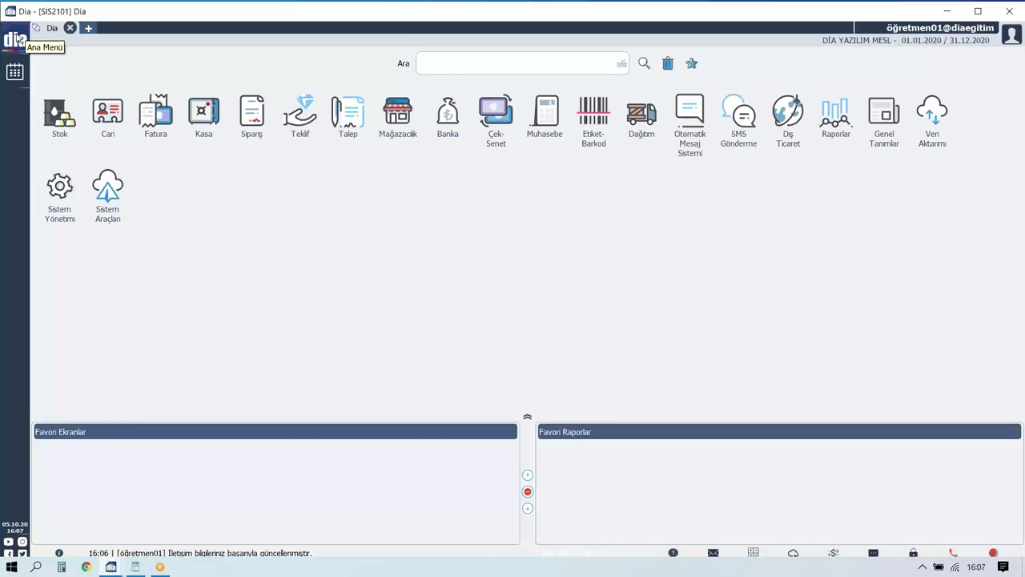
click(11, 38)
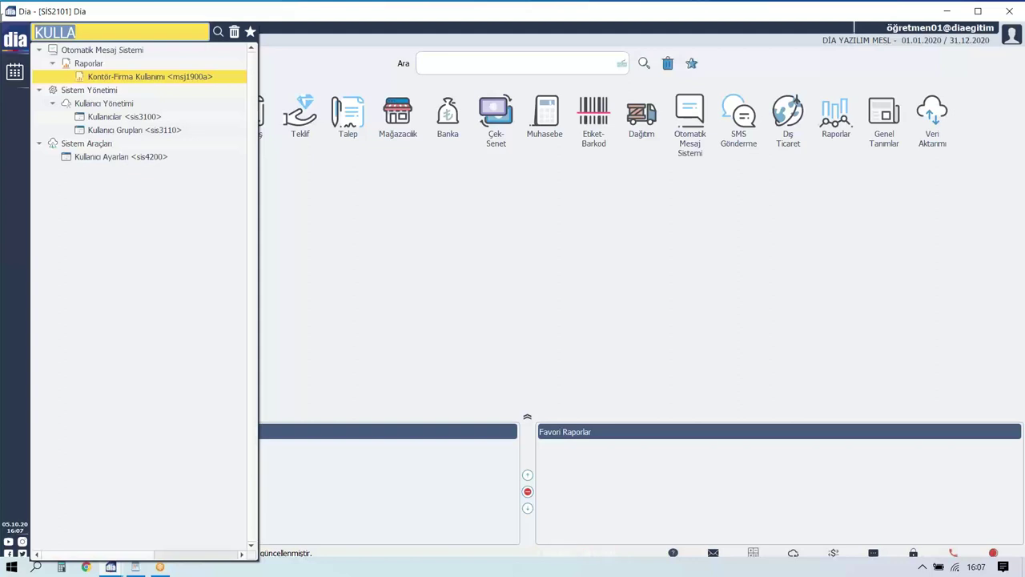
click(343, 187)
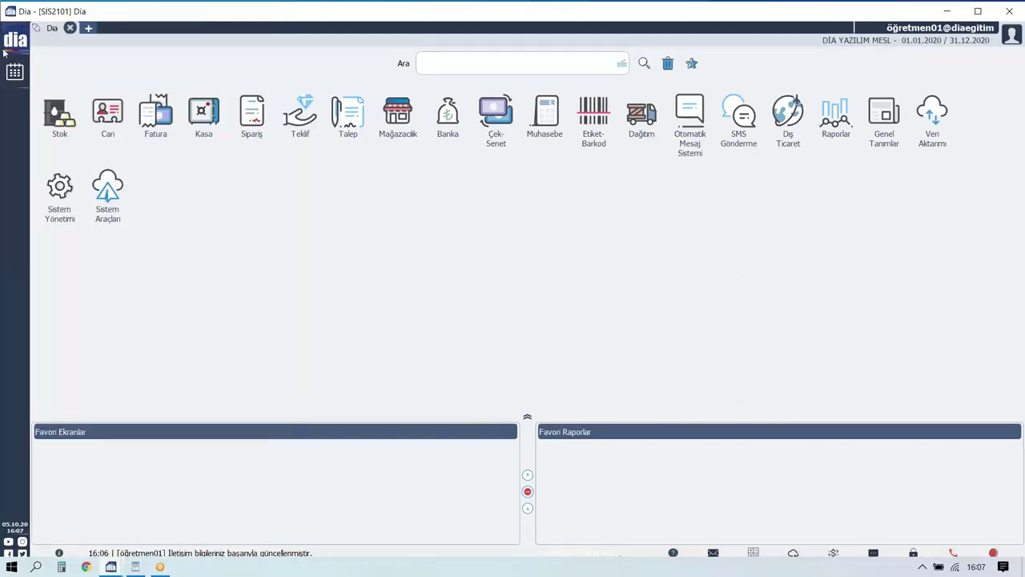
click(14, 41)
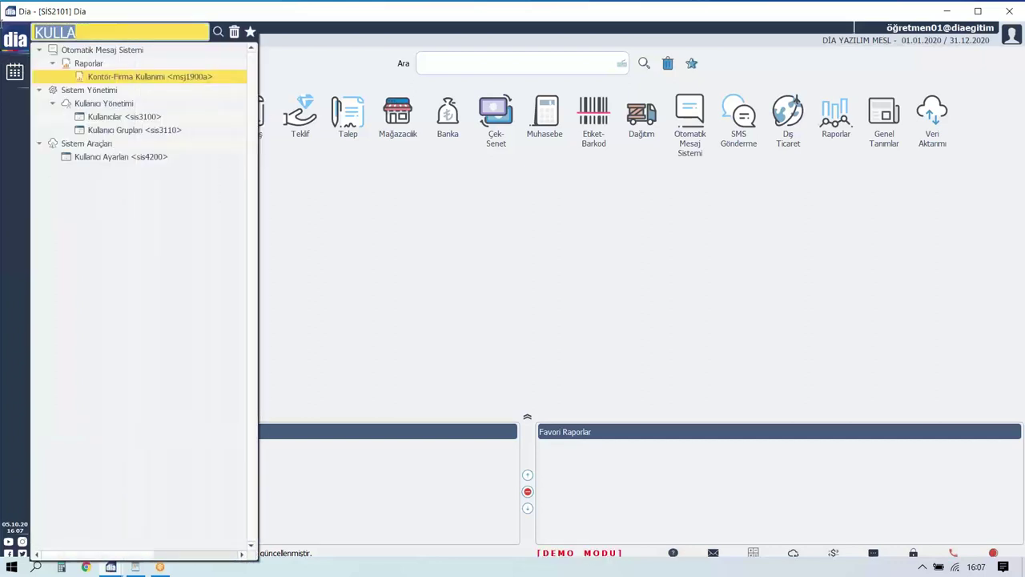
click(463, 54)
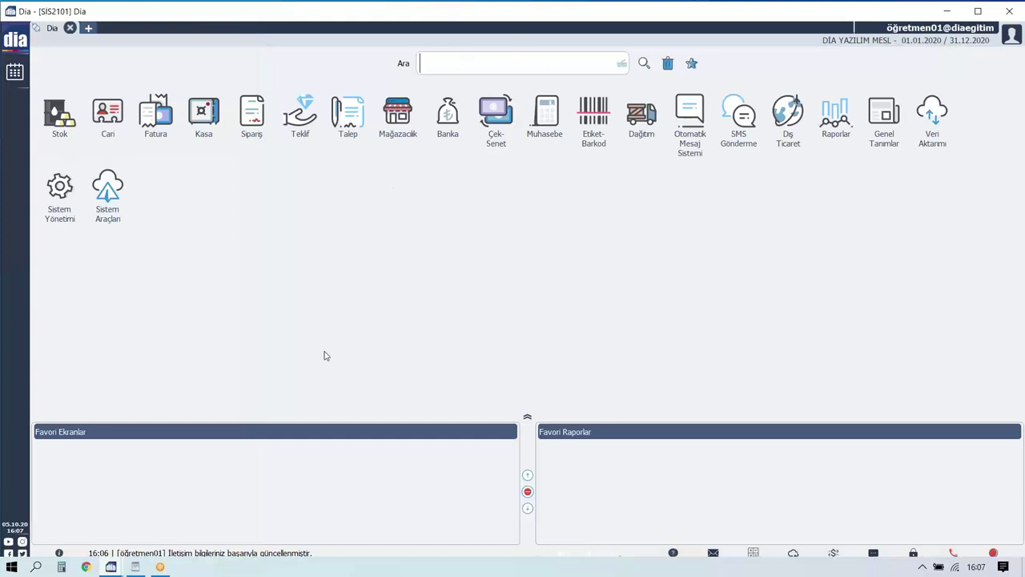
Search 'kulla', open Kullanıcılar <sis3100>, and edit user öğretmen01.
text(kulla)
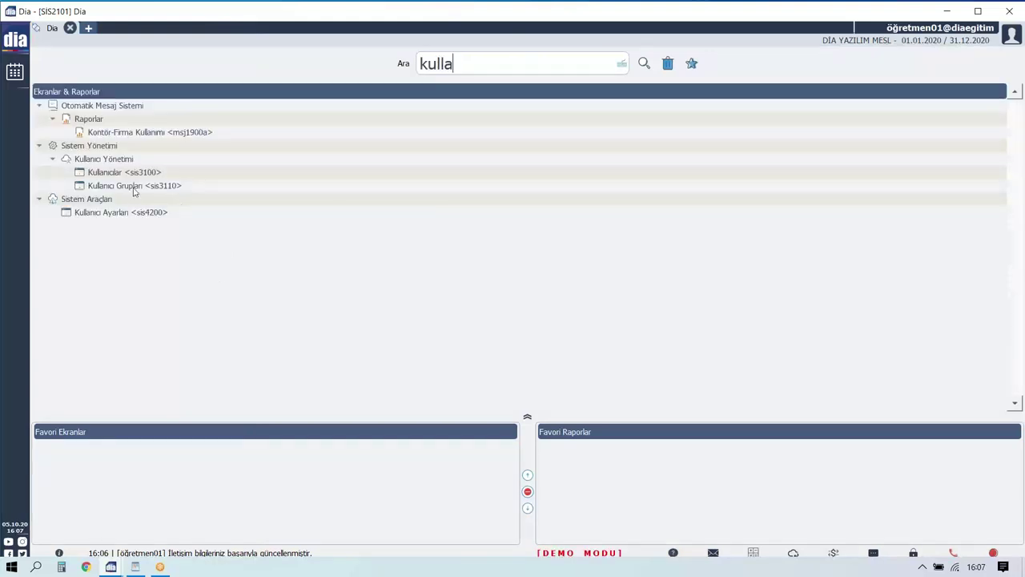
click(128, 170)
click(115, 126)
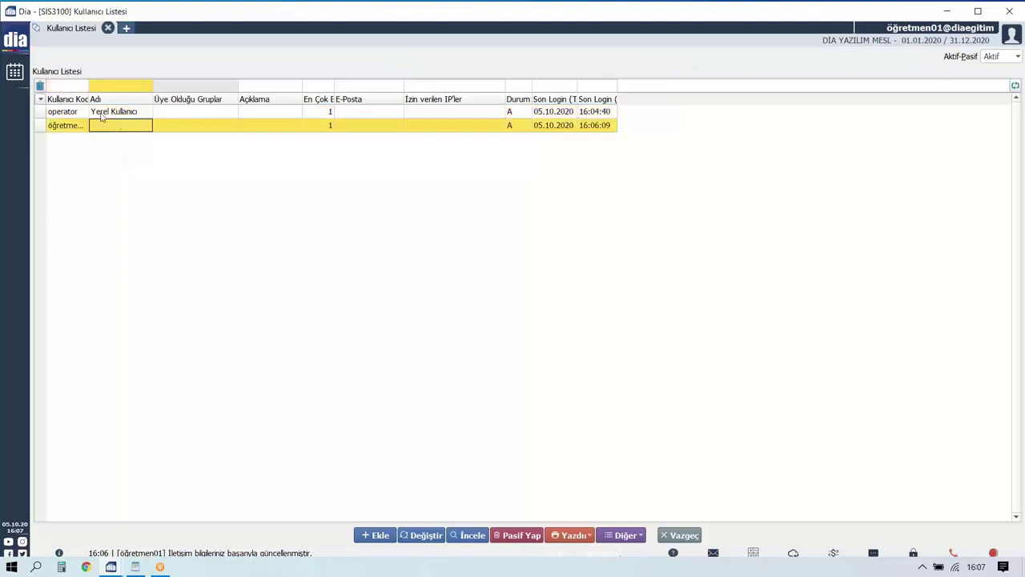
drag(89, 99, 109, 95)
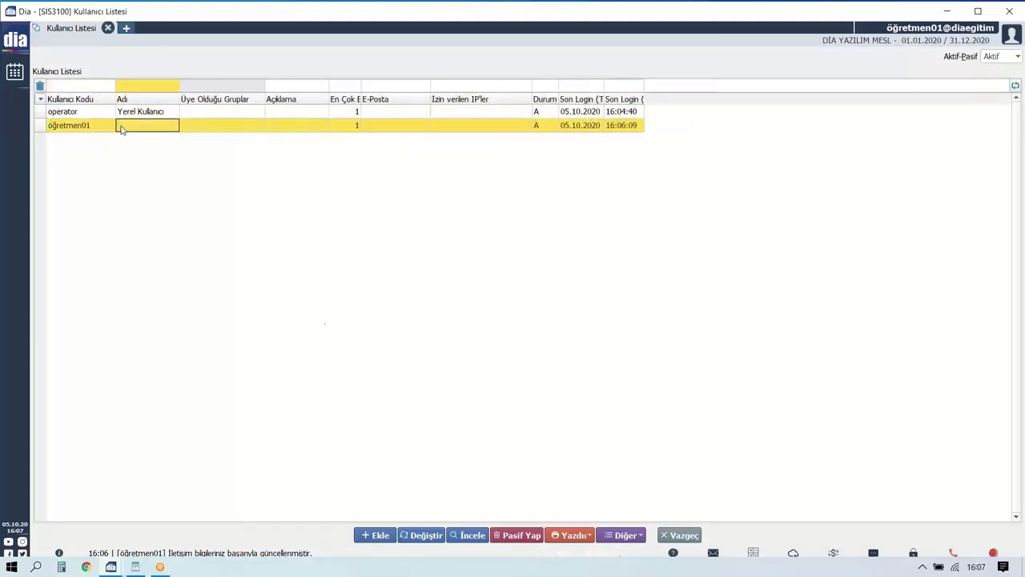
click(430, 536)
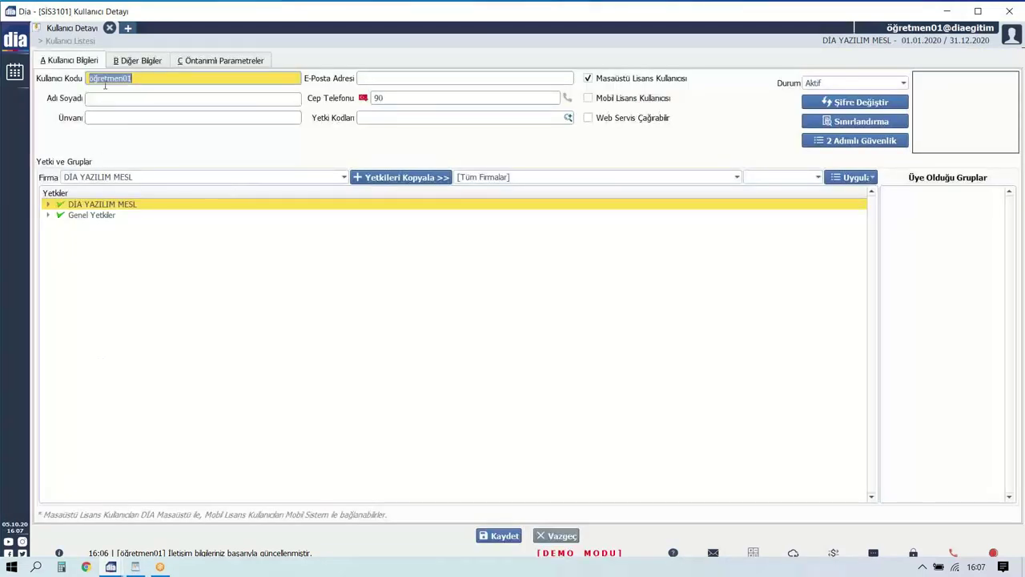
Expand the company and Genel Yetkiler permission trees and revoke the module permissions.
click(49, 204)
click(49, 311)
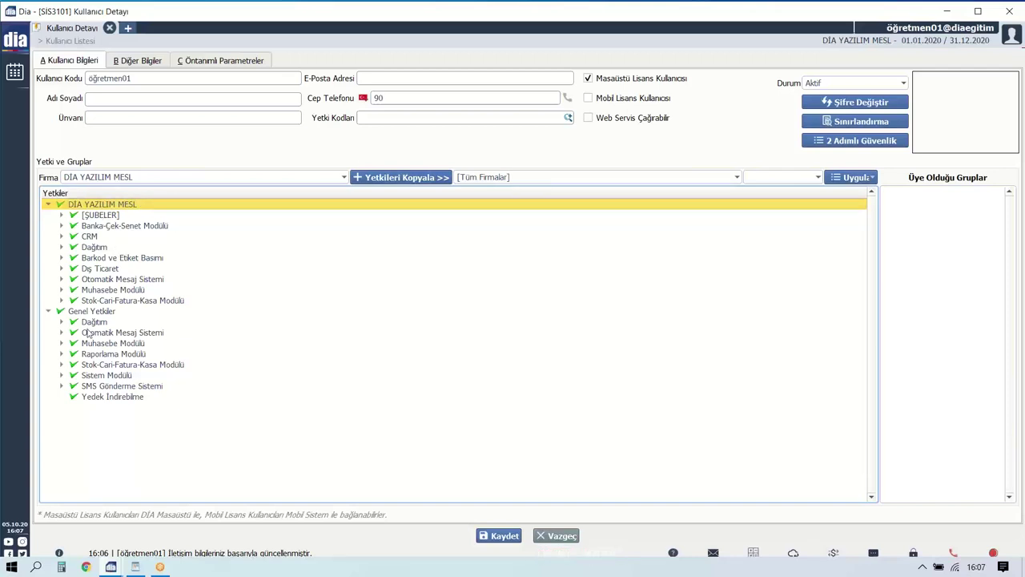
click(97, 217)
click(90, 226)
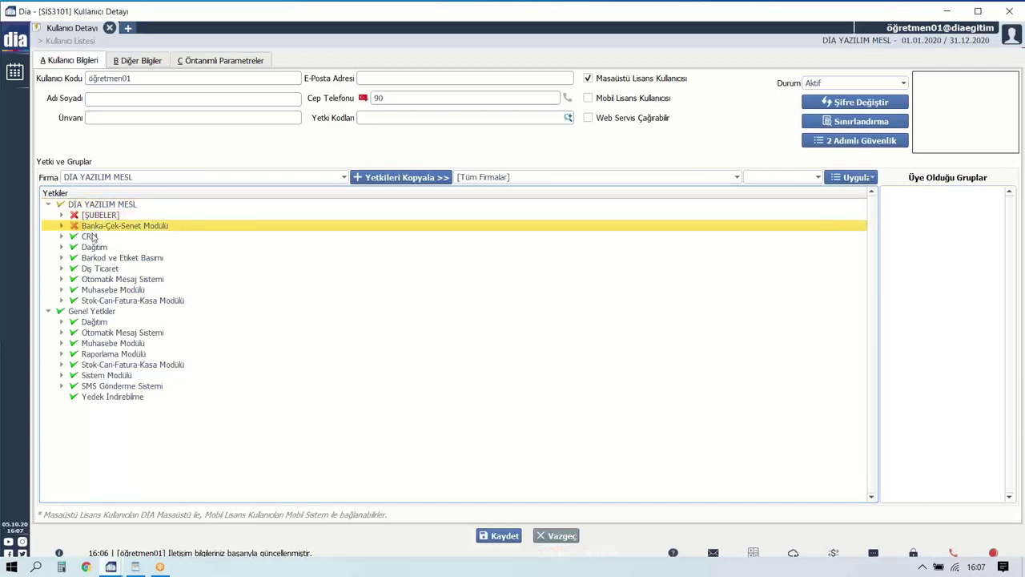
click(89, 237)
click(89, 248)
click(88, 258)
click(88, 269)
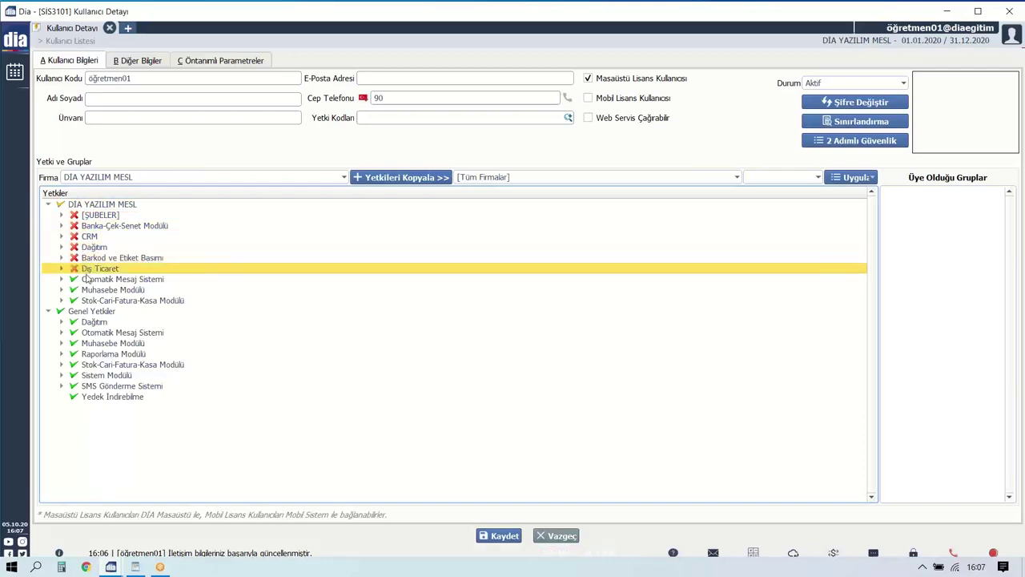
click(88, 280)
click(88, 290)
click(89, 300)
click(88, 322)
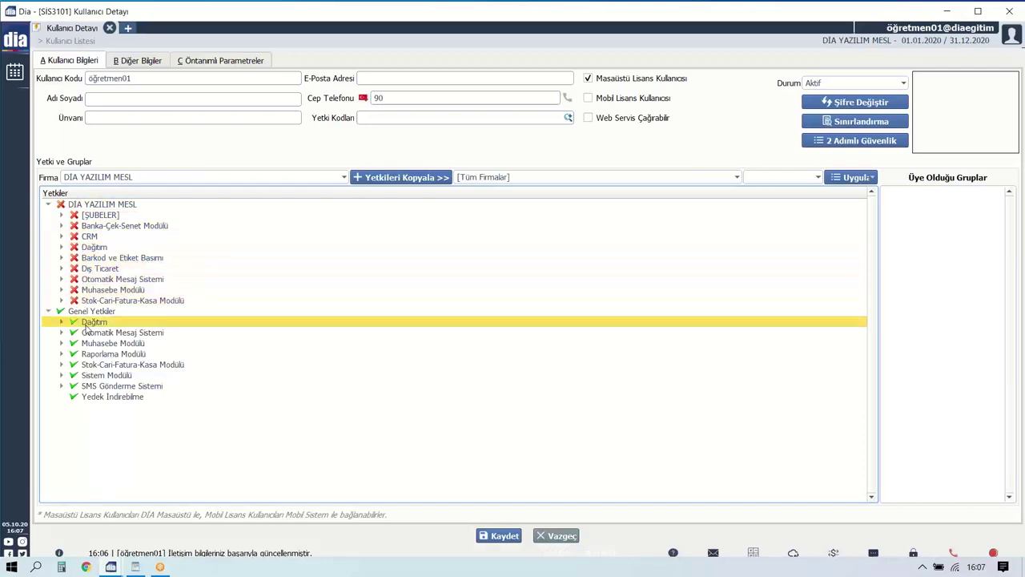
click(88, 333)
click(89, 354)
Re-grant [ŞUBELER], Banka-Çek-Senet, CRM, Dağıtım and Barkod ve Etiket Basımı permissions.
click(94, 215)
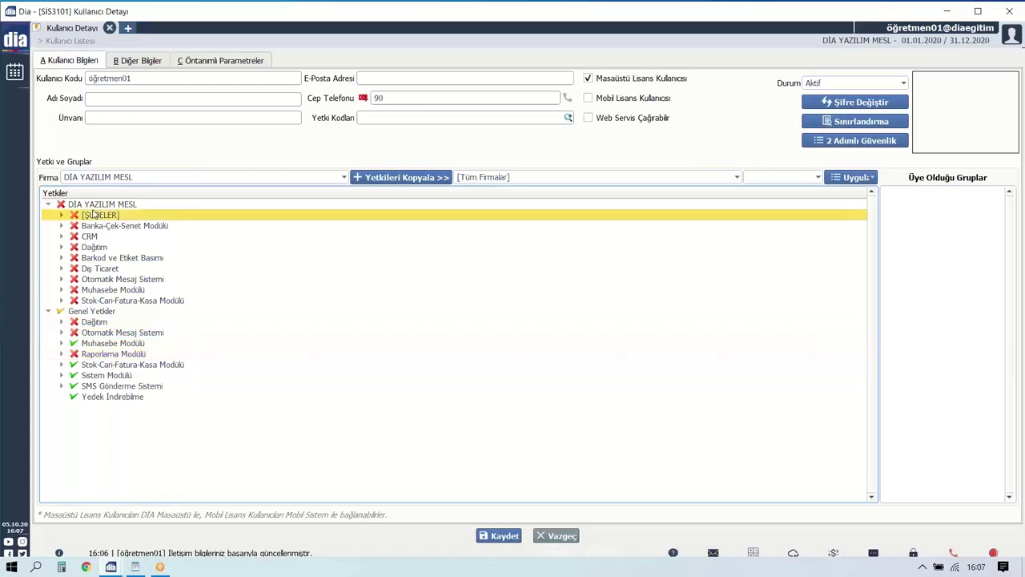
click(89, 237)
click(90, 215)
click(91, 228)
click(90, 237)
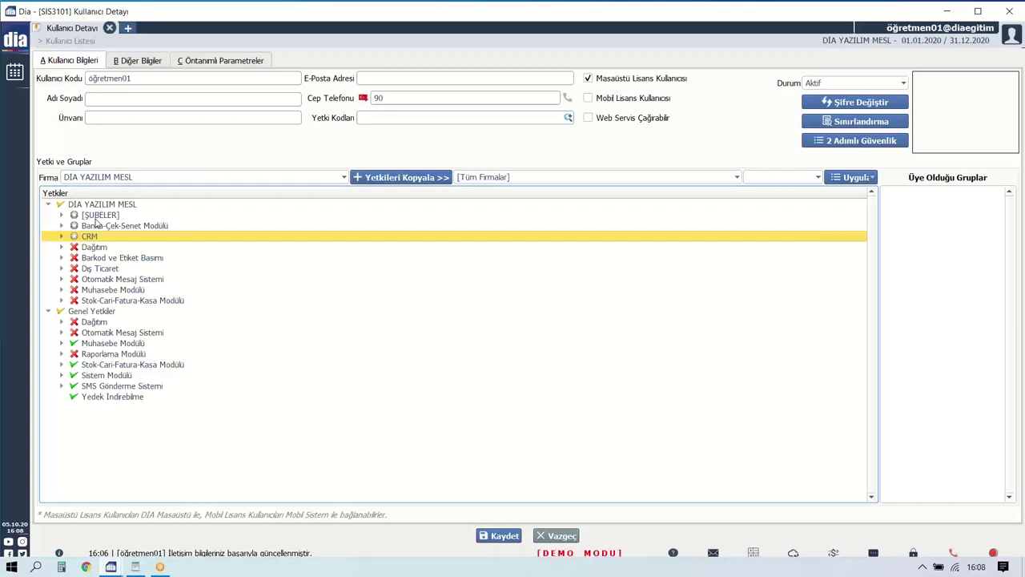
click(96, 215)
click(94, 226)
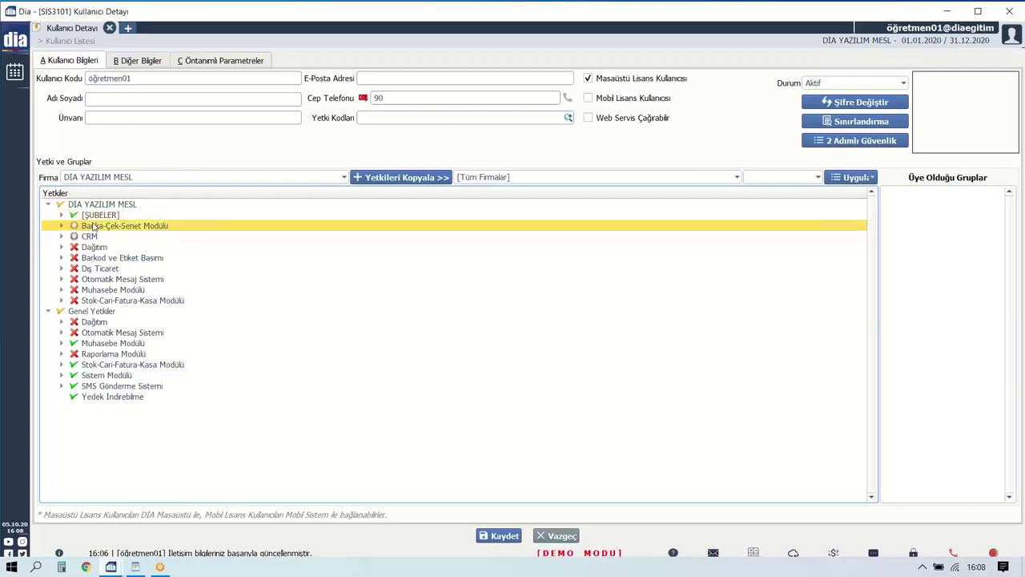
click(90, 236)
click(90, 257)
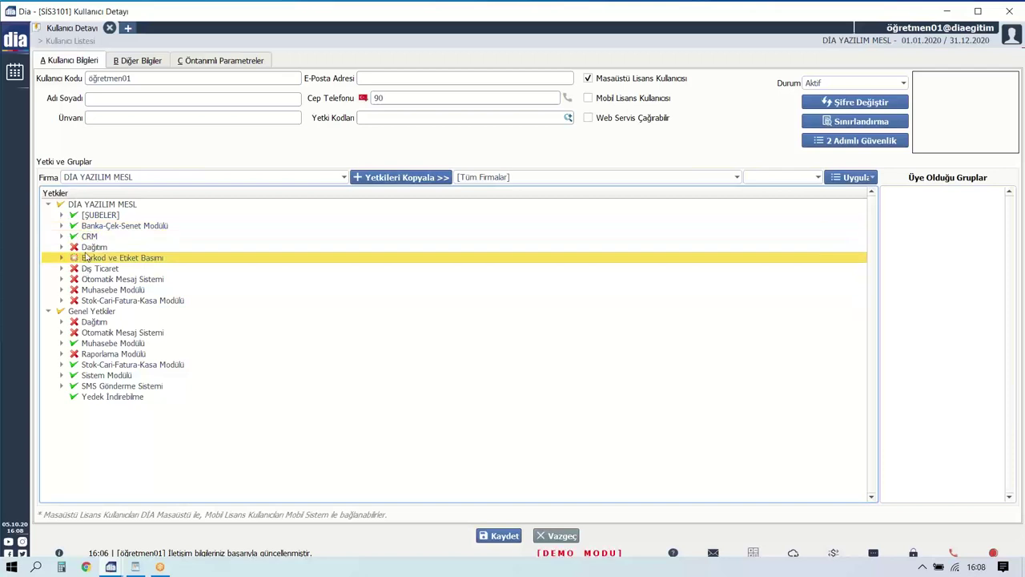
click(89, 247)
click(88, 257)
Grant all DİA YAZILIM MESL and Genel Yetkiler permissions and save the user.
click(80, 205)
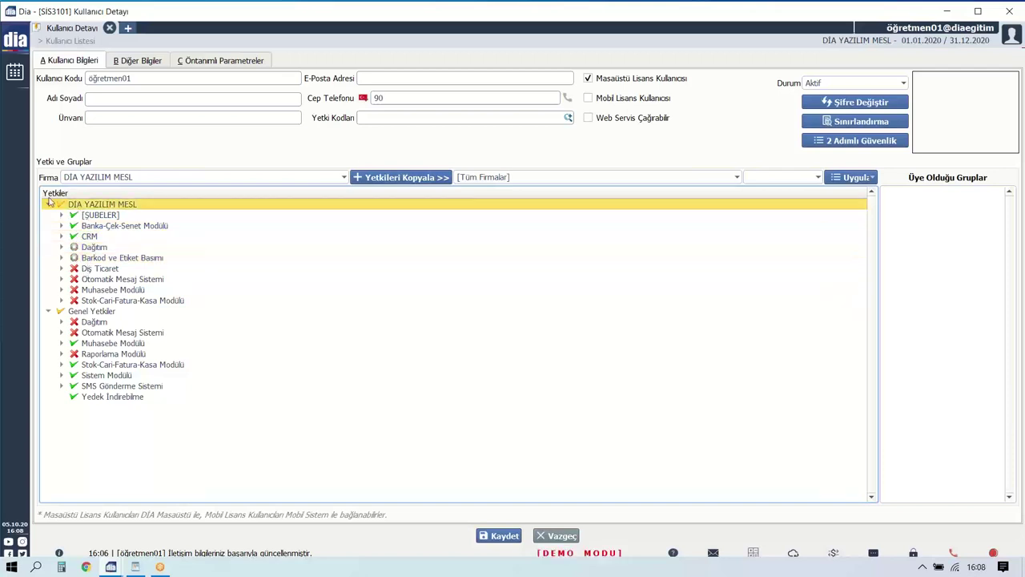
click(101, 206)
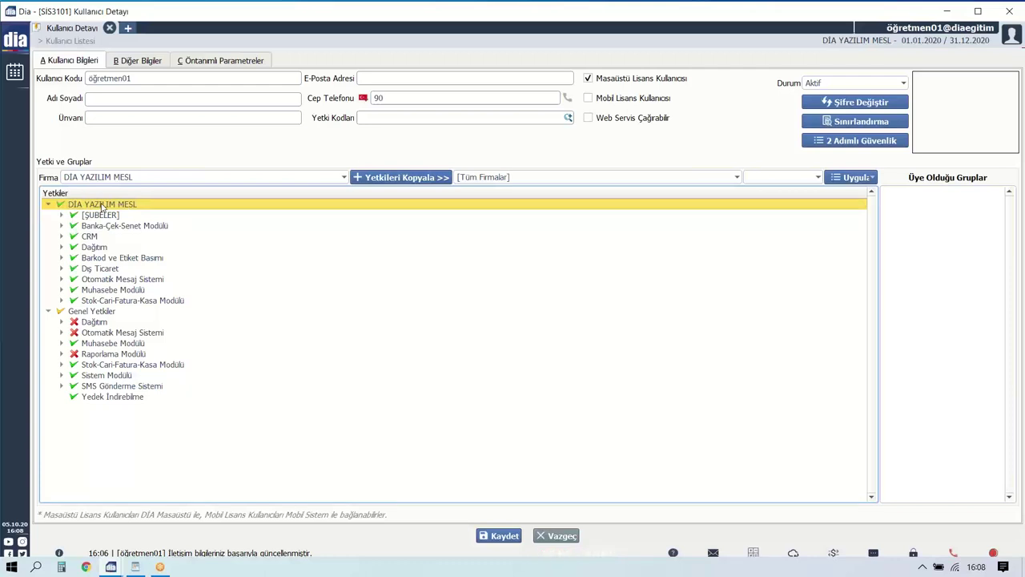
click(84, 312)
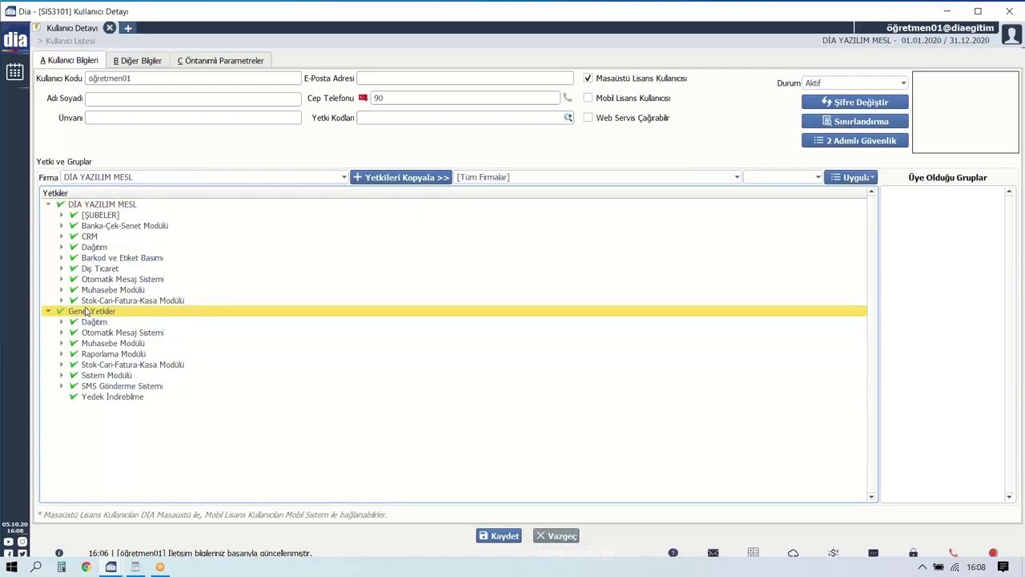
click(497, 537)
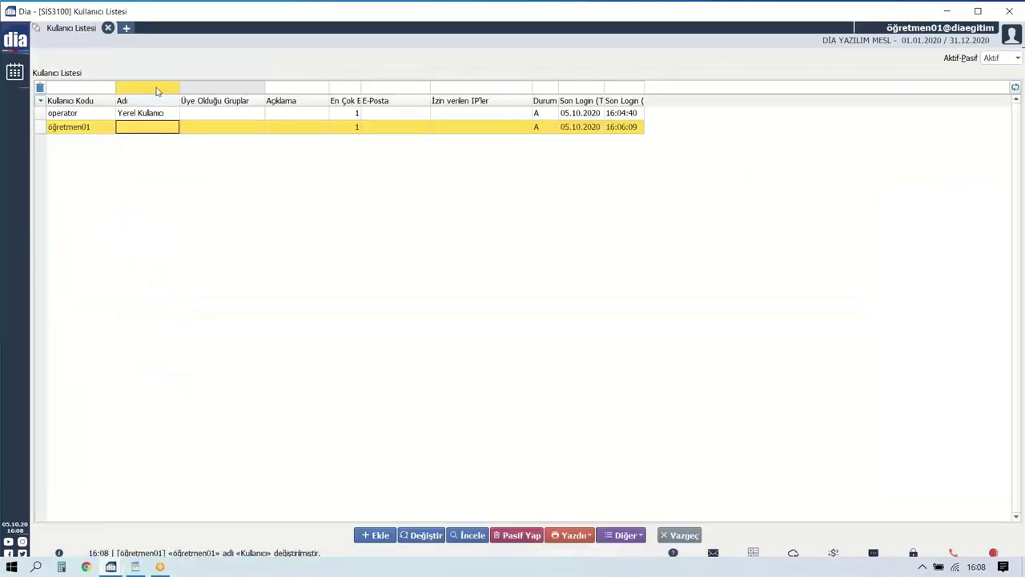
Reopen the teacher user and close the Şifre Değiştir dialog without changing the password.
click(140, 127)
click(410, 540)
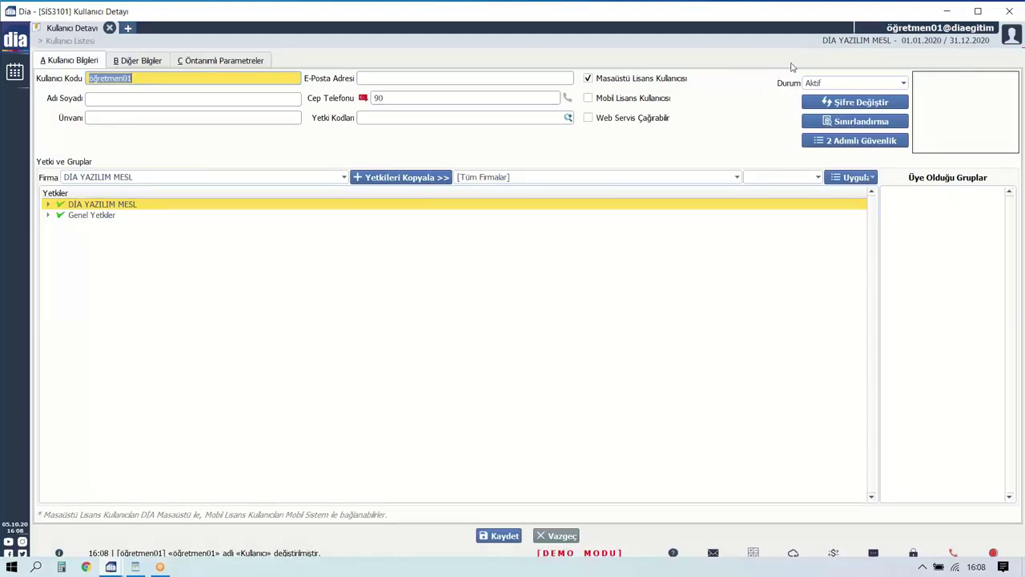
click(850, 101)
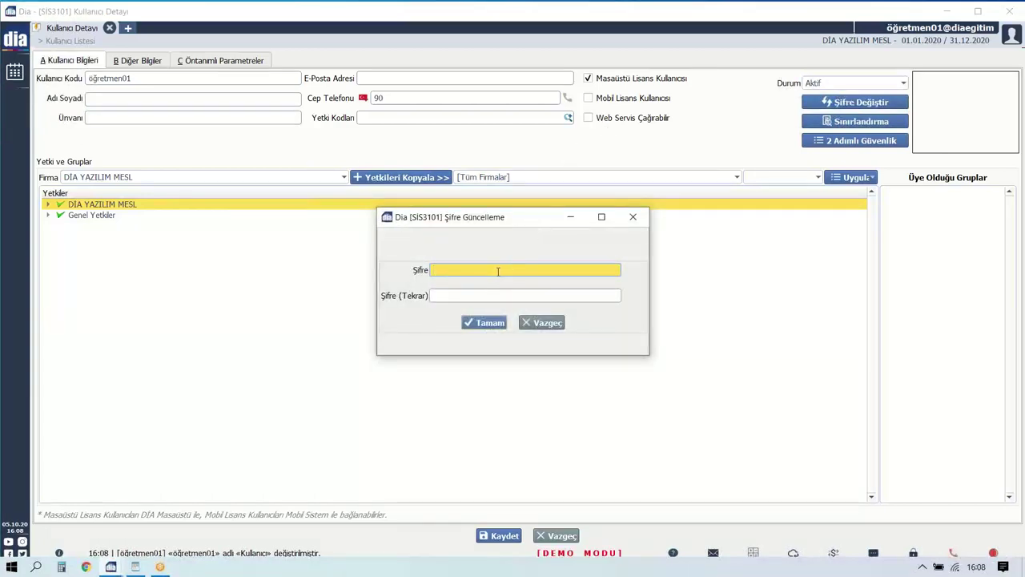
text(1)
click(633, 217)
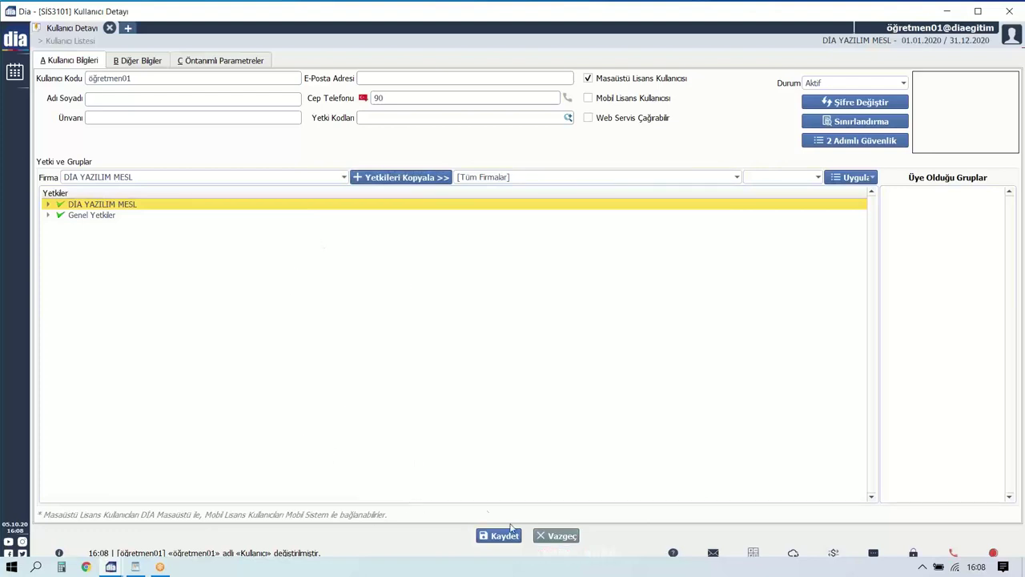
Discard the user edits and close the Kullanıcı Listesi tab.
click(555, 535)
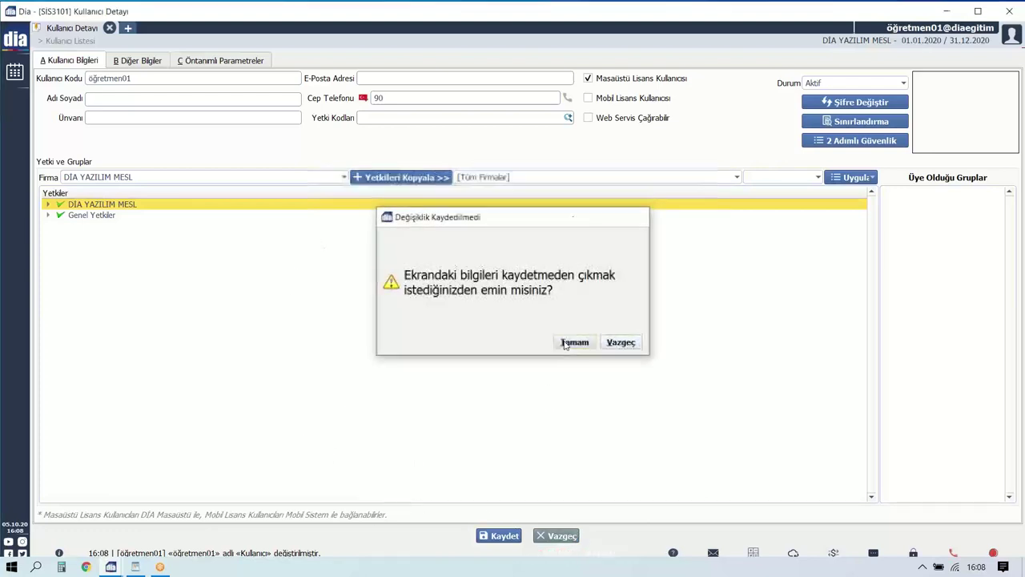
click(574, 343)
click(108, 28)
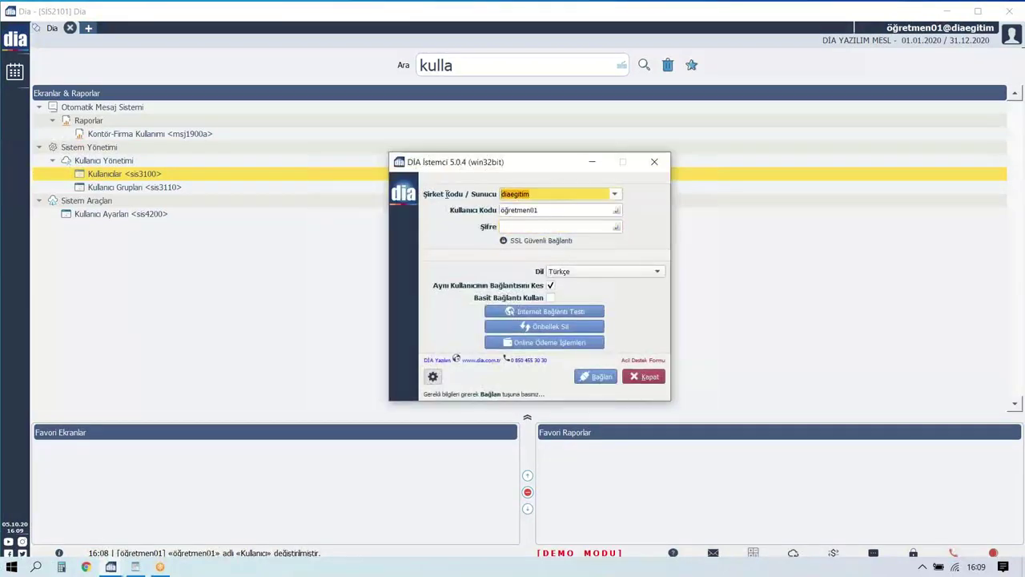
Step through the login dialog's fields, then minimise the connection window.
key(Tab)
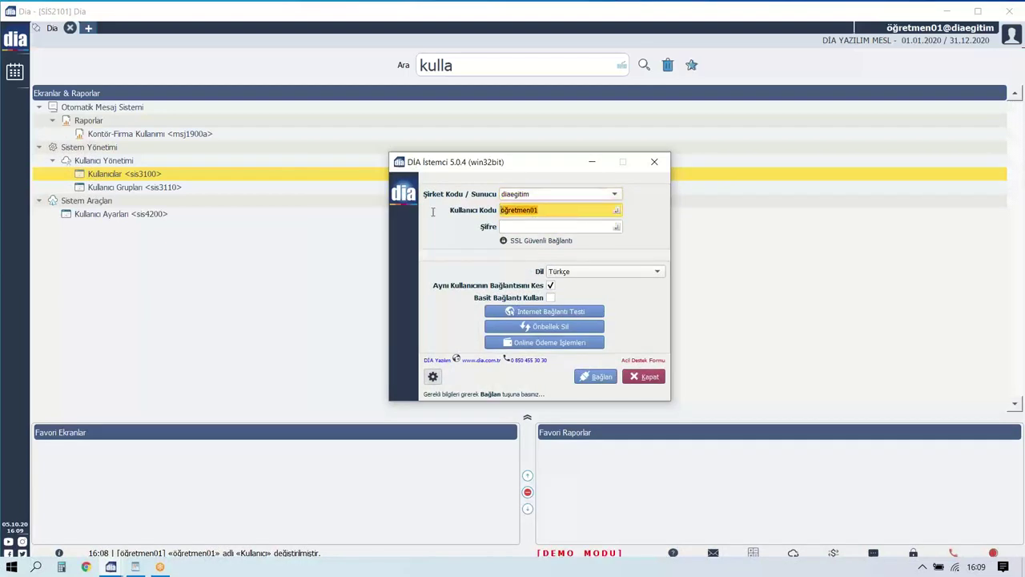
key(shift+Tab)
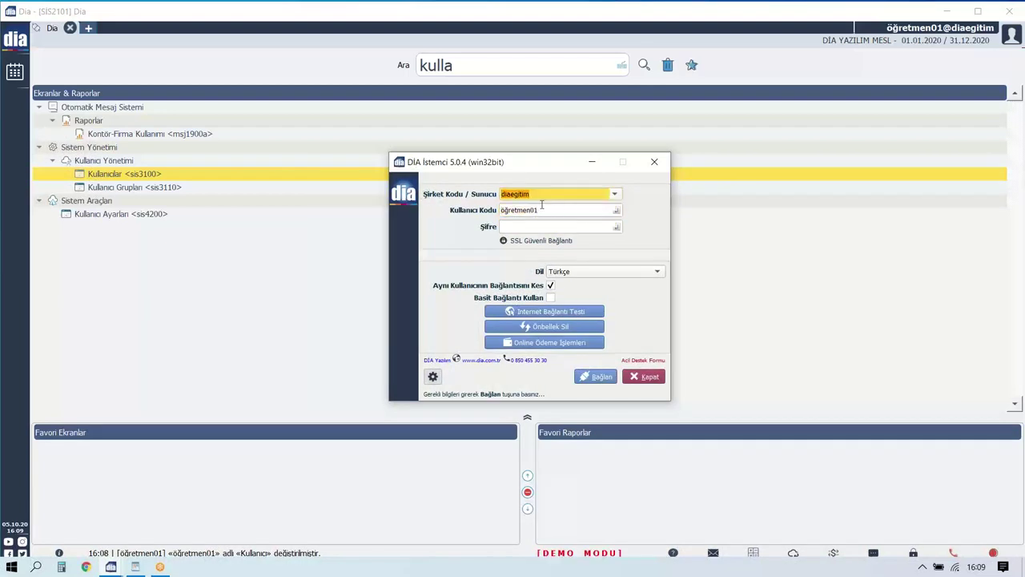
key(Tab)
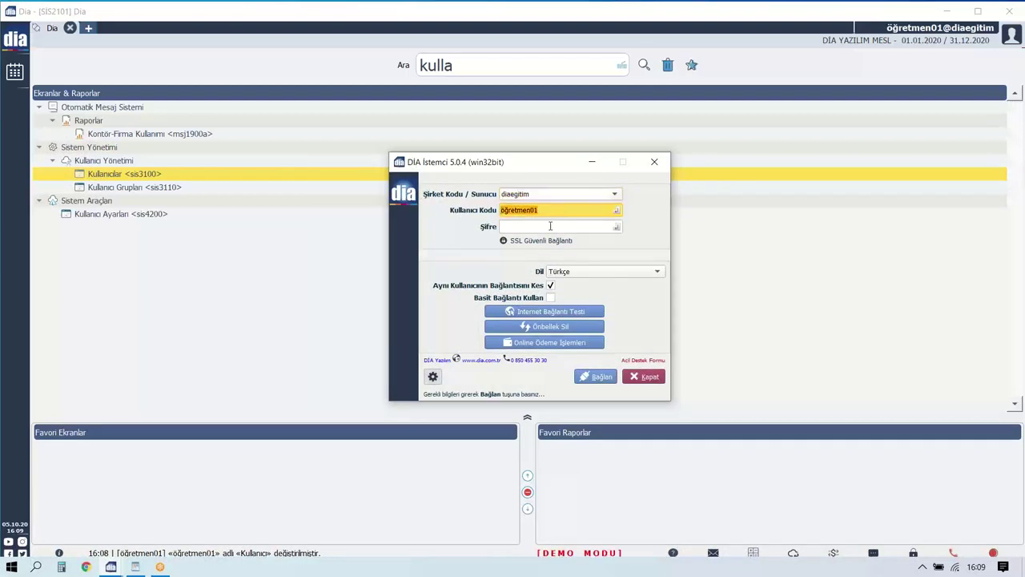
click(551, 227)
click(592, 162)
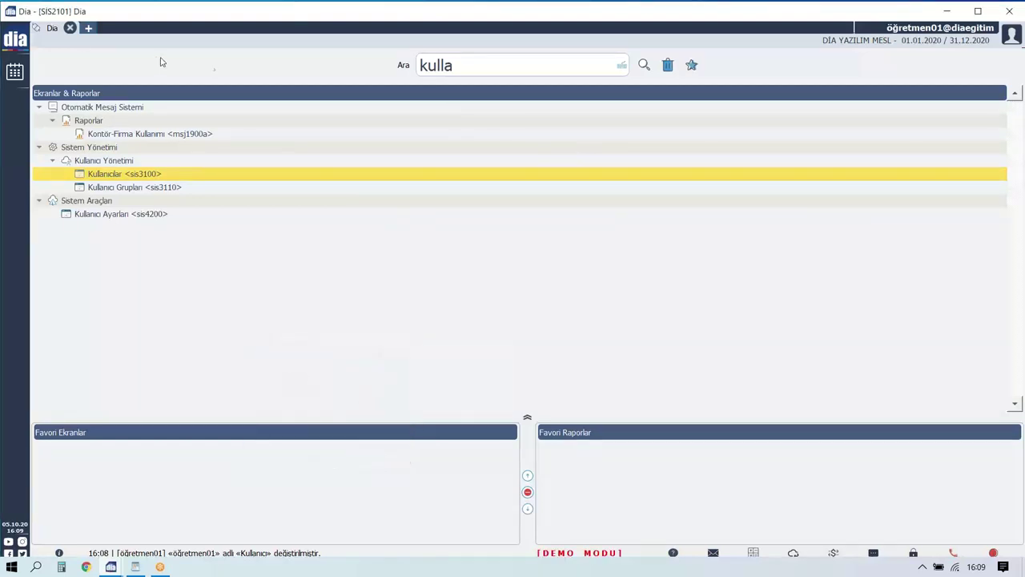
Search 'ÖĞ' in the menu tree and open Öğrenci Yönetimi <sis9300>.
click(8, 44)
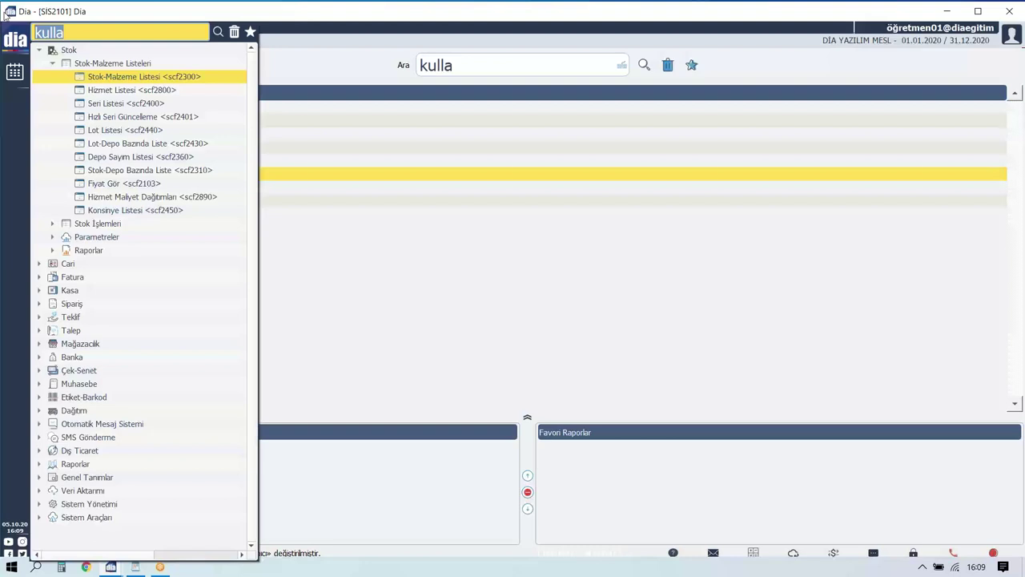
text(ÖĞRE)
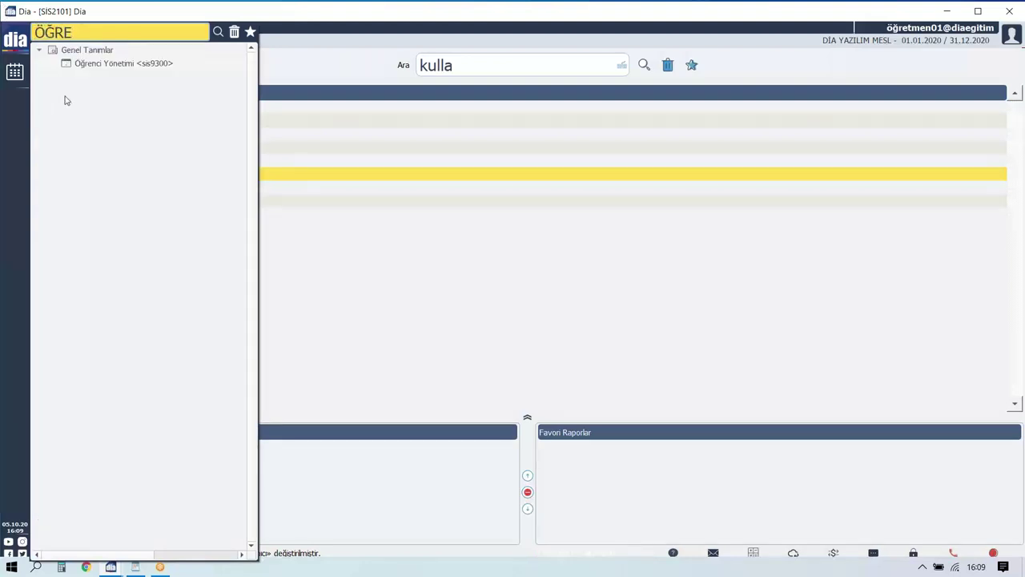
click(96, 64)
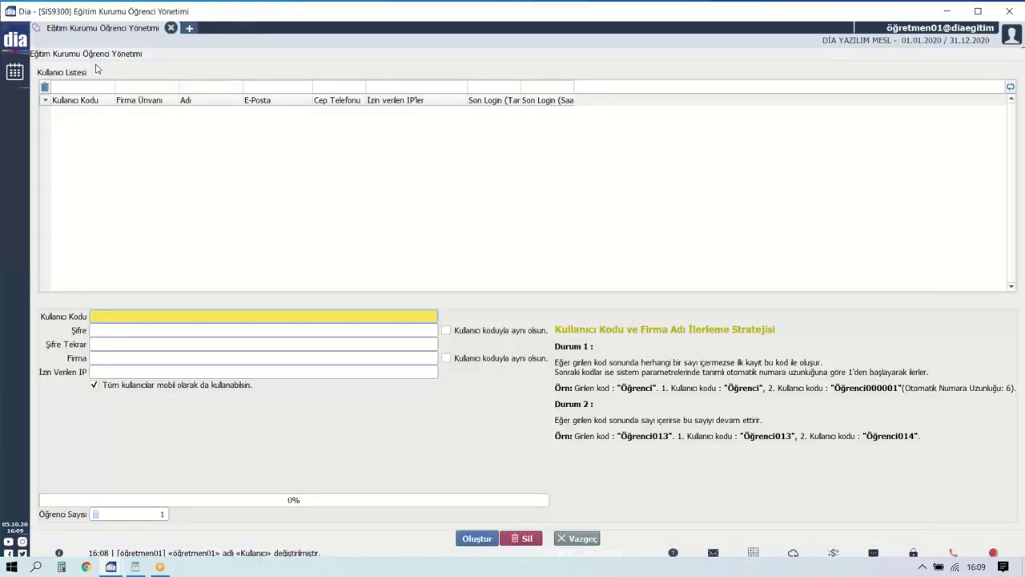
In a new home tab, search 'öğremn' and open Öğrenci Yönetimi again.
click(14, 40)
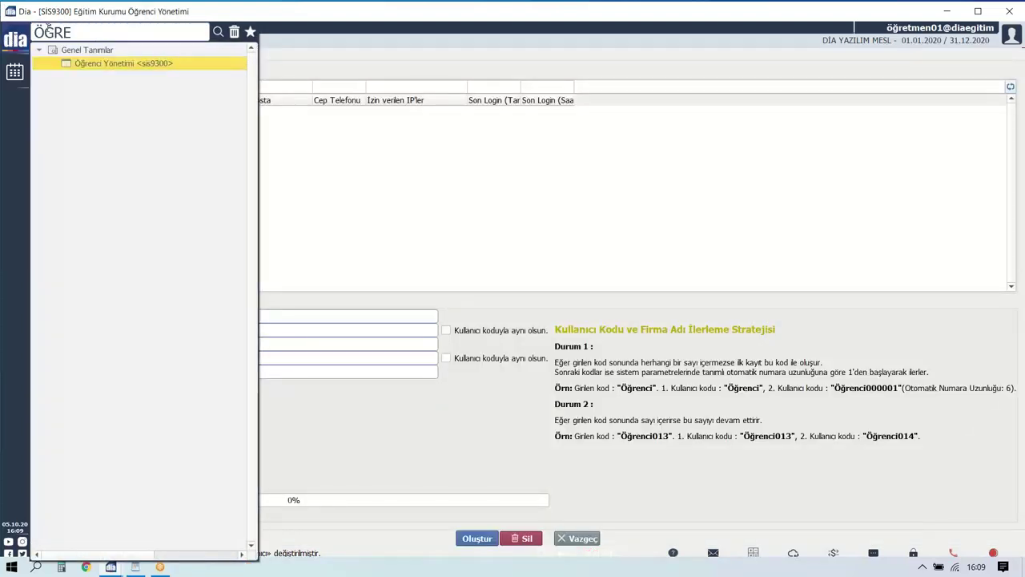
click(361, 52)
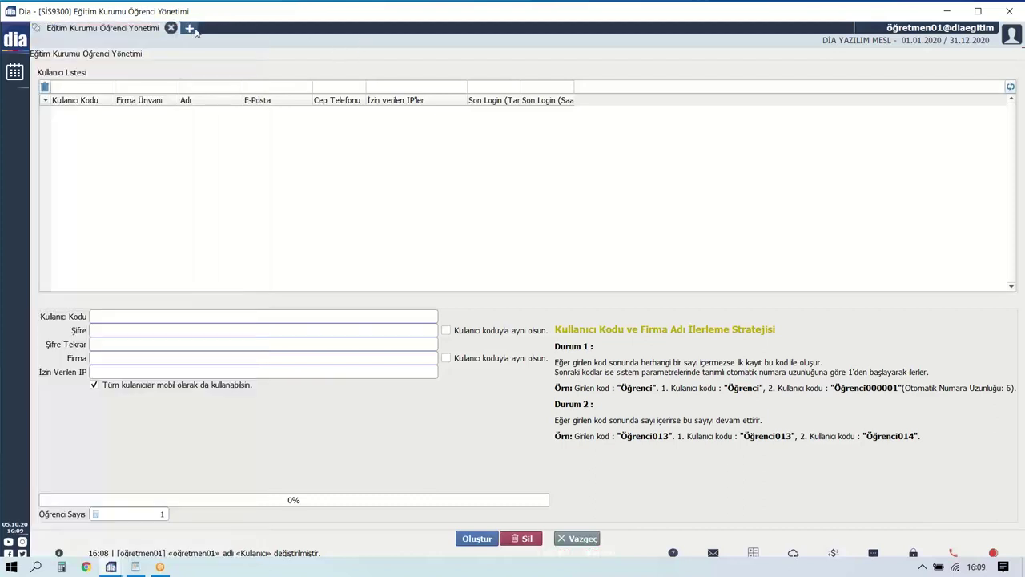
click(194, 29)
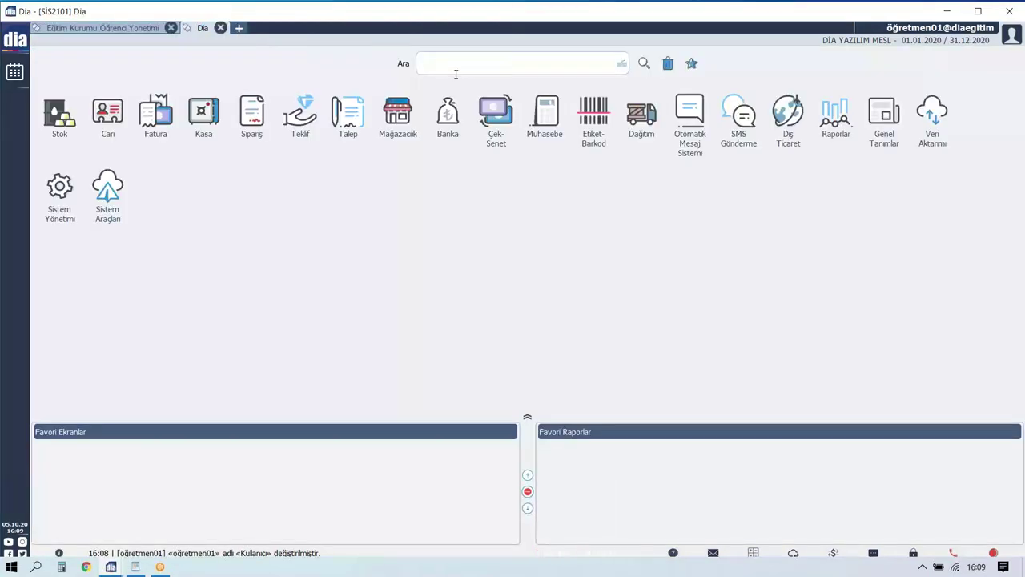
text(öğrem)
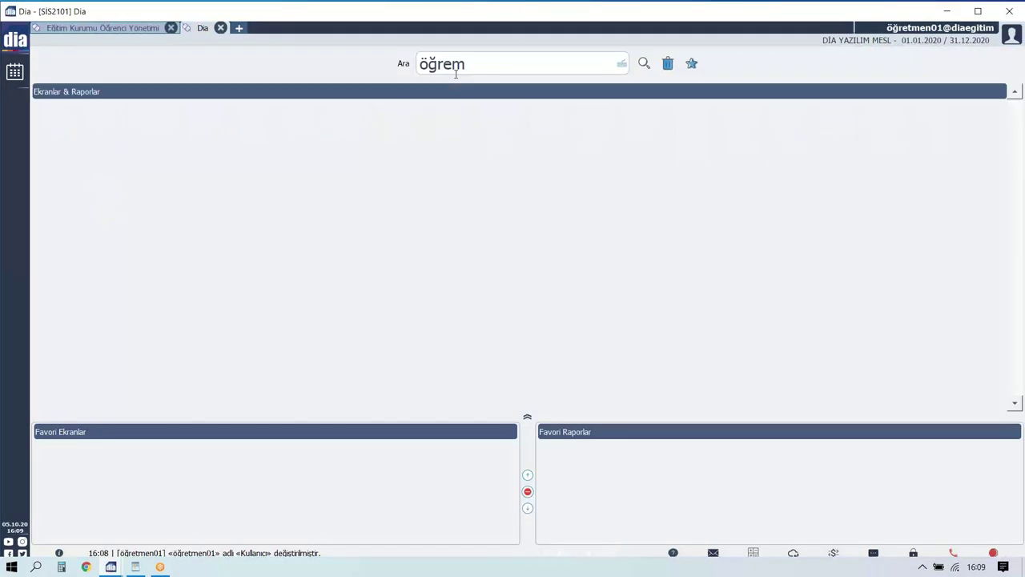
key(BackSpace)
text(n)
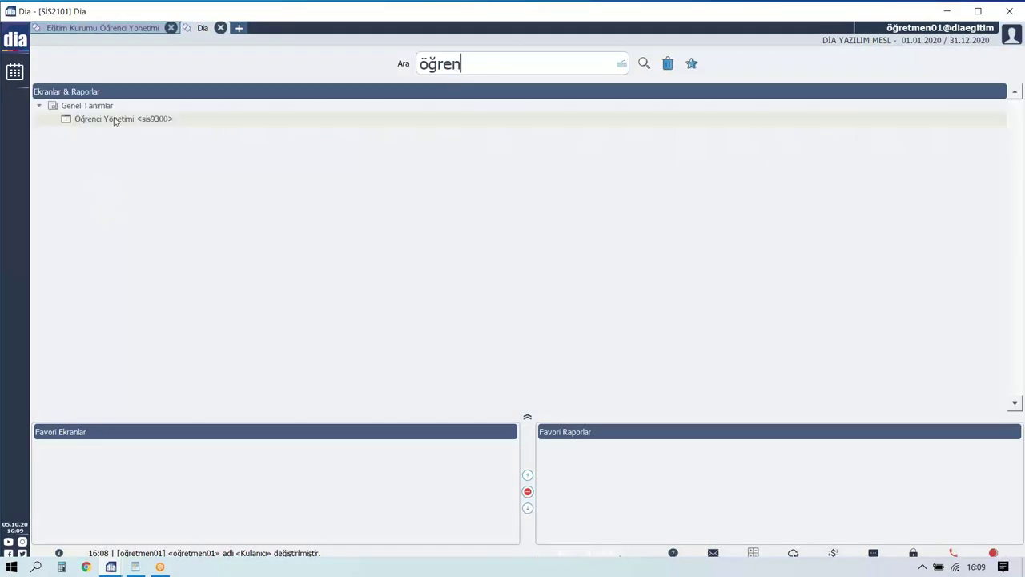
click(115, 120)
double_click(115, 120)
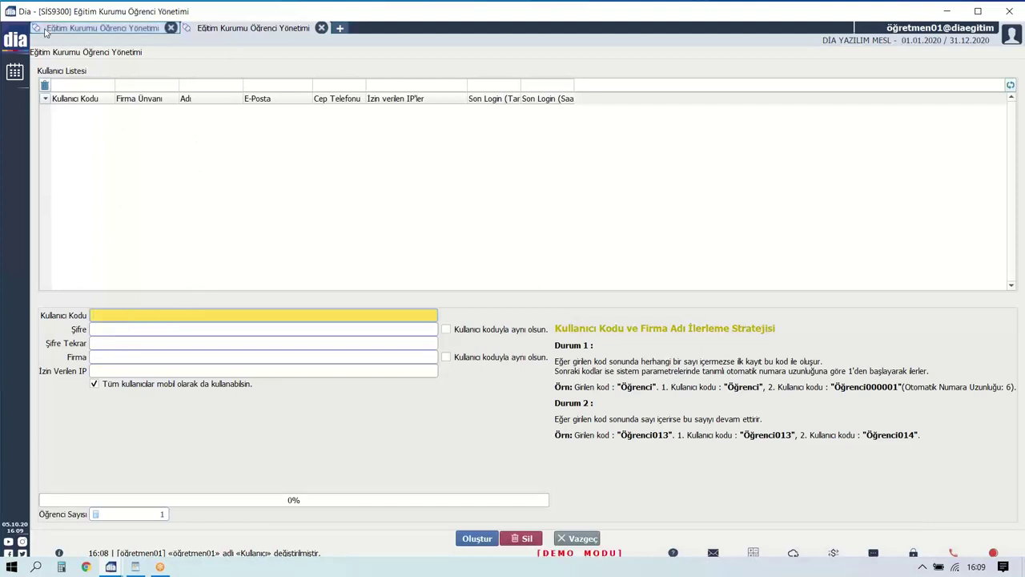
Bring up the DİA login dialog, inspect its company and user codes, then minimise it.
click(108, 566)
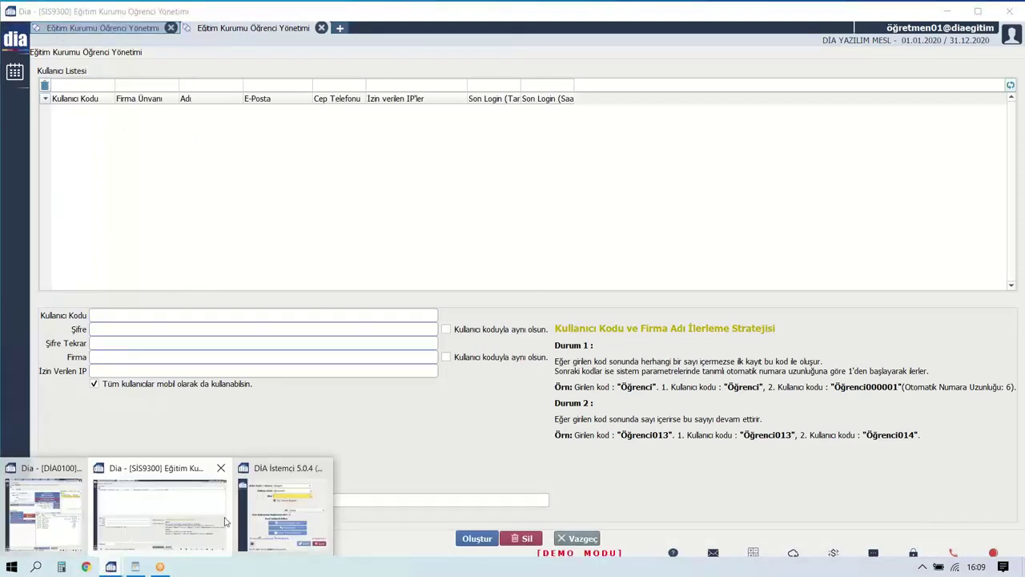
click(285, 513)
double_click(511, 194)
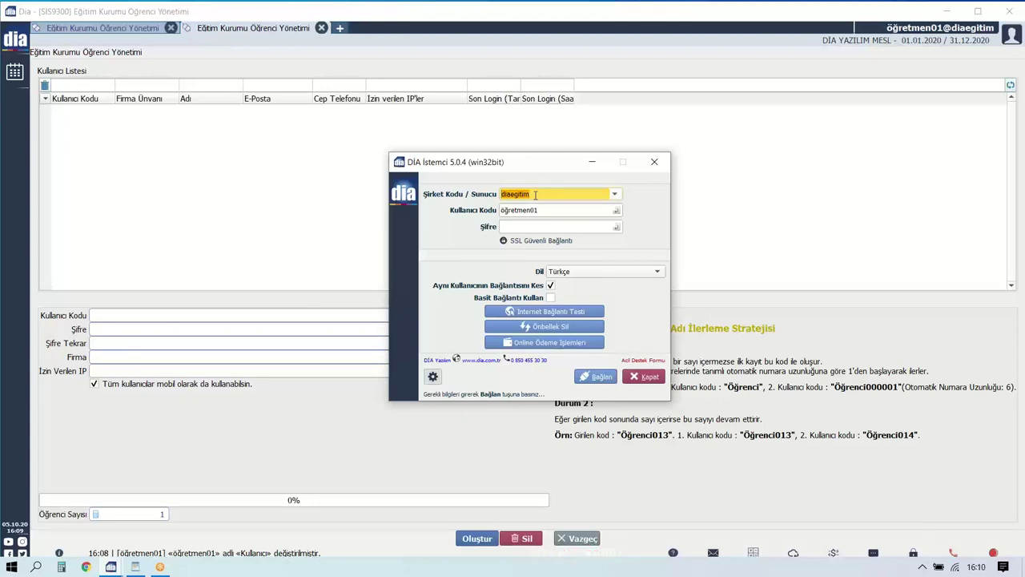
key(Tab)
key(Tab)
click(549, 210)
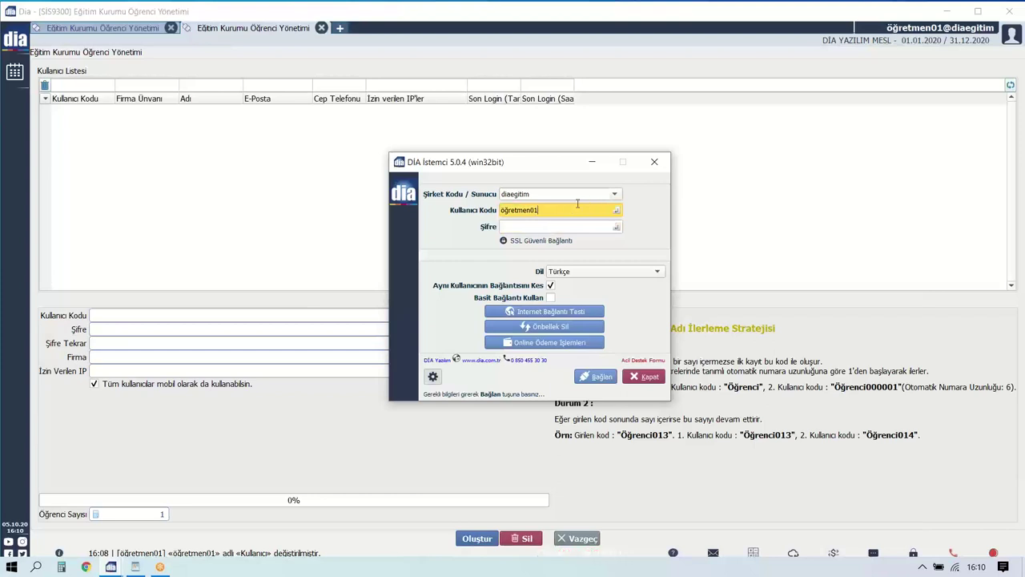
drag(552, 208, 461, 206)
click(592, 162)
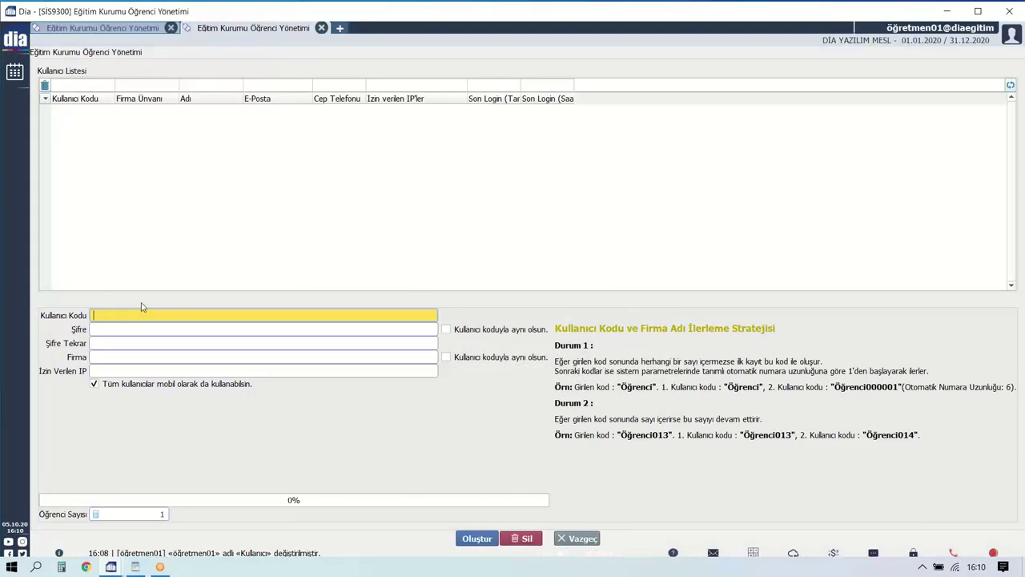
text(11B01)
click(98, 329)
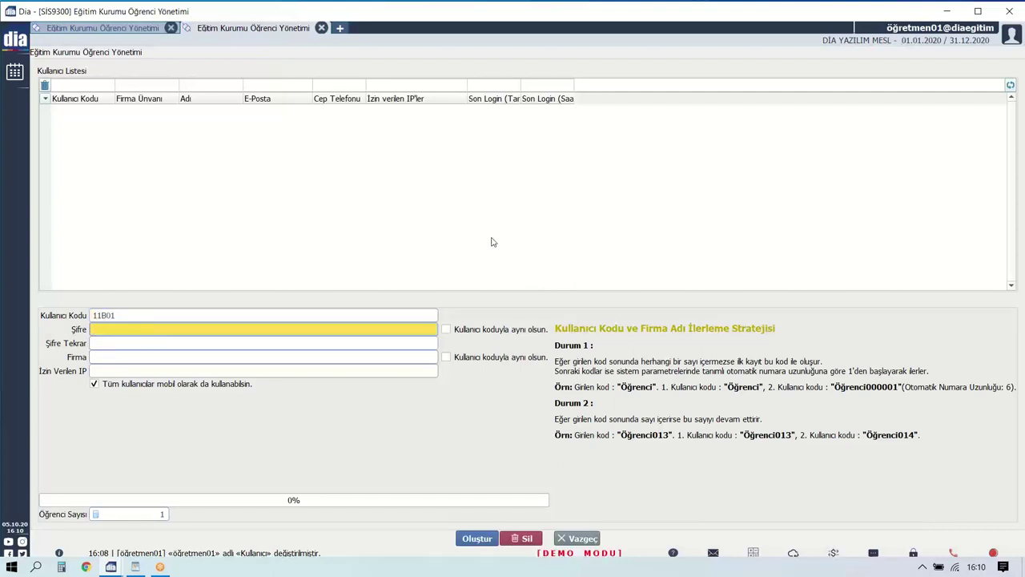
text(123456)
click(129, 346)
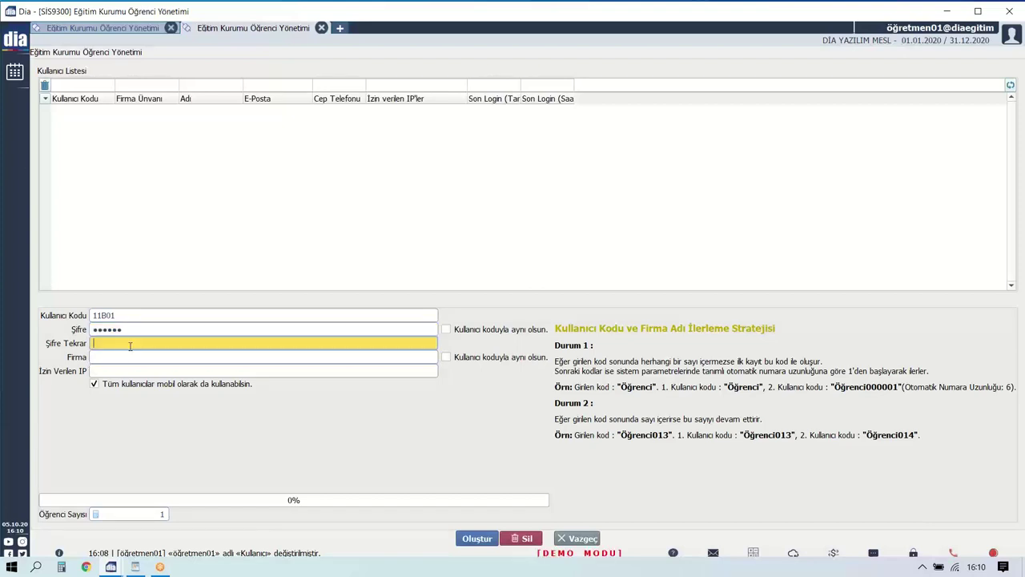
text(123456)
Tick 'Kullanıcı koduyla aynı olsun' so company names match the user codes.
key(Tab)
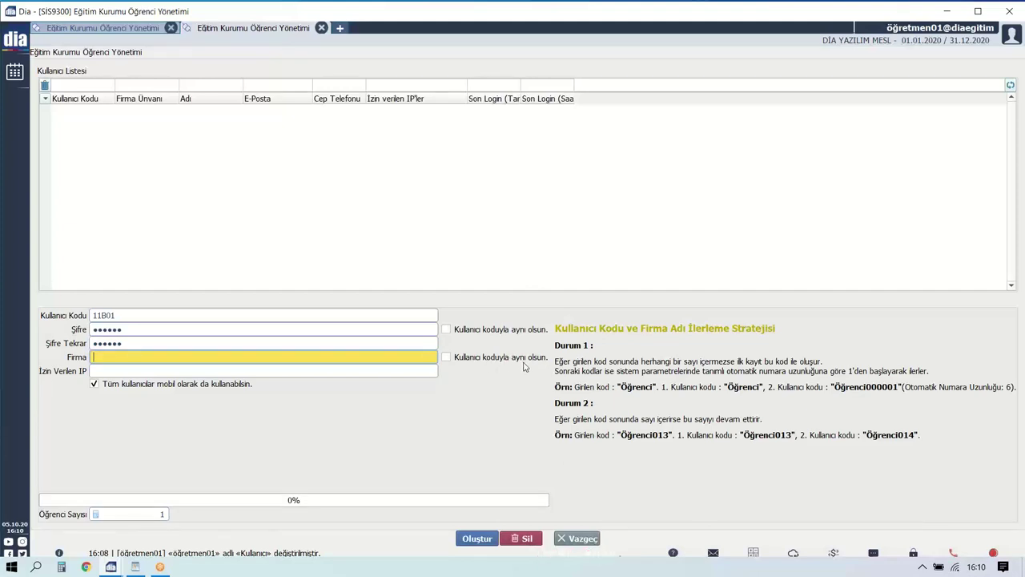
drag(147, 319, 64, 315)
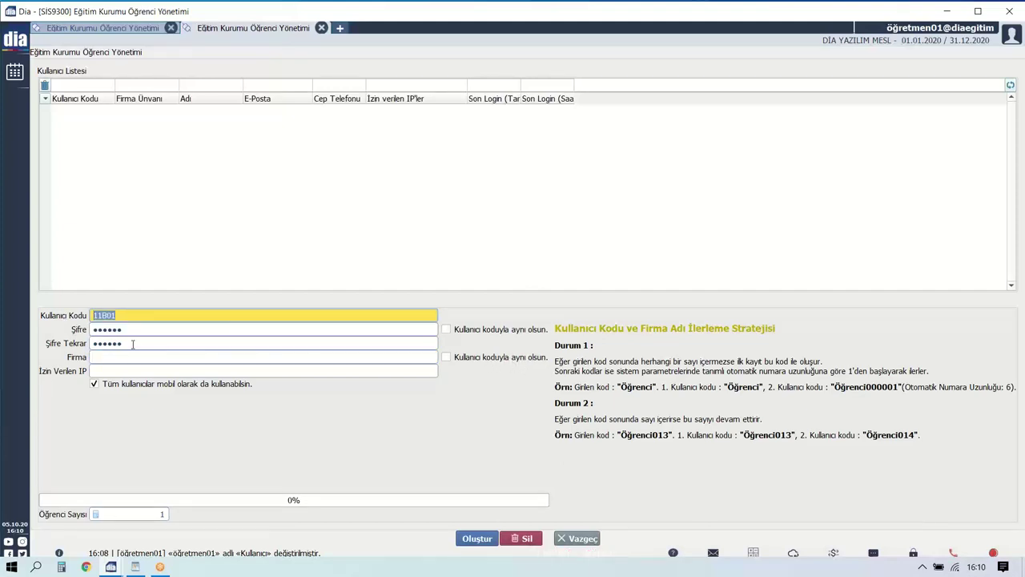
click(122, 369)
click(123, 360)
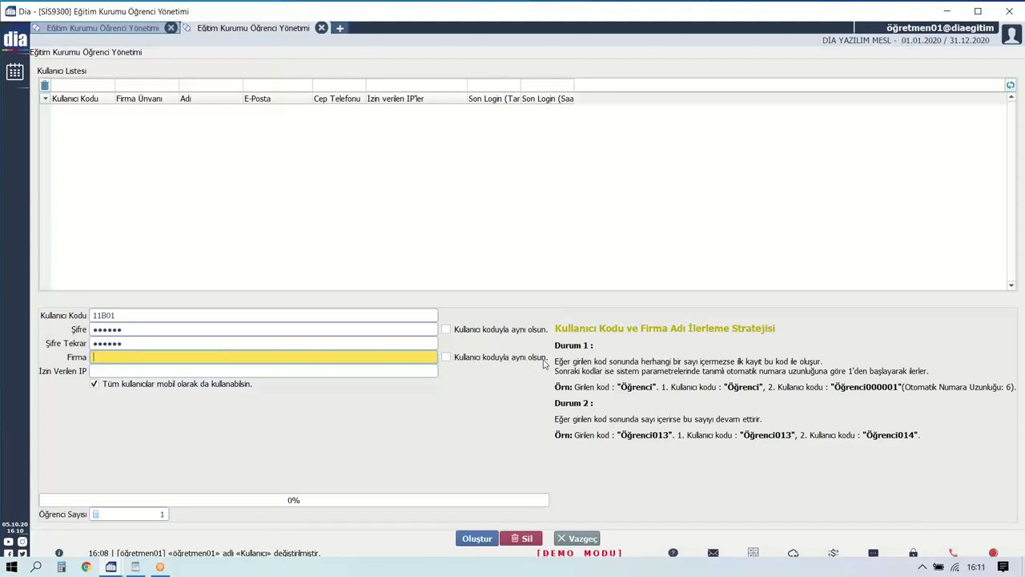
click(95, 315)
double_click(95, 314)
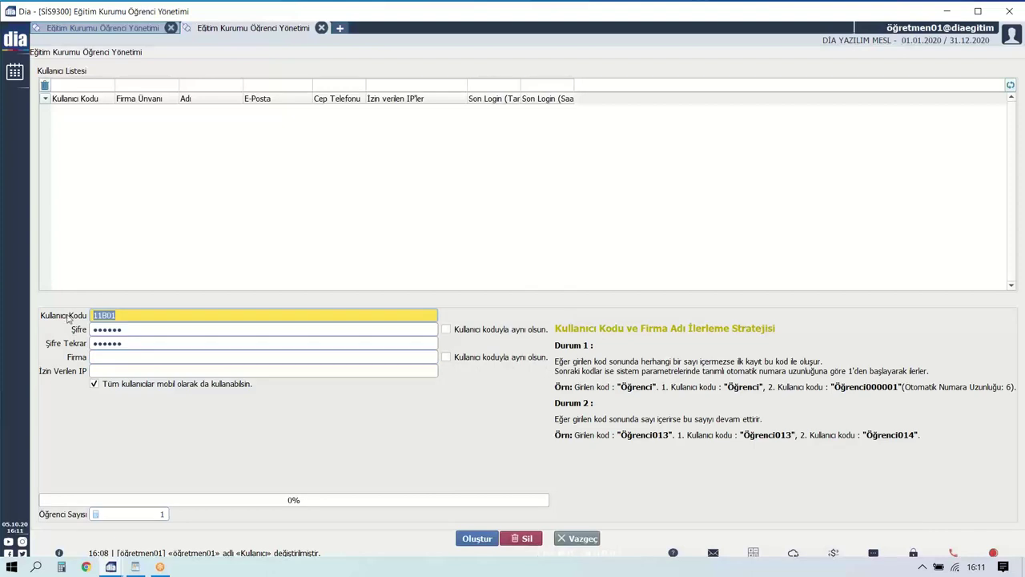
click(416, 356)
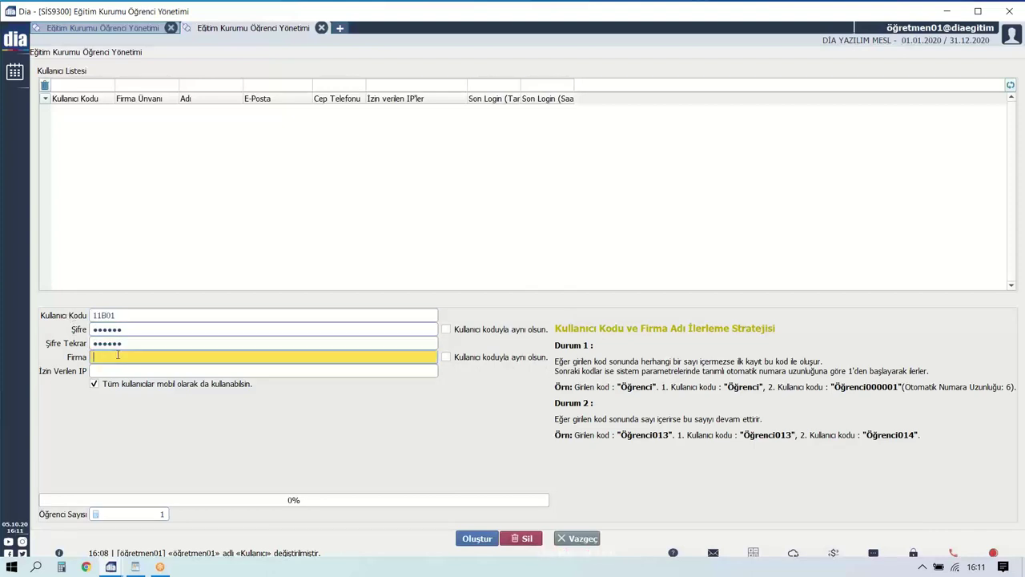
click(463, 359)
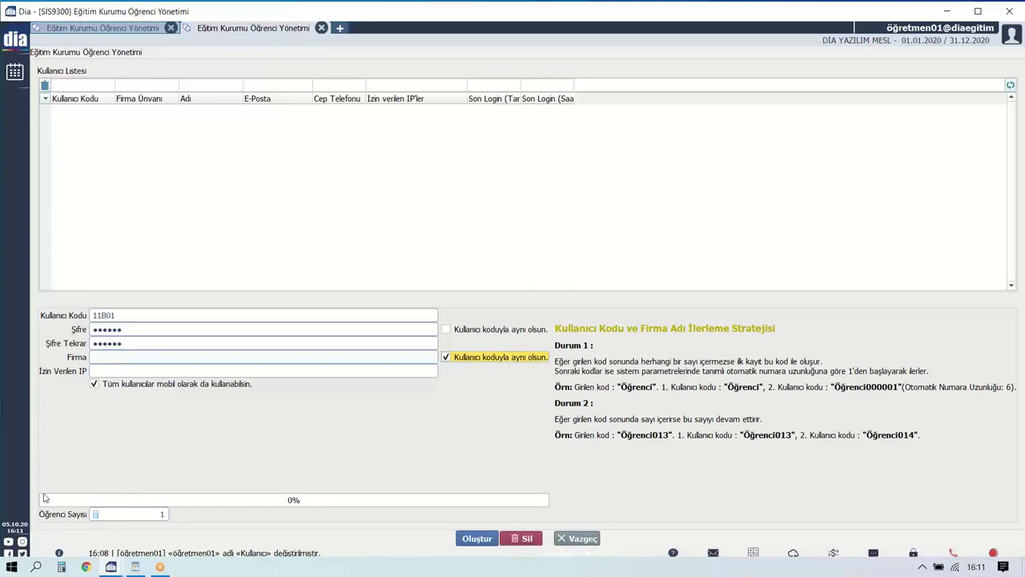
Set Öğrenci Sayısı to 20 and start creating the student users.
click(200, 507)
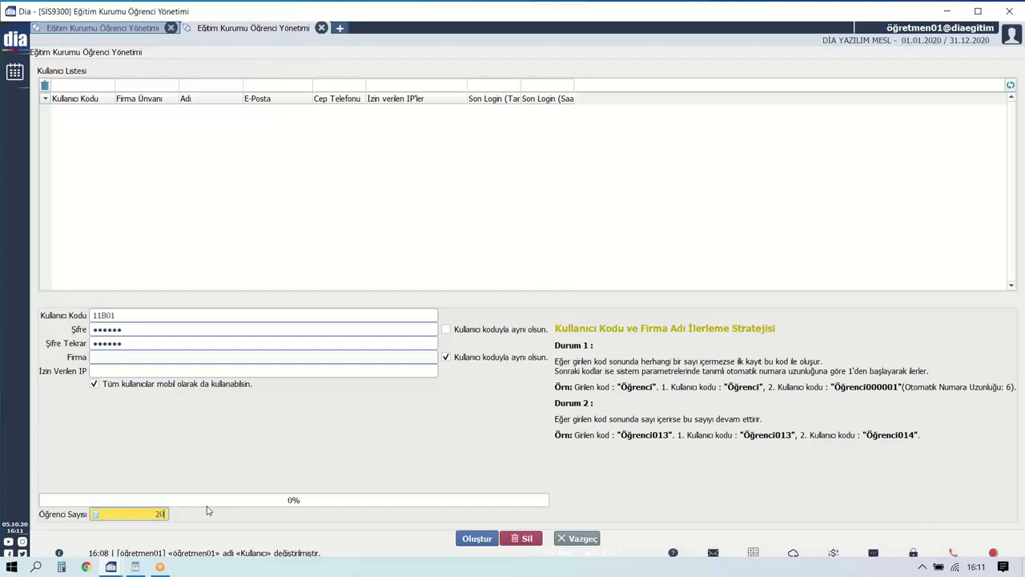
click(143, 513)
click(468, 537)
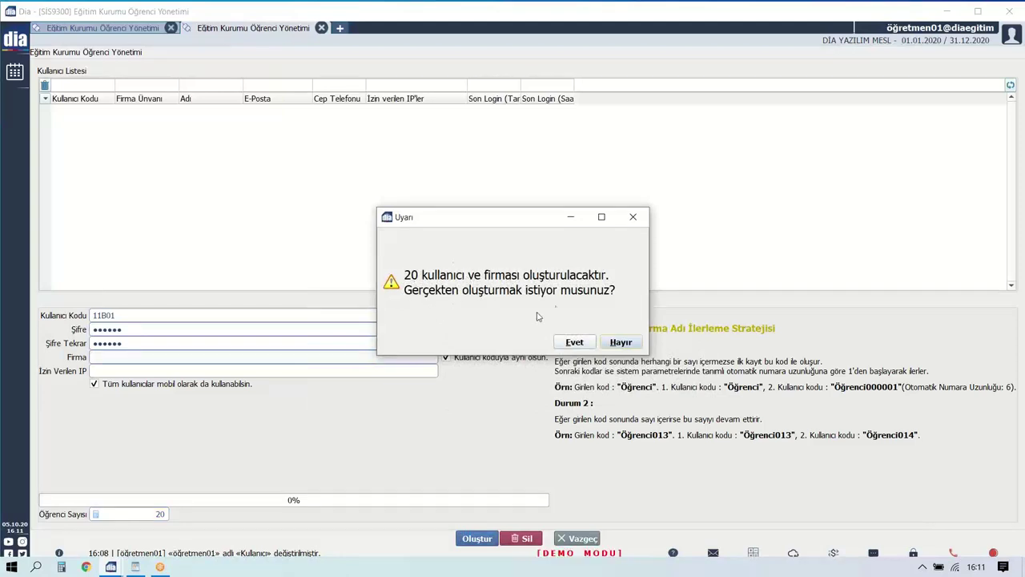
Confirm creating 20 users, close the empty Öğrenci Yönetimi tab, and open a new home tab.
click(580, 342)
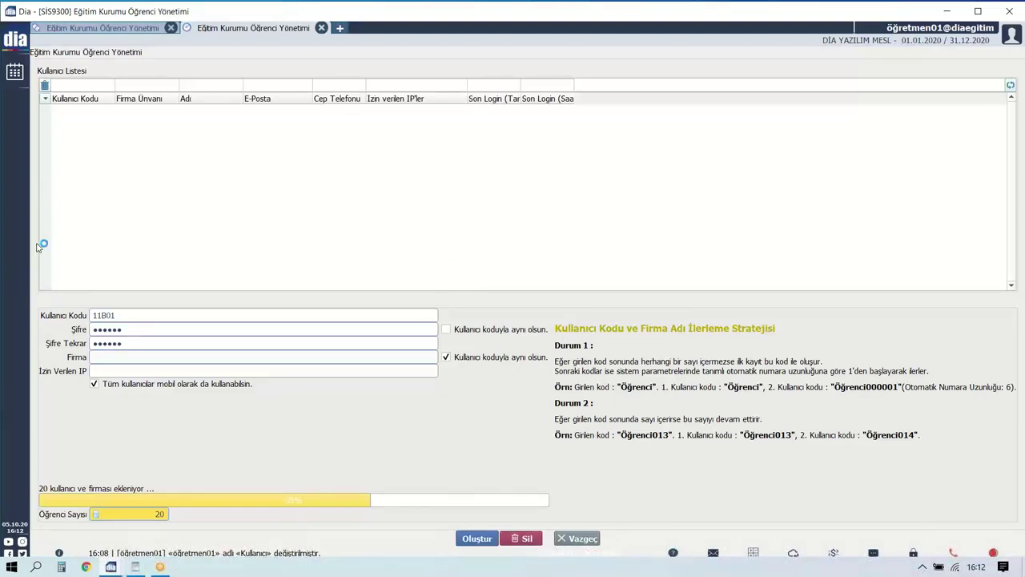
click(136, 30)
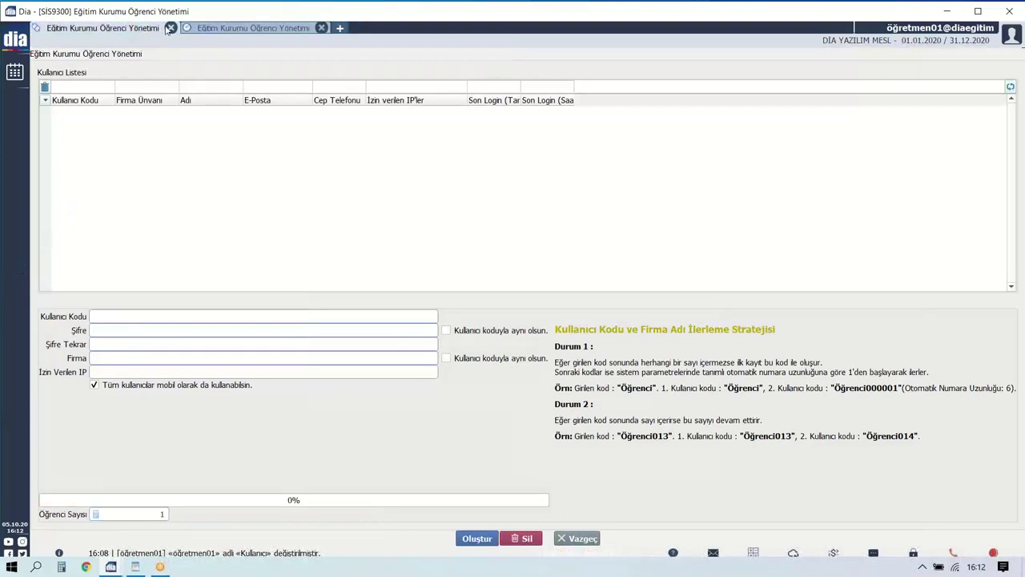
click(170, 29)
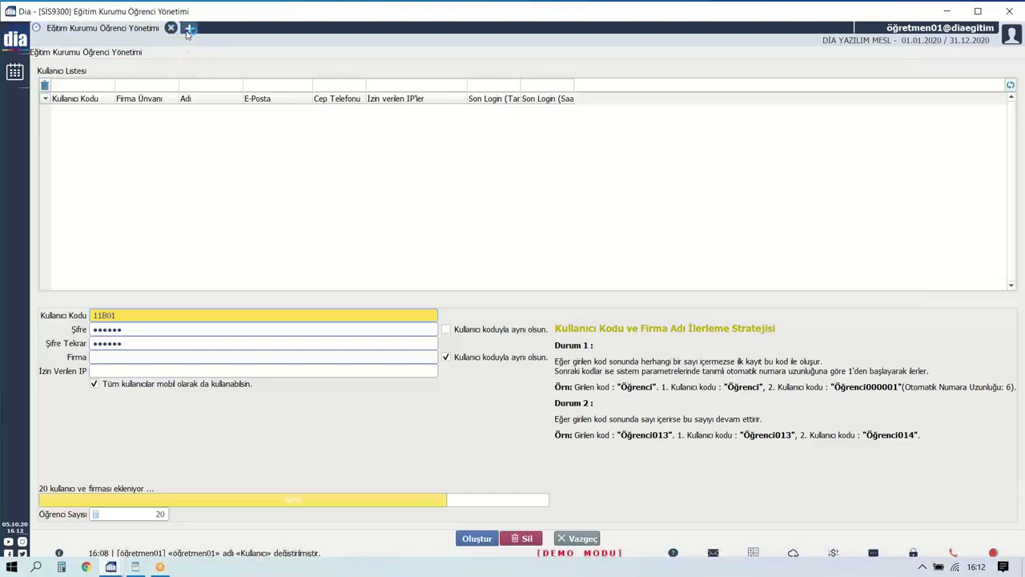
click(189, 29)
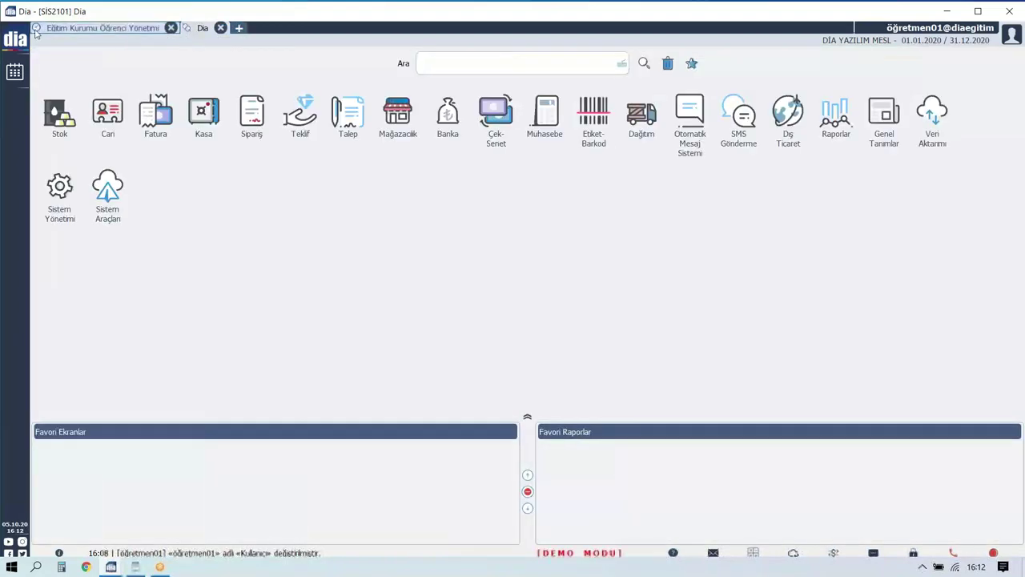
Search the menu tree for 'KULLA' and open the Kullanıcılar user list.
click(96, 29)
text(öğren)
click(96, 37)
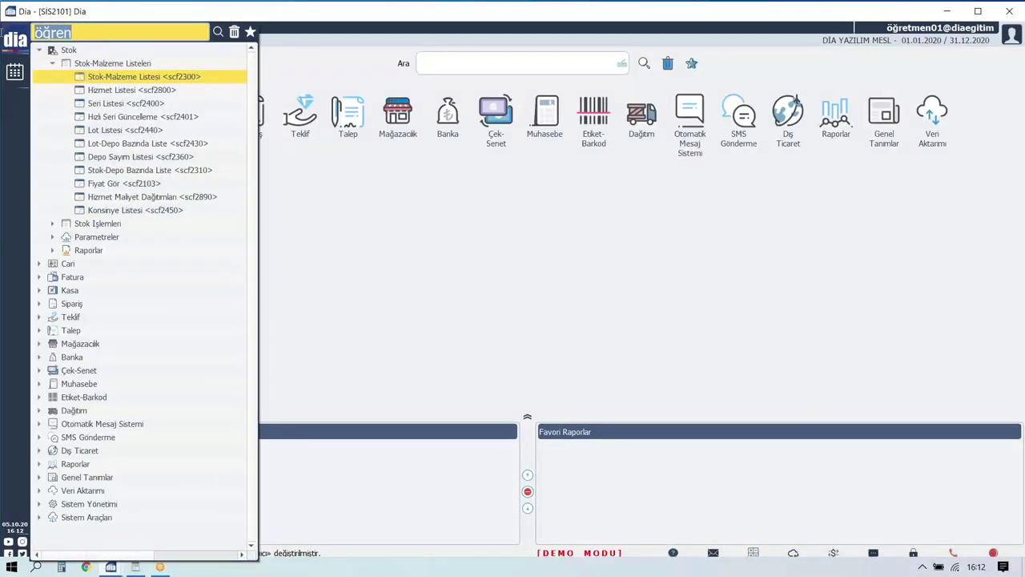
text(KULLA)
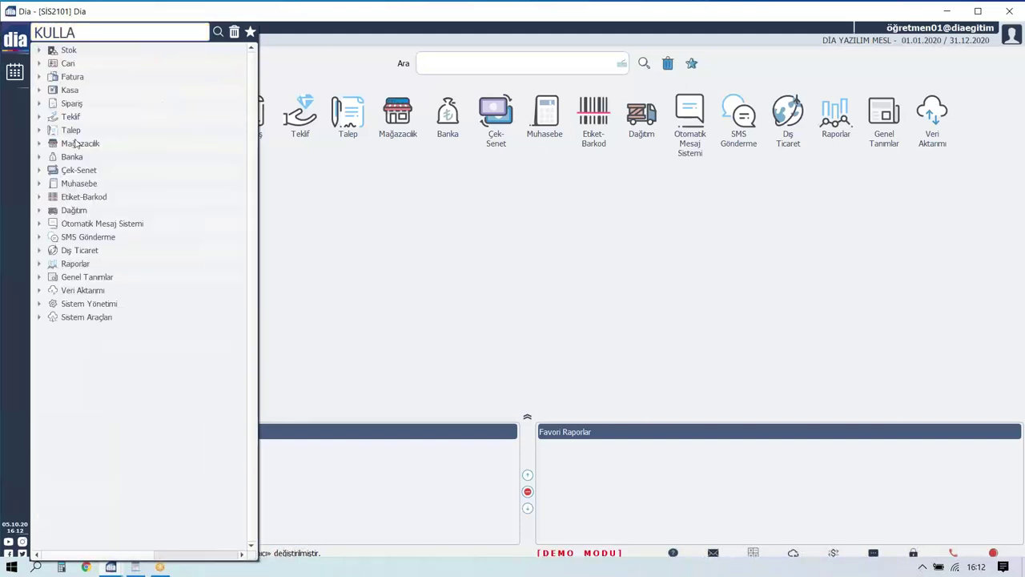
text(N)
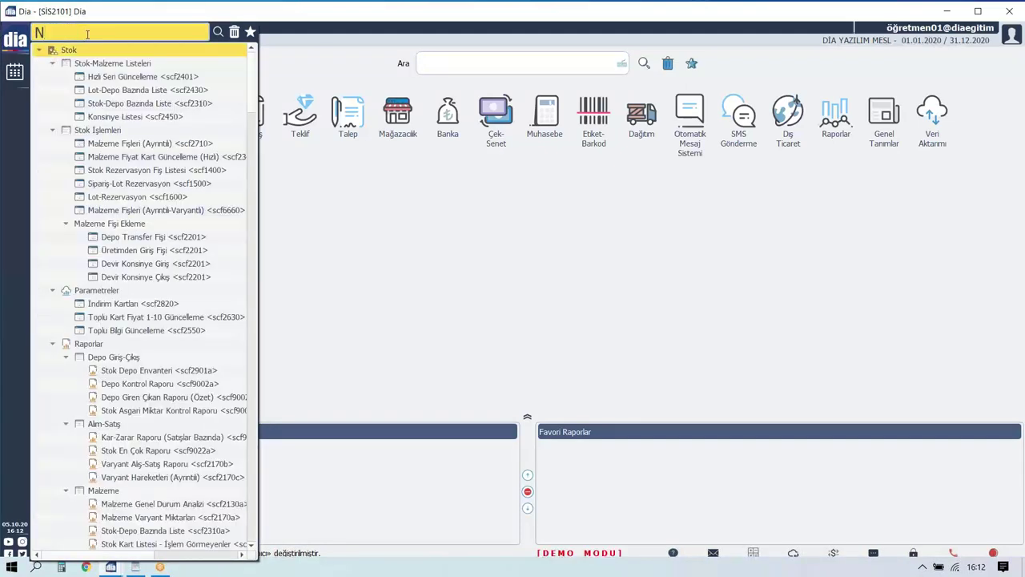
text(KULLA)
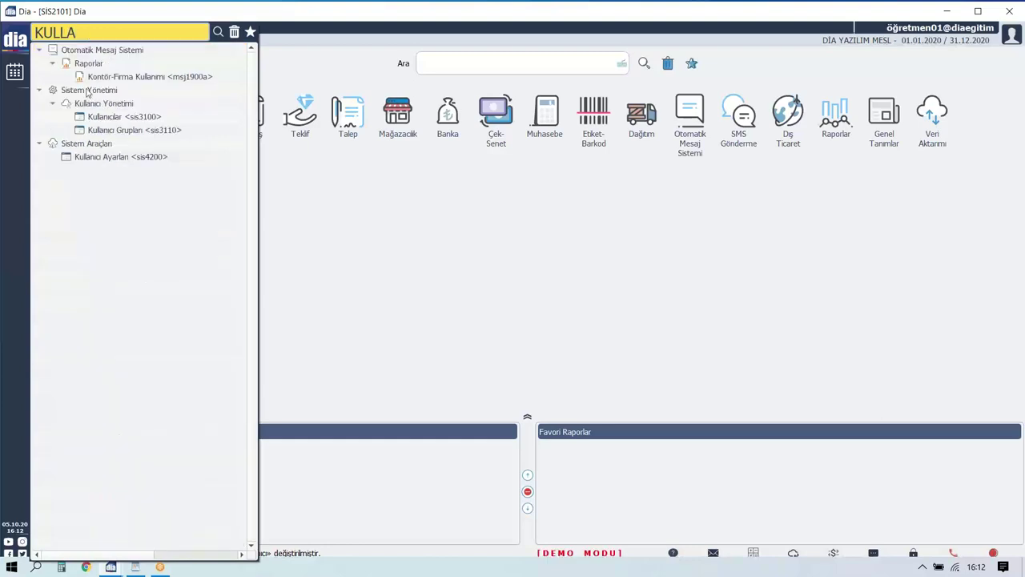
click(107, 117)
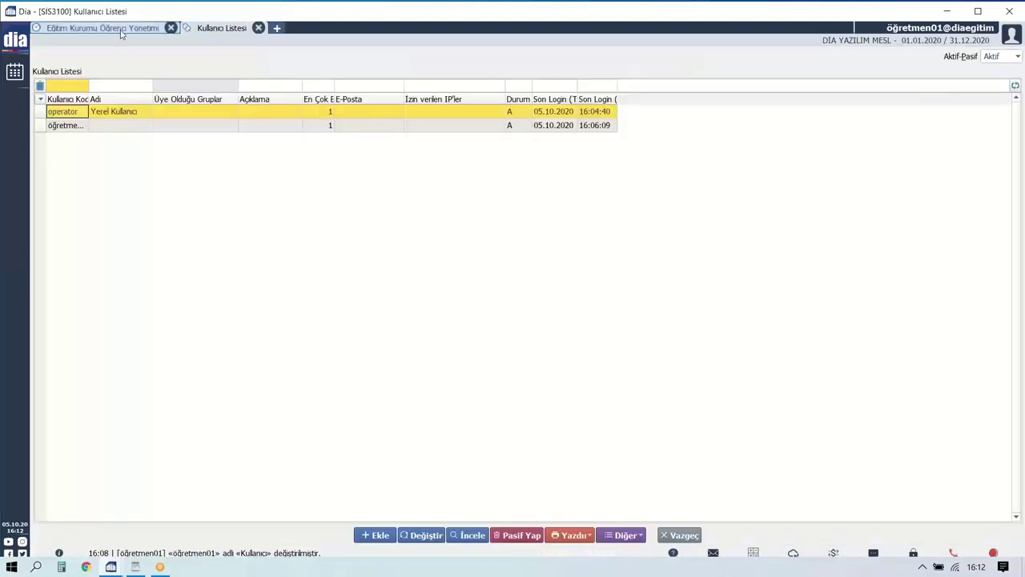
Inspect student rows 11B01–11B20 in Öğrenci Yönetimi, then return to Kullanıcı Listesi.
click(121, 29)
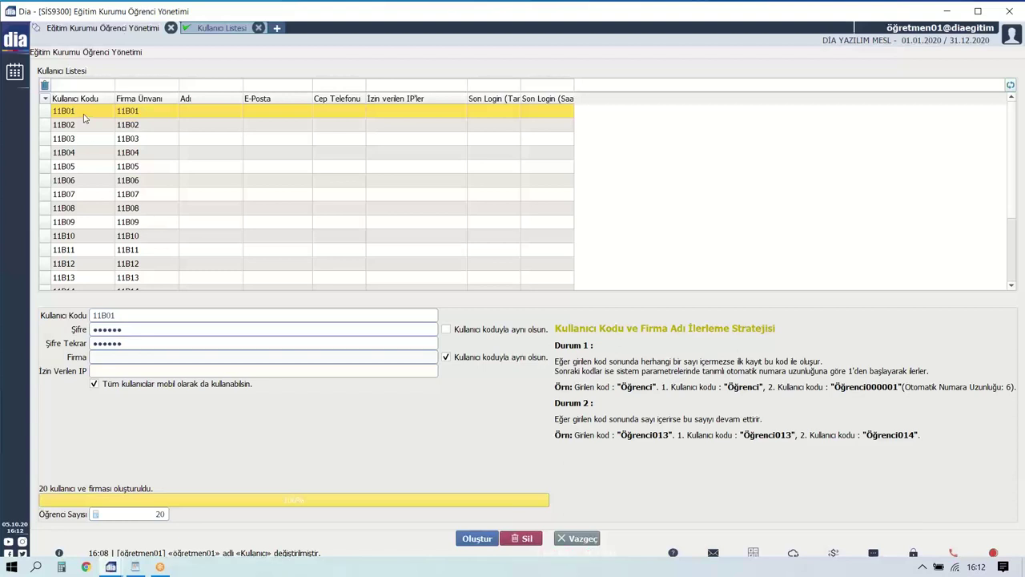
click(146, 113)
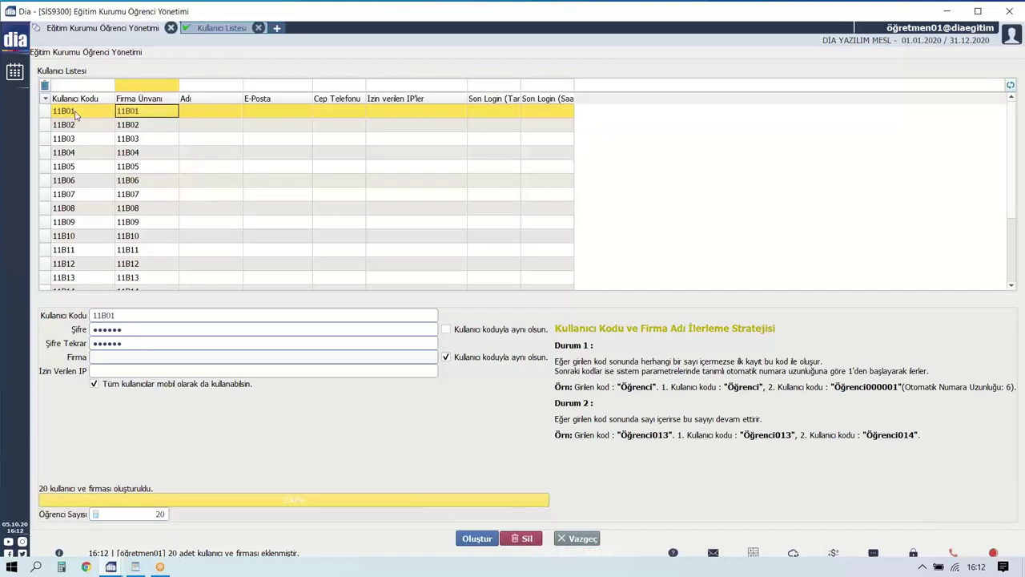
click(75, 114)
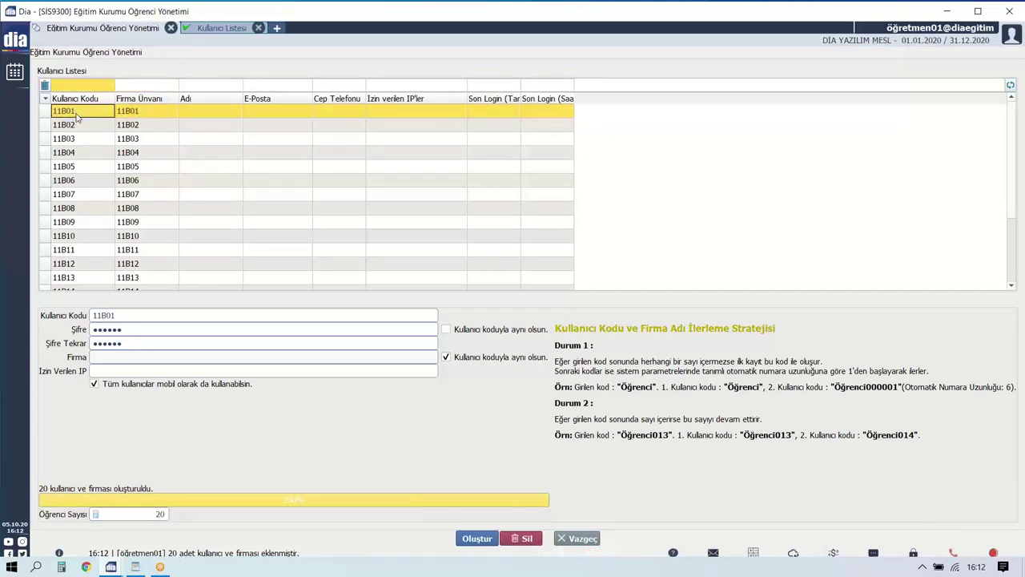
scroll(86, 200, down, 2)
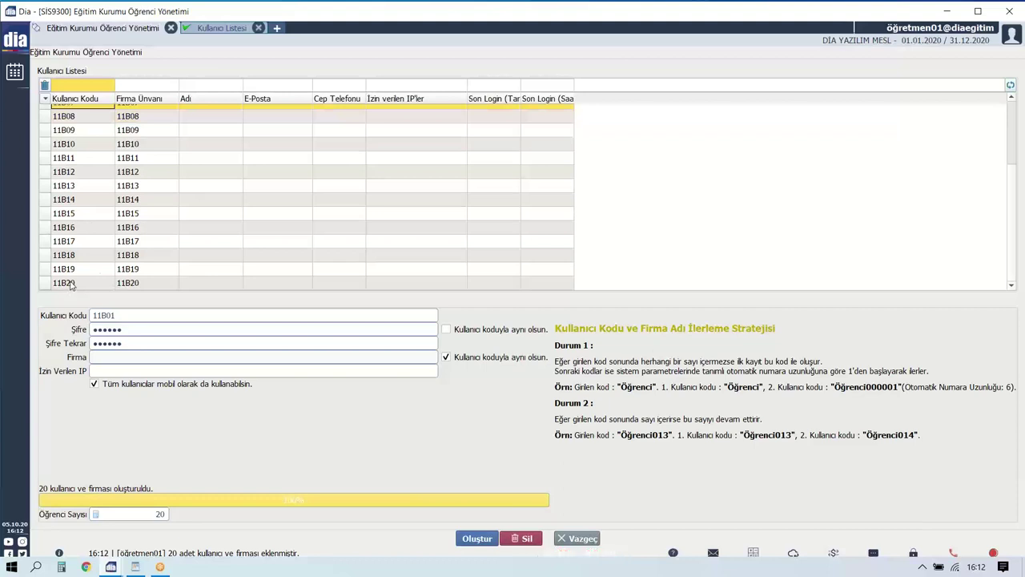
scroll(82, 172, up, 2)
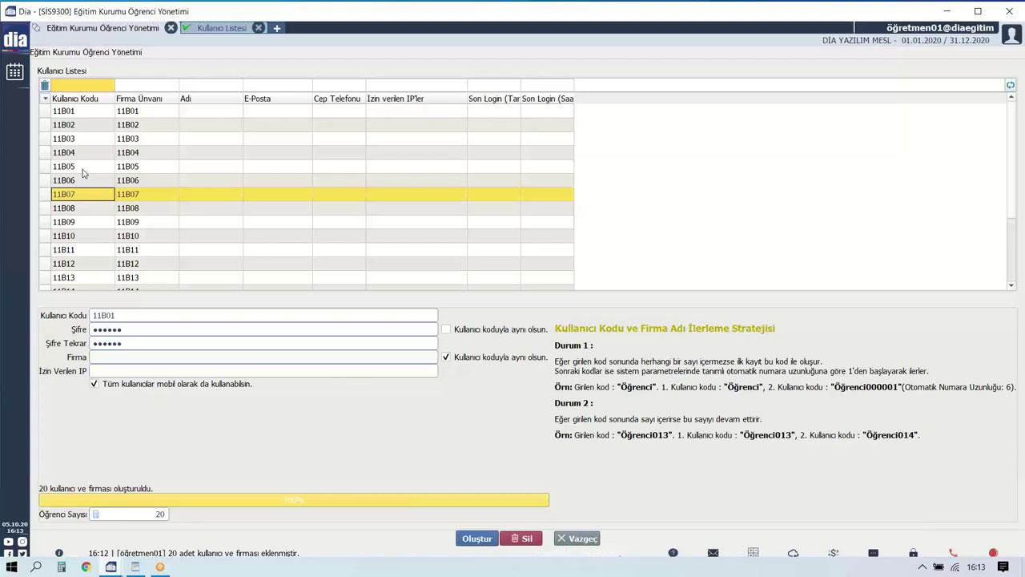
click(192, 31)
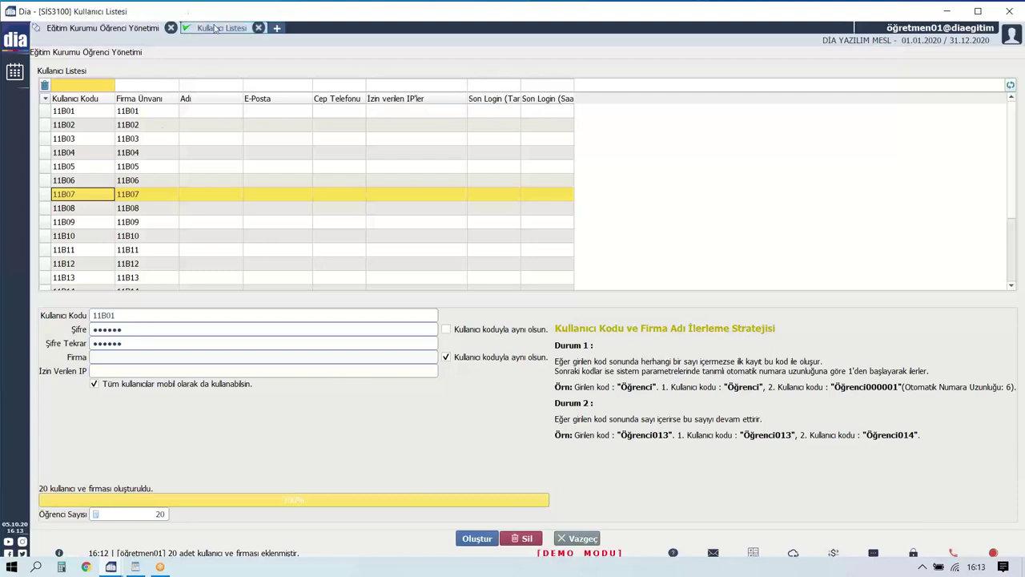
Step through the new student user rows in the user list.
click(109, 115)
click(104, 128)
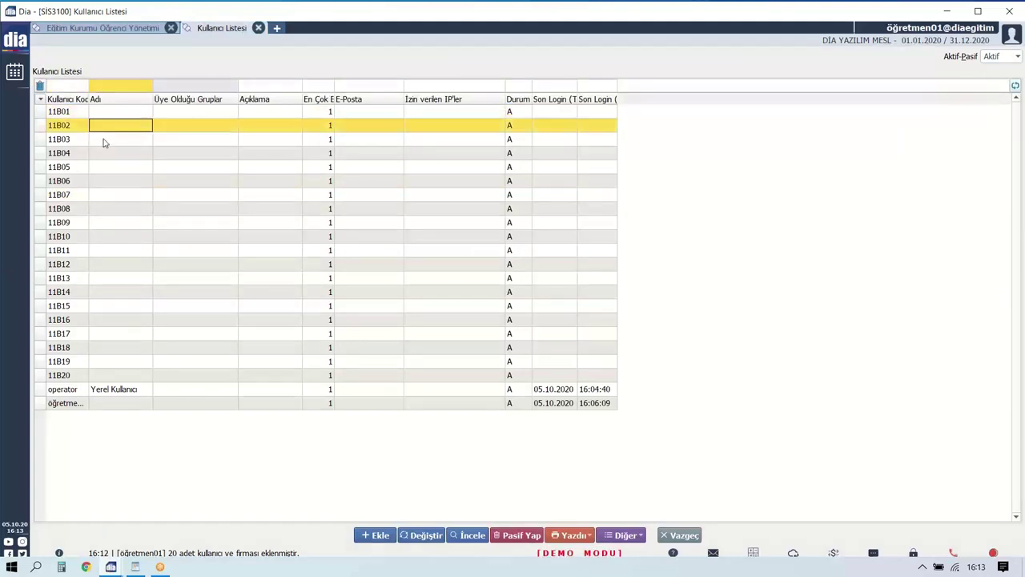
click(97, 154)
click(95, 195)
click(94, 236)
click(92, 333)
click(92, 389)
click(91, 375)
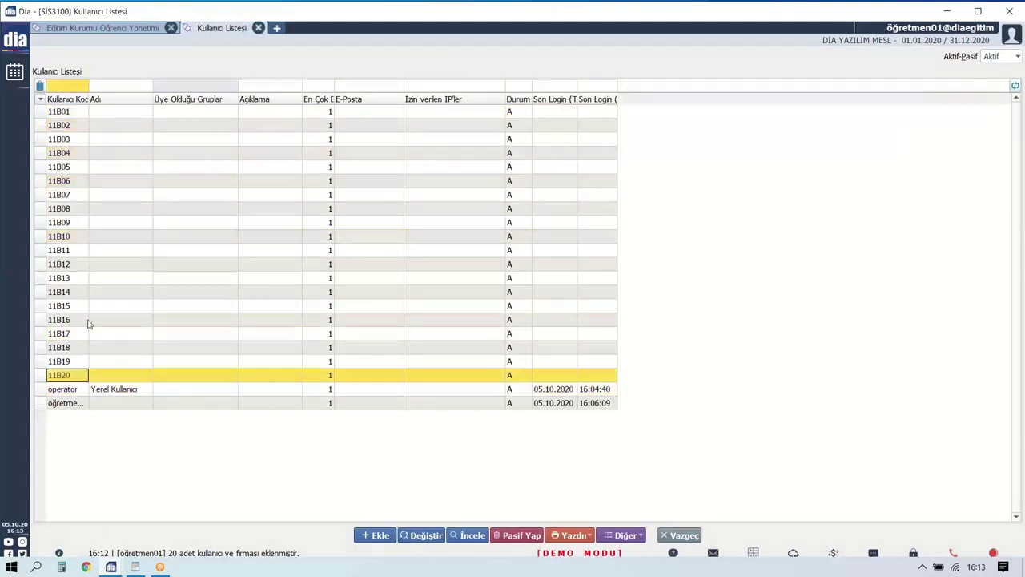
click(90, 320)
click(97, 264)
Open Firma Listesi via menu search 'FİRMALA', compare it with the users, and cancel a new company.
click(276, 28)
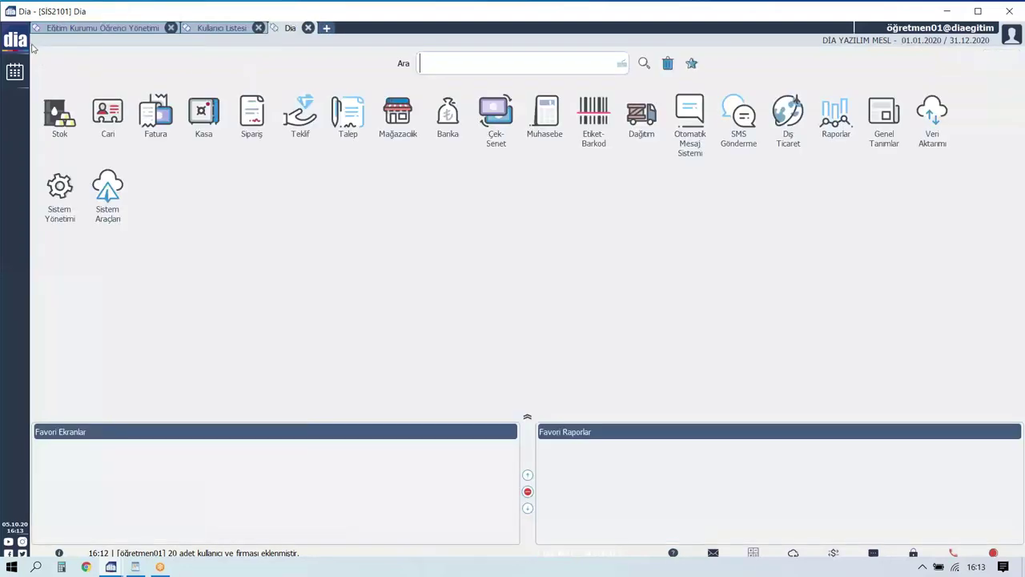
click(14, 38)
text(Fİ)
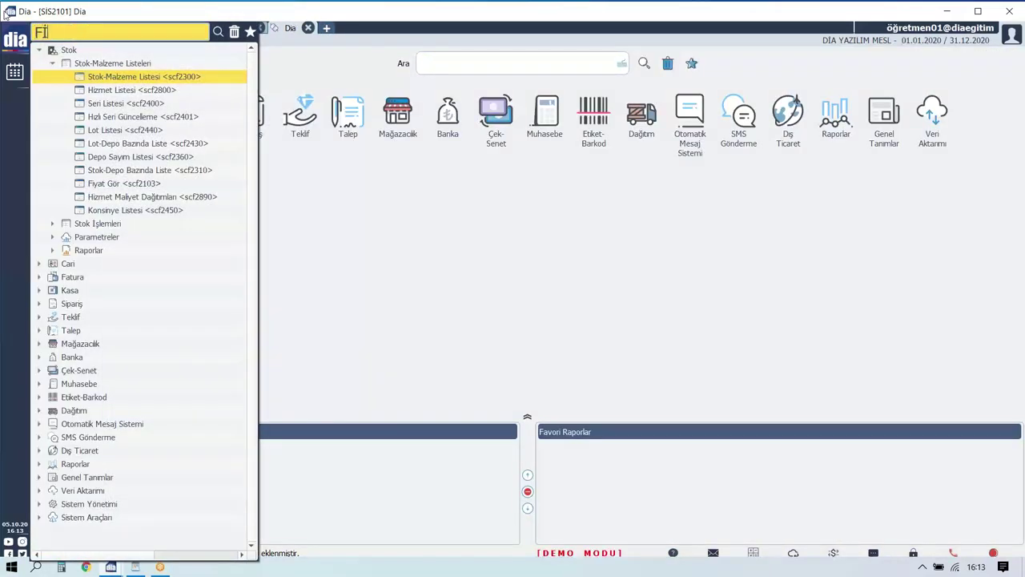
text(RMALA)
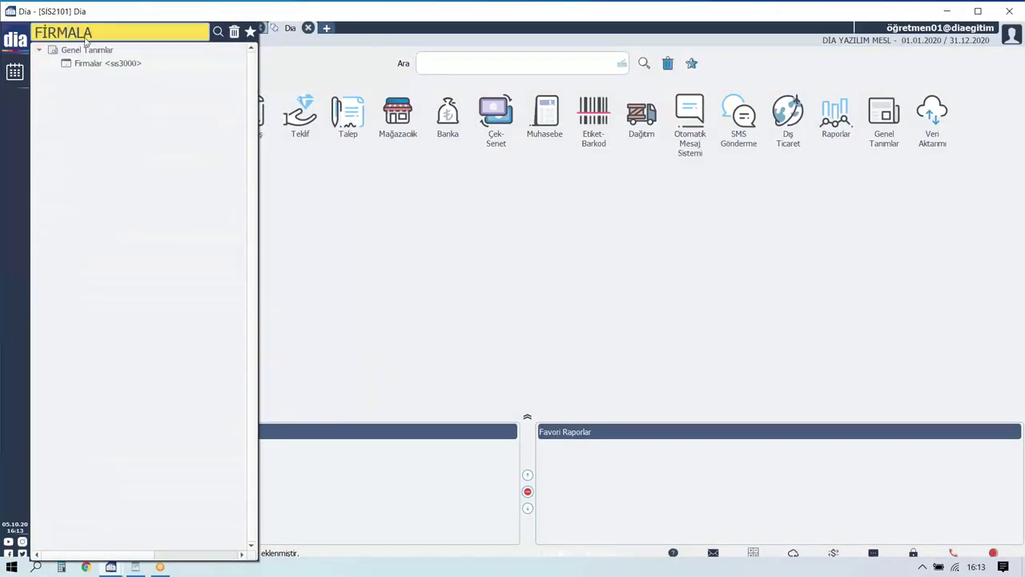
click(109, 64)
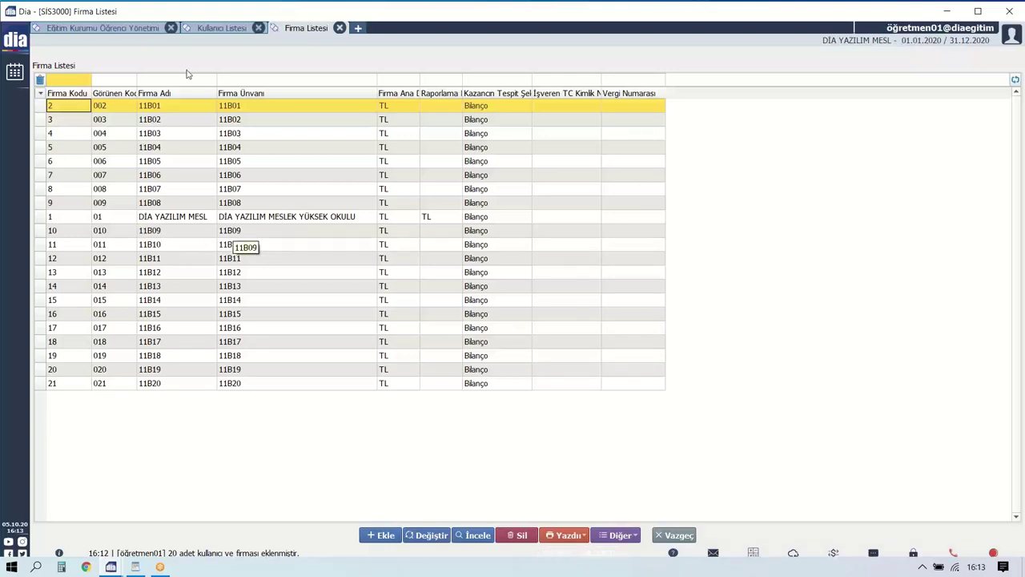
click(218, 28)
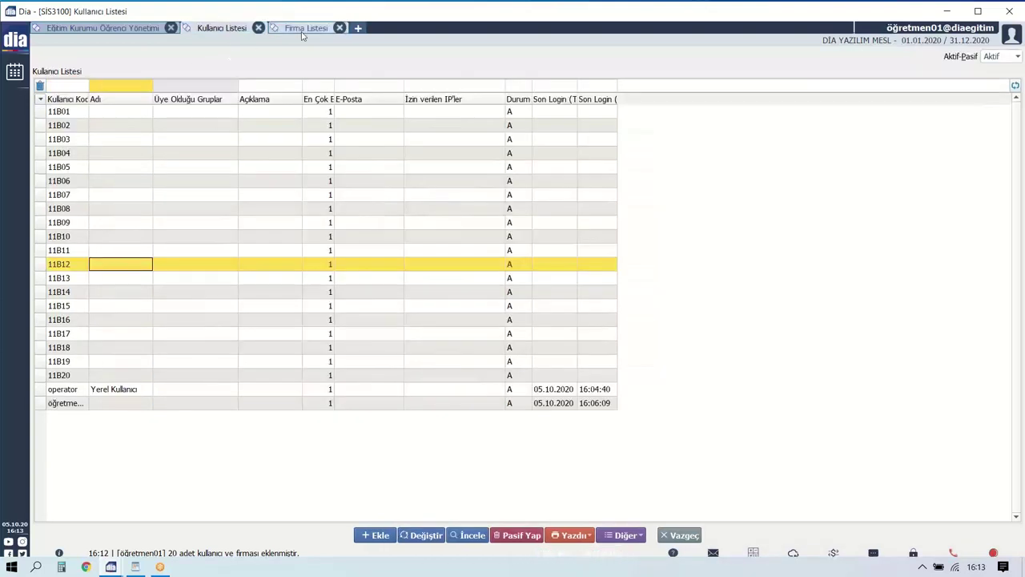
click(303, 31)
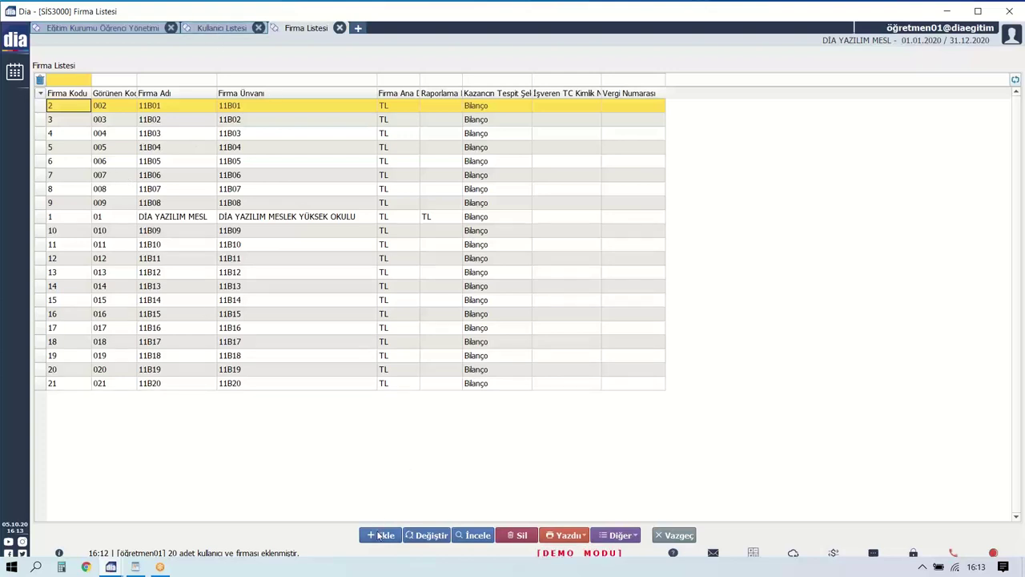
click(380, 535)
click(536, 538)
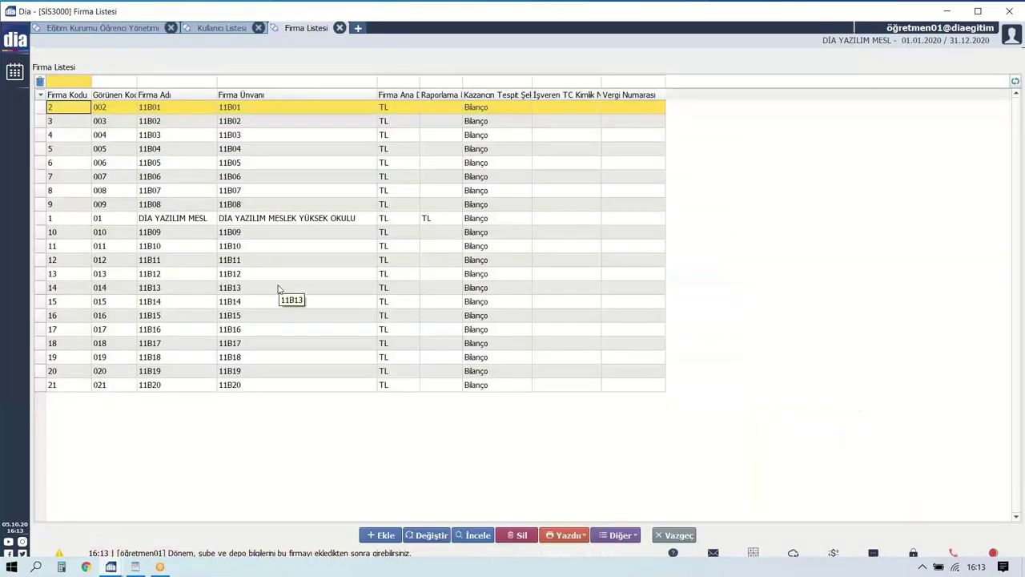
Select the teacher account in Kullanıcı Listesi and open it with Değiştir.
click(218, 28)
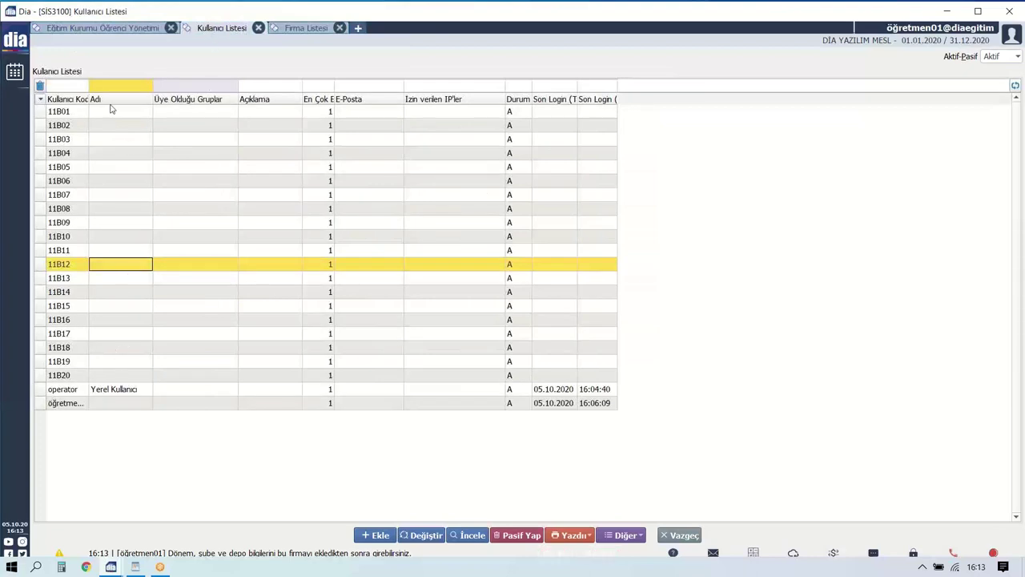
click(64, 407)
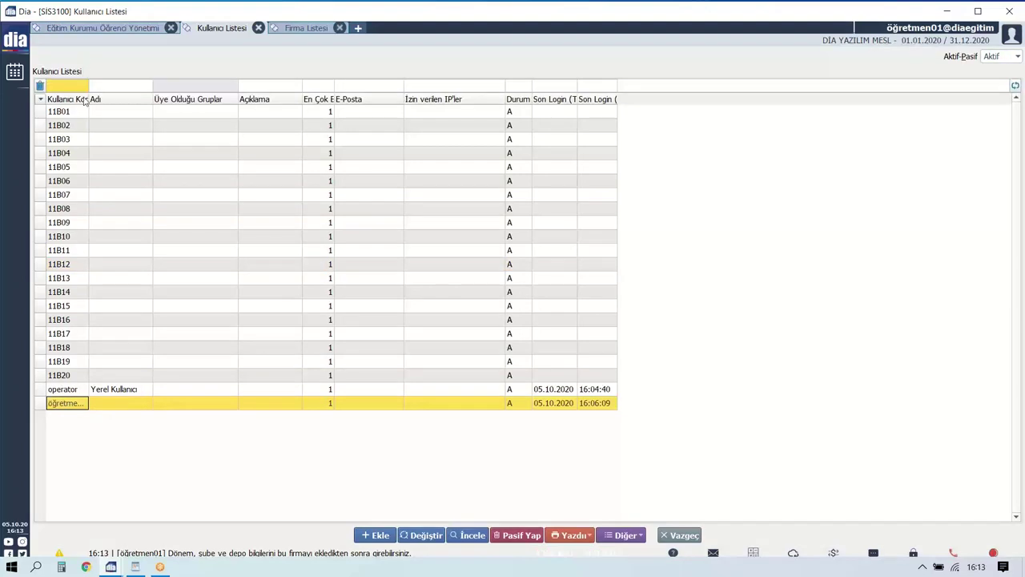
drag(89, 99, 117, 99)
click(424, 535)
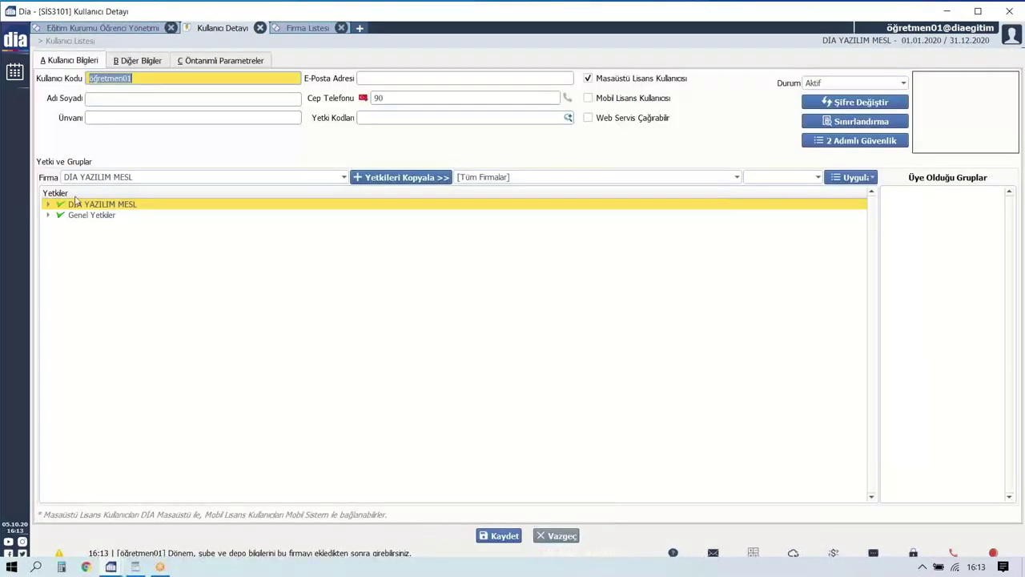
Review the company choices for the teacher's permissions, then close the list and warning.
click(88, 178)
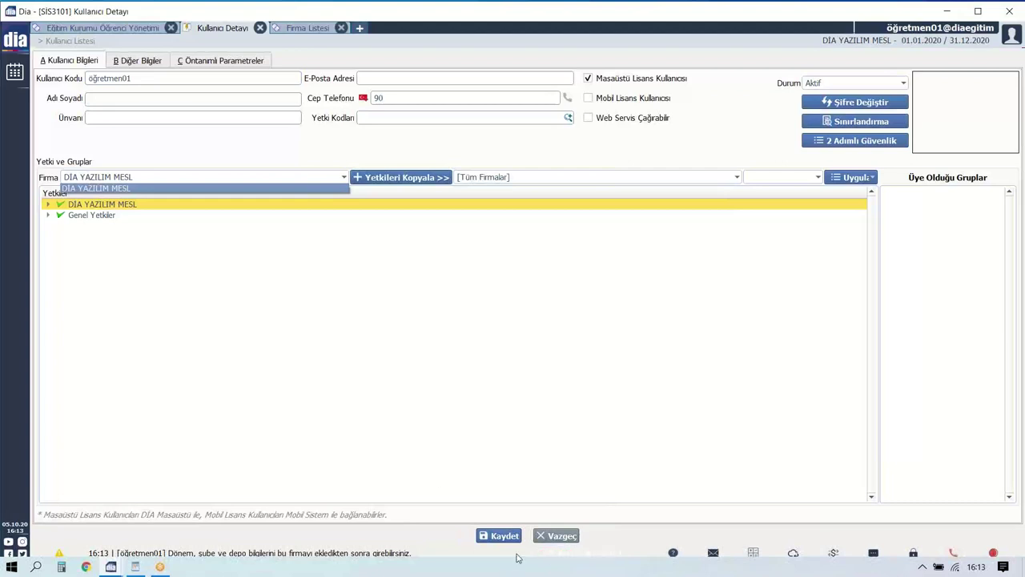
click(500, 178)
click(314, 180)
click(561, 536)
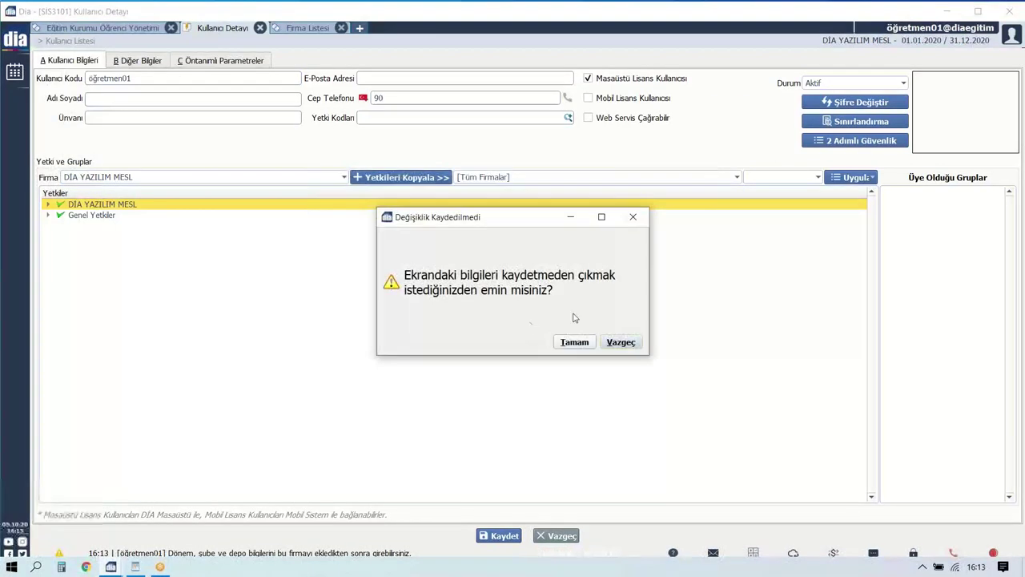
click(575, 343)
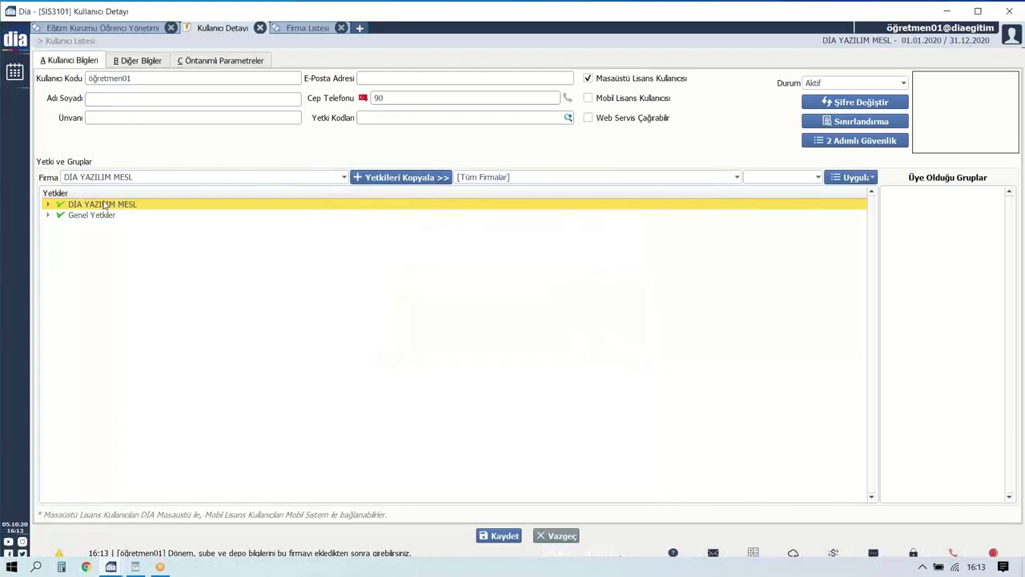
Copy the teacher's permissions to all companies.
click(401, 177)
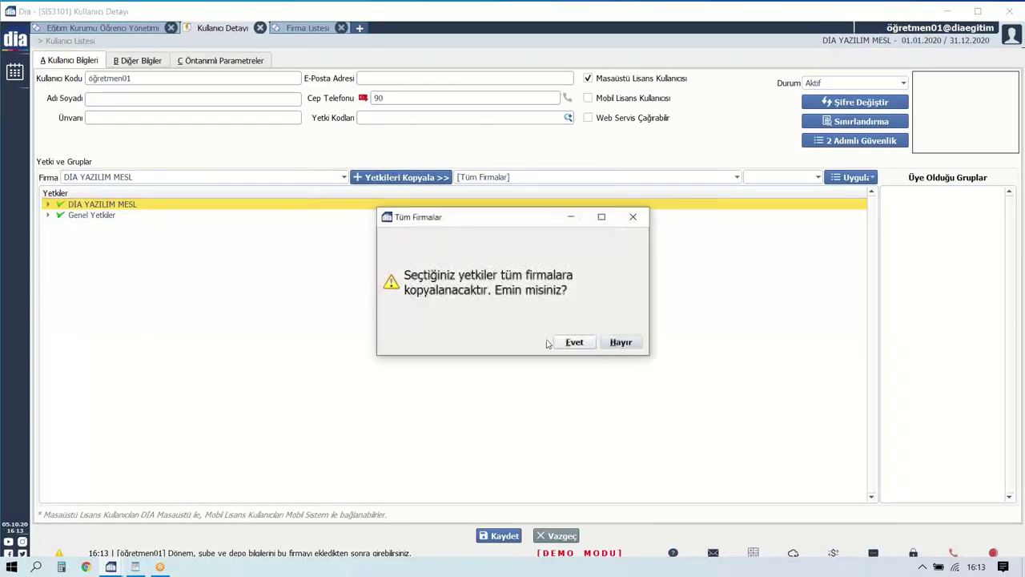
click(580, 341)
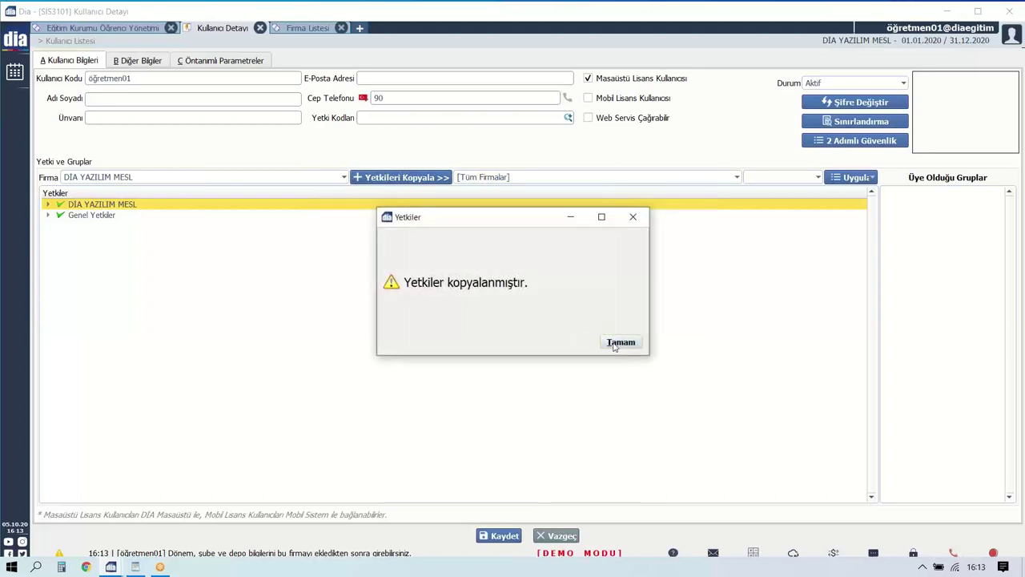
click(626, 345)
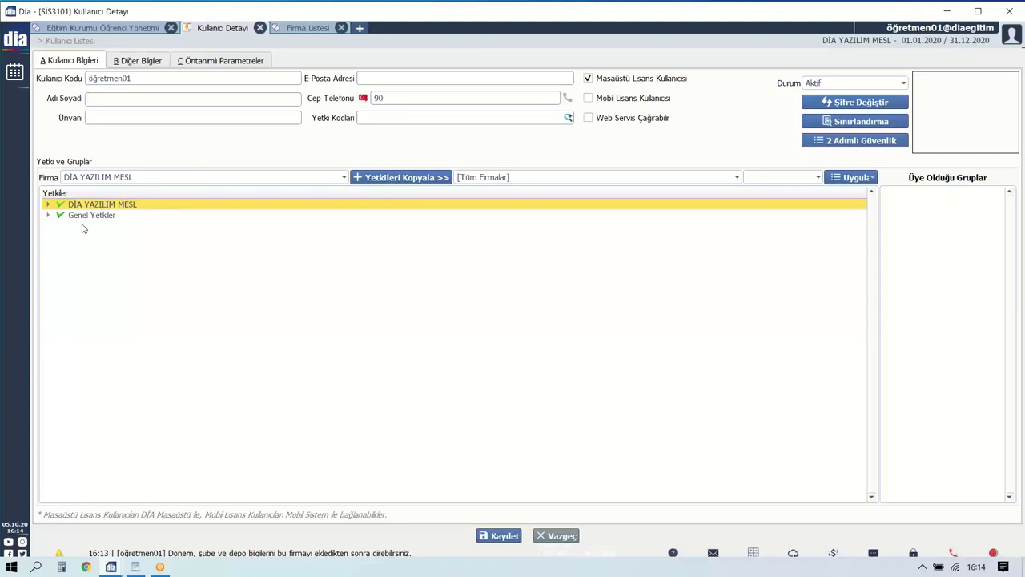
Try saving, dismiss the licence user limit error, and leave without saving.
click(490, 536)
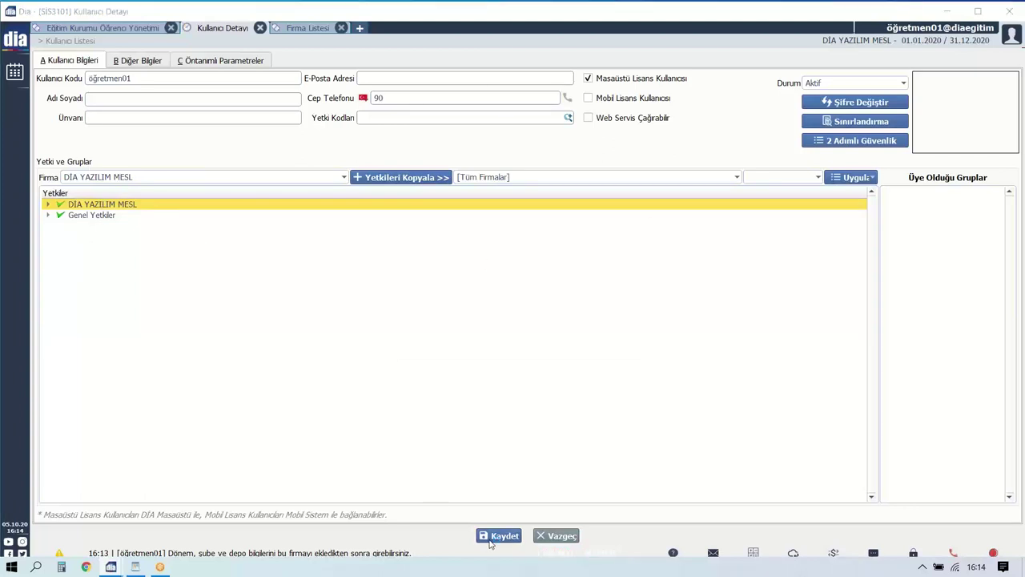
click(622, 342)
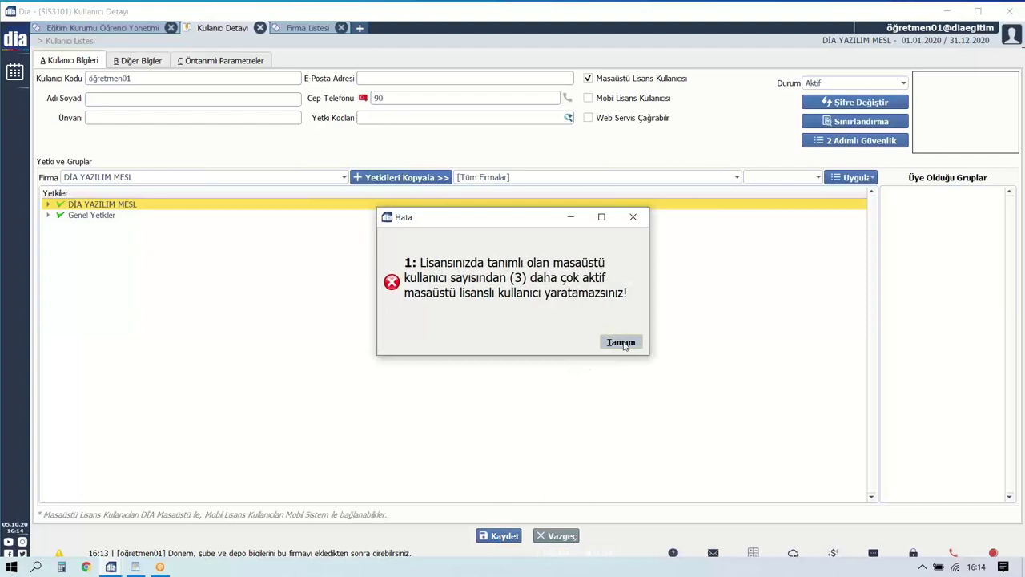
click(563, 536)
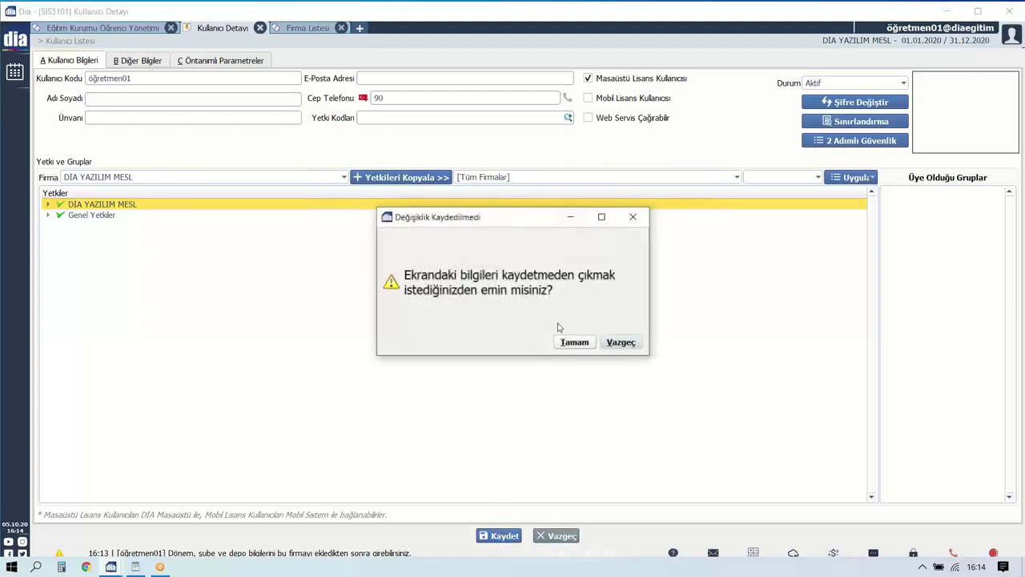
click(572, 343)
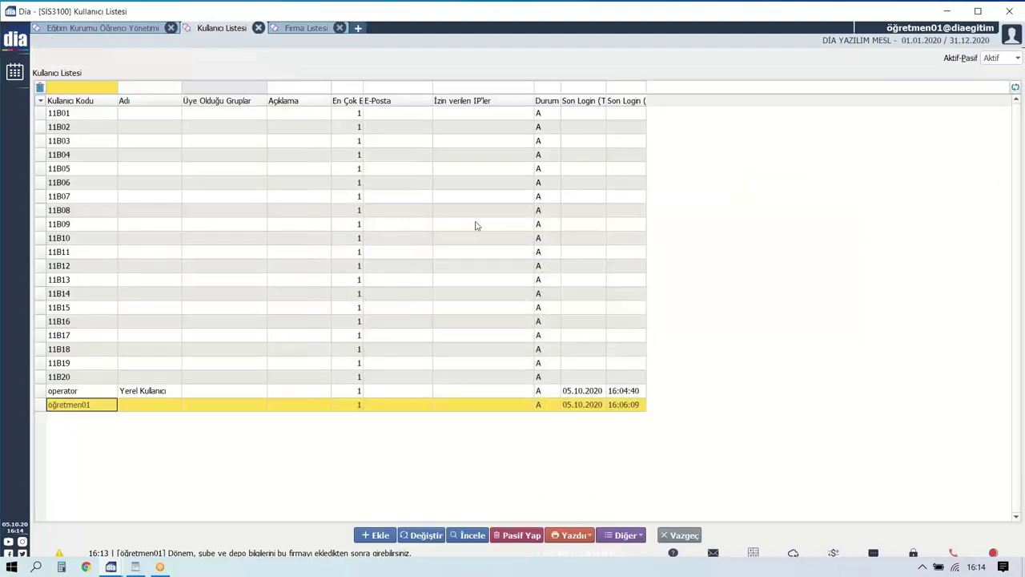
Browse the student user rows, then open öğretmen01 for editing.
click(104, 169)
click(88, 252)
click(105, 310)
click(111, 350)
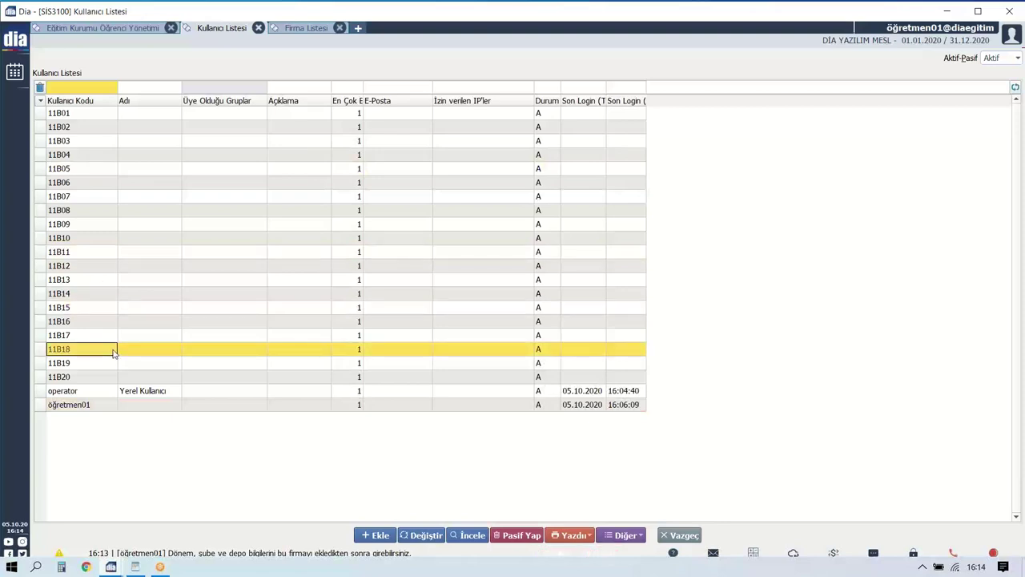
click(151, 168)
click(128, 225)
click(111, 406)
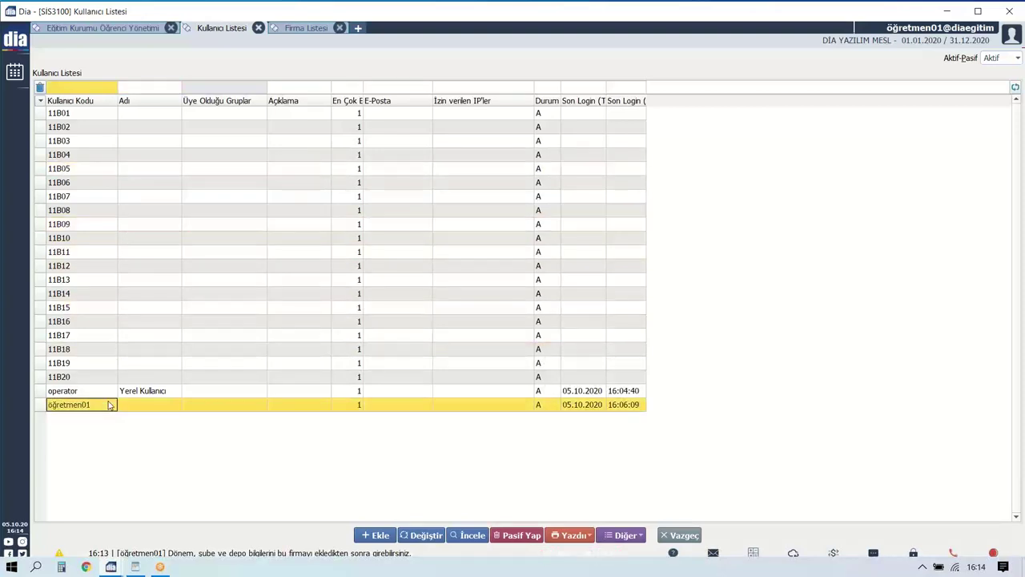
click(424, 537)
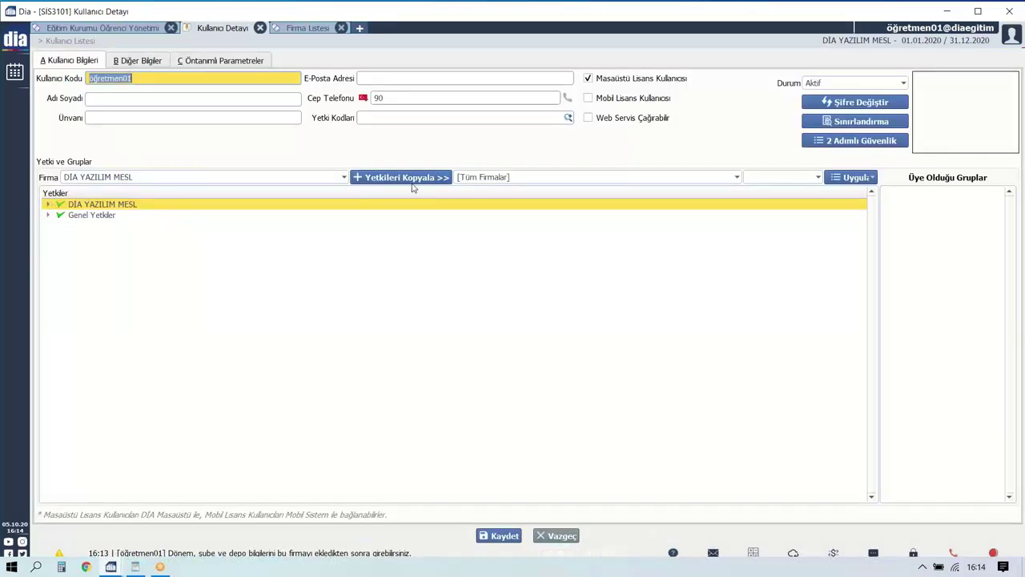
Decline copying permissions to all companies and leave the form without saving.
click(414, 186)
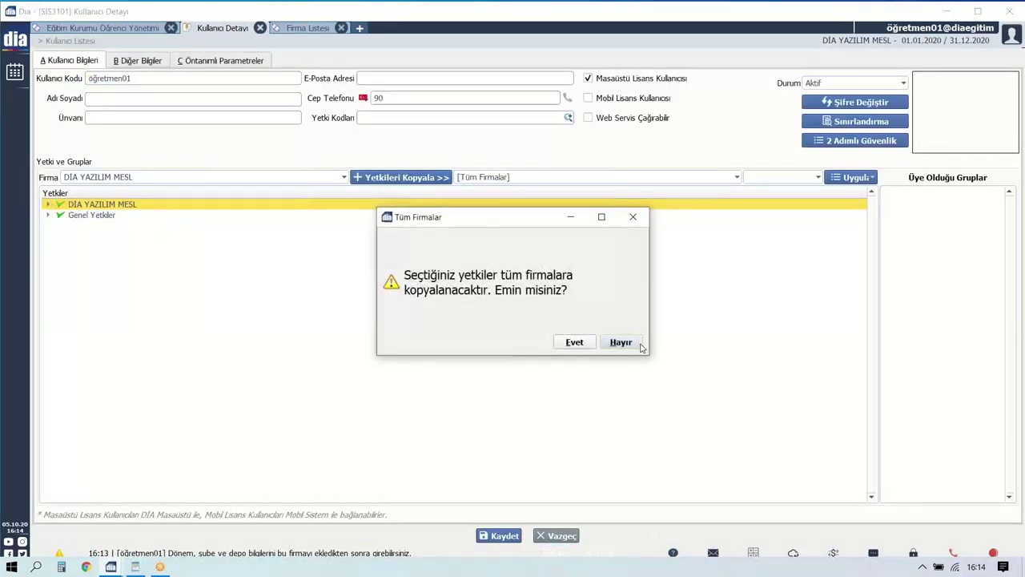
click(633, 344)
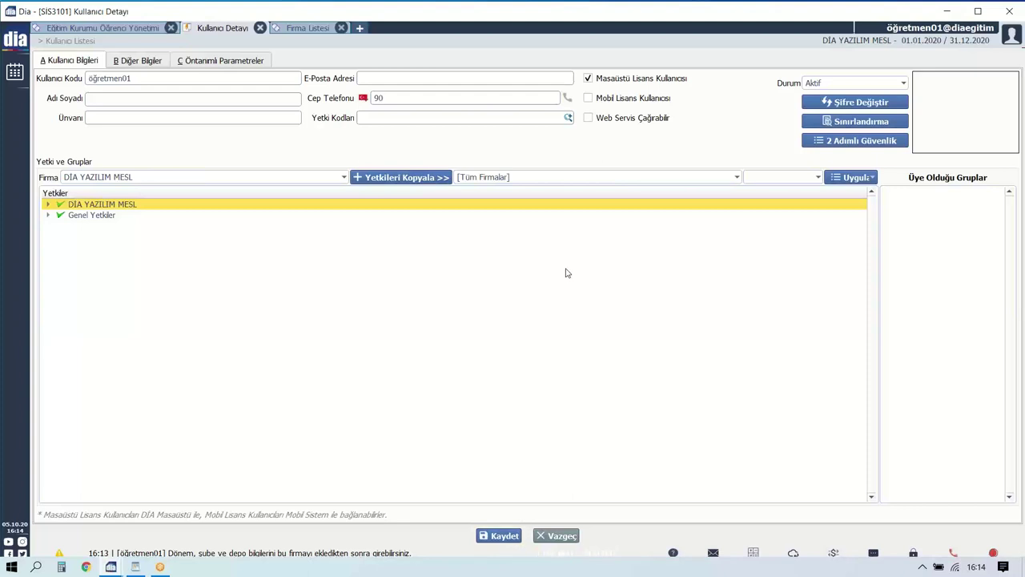
click(561, 536)
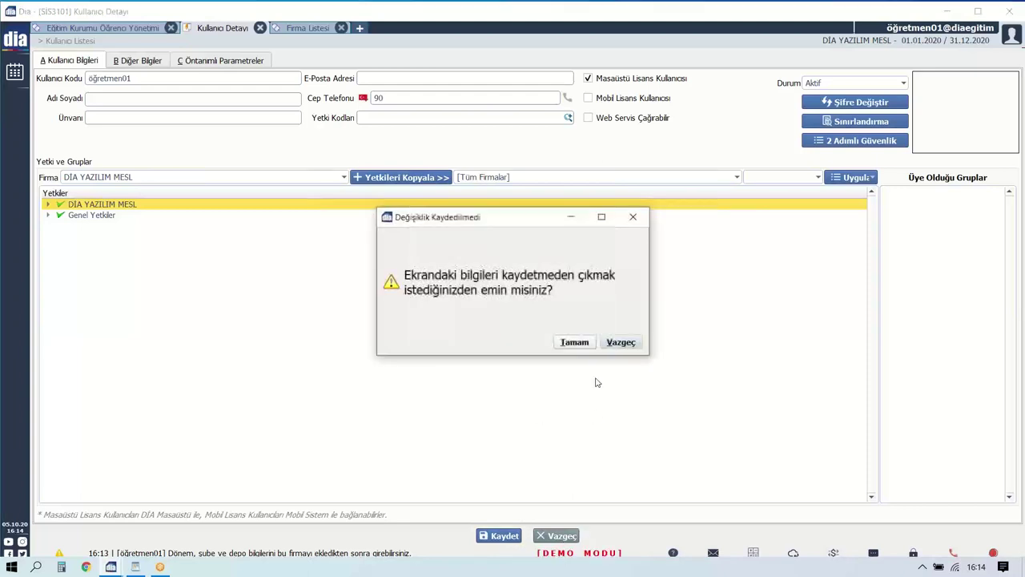
click(578, 346)
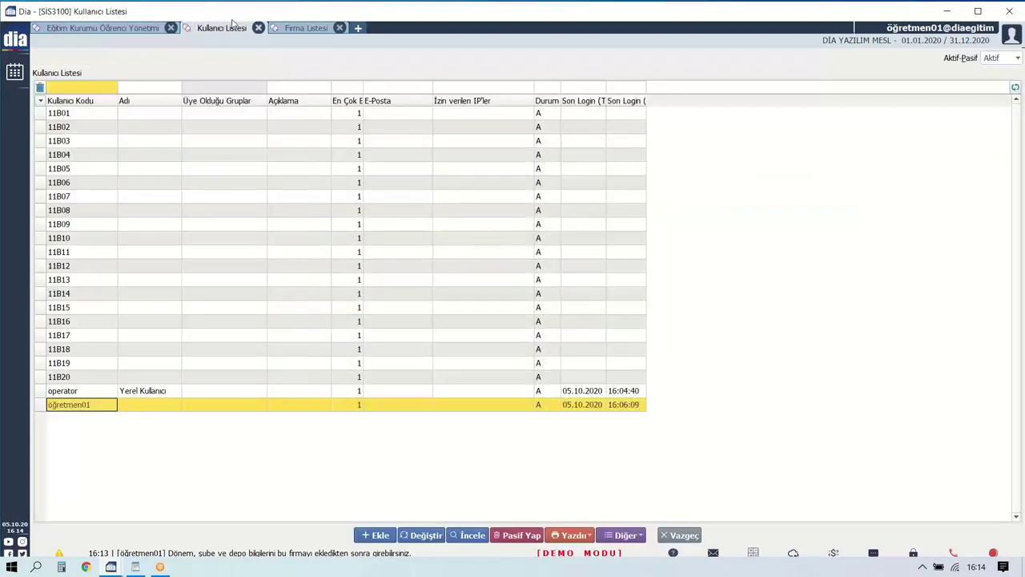
Close the user list, company list and Eğitim Kurumu Öğrenci Yönetimi tabs.
click(256, 29)
click(252, 29)
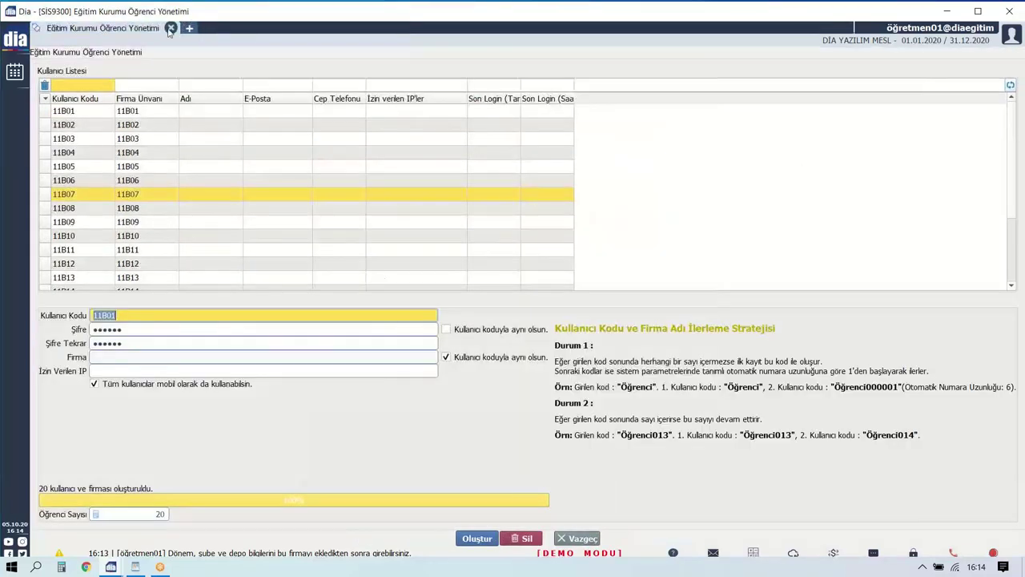
click(171, 28)
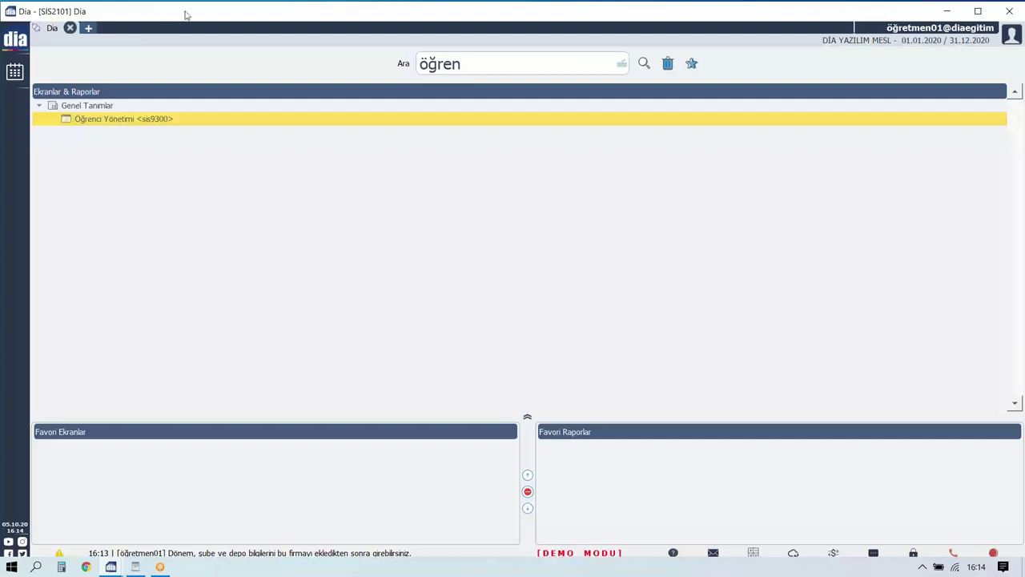
Exit the DİA client with Evet and launch DIA App 2 from the desktop.
drag(183, 13, 507, 80)
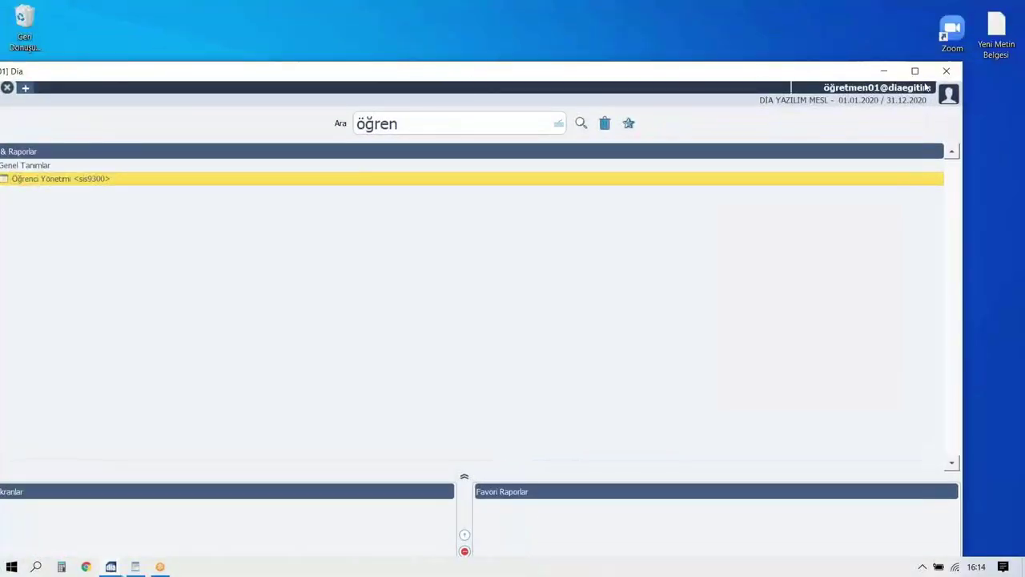
click(946, 70)
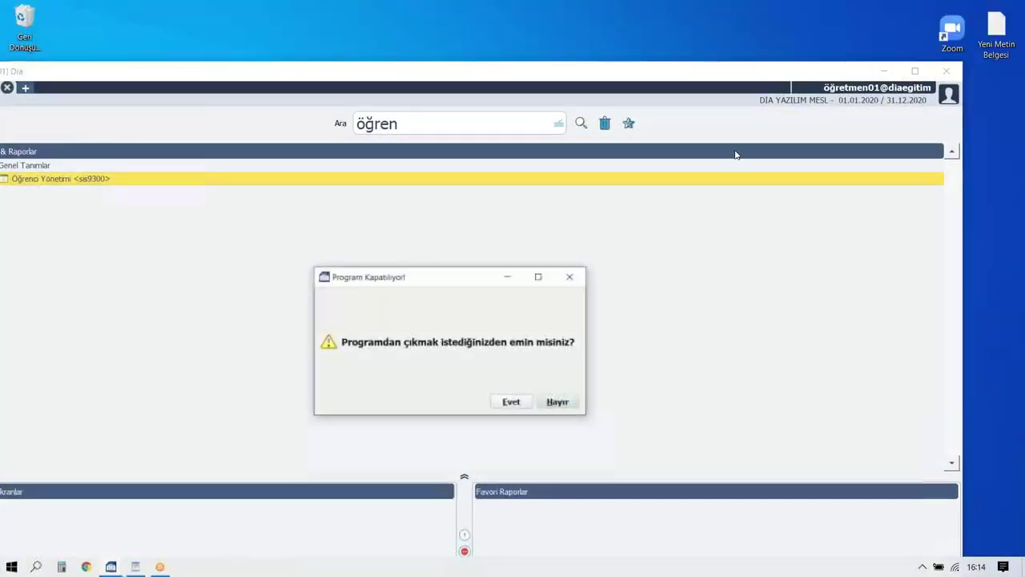
click(510, 403)
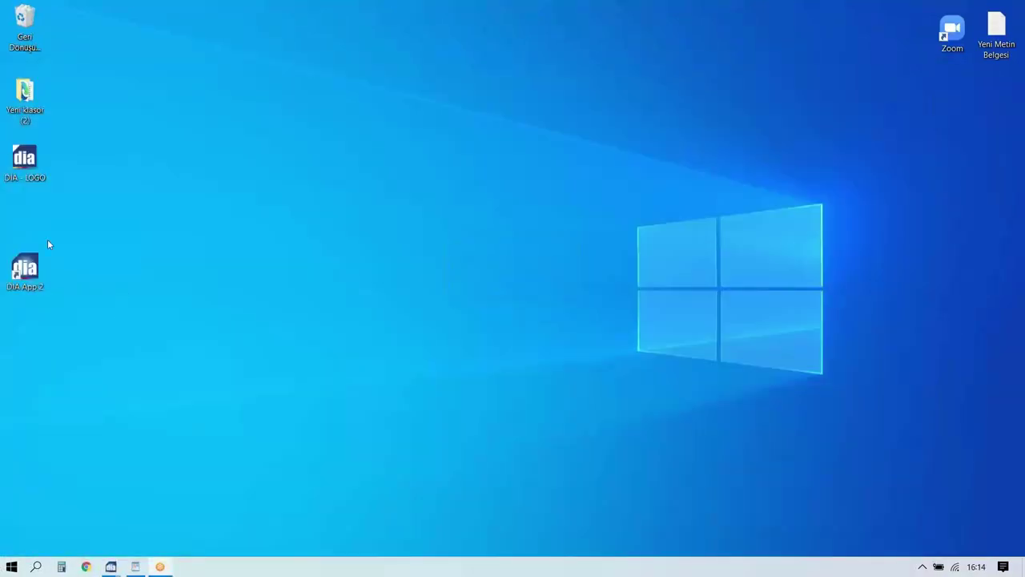
double_click(18, 269)
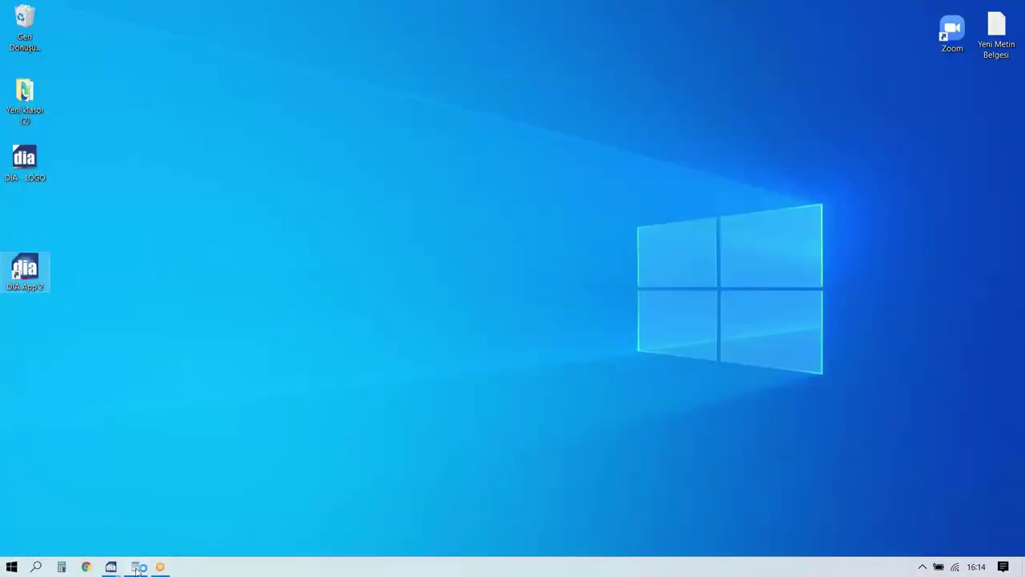
mouse_move(137, 569)
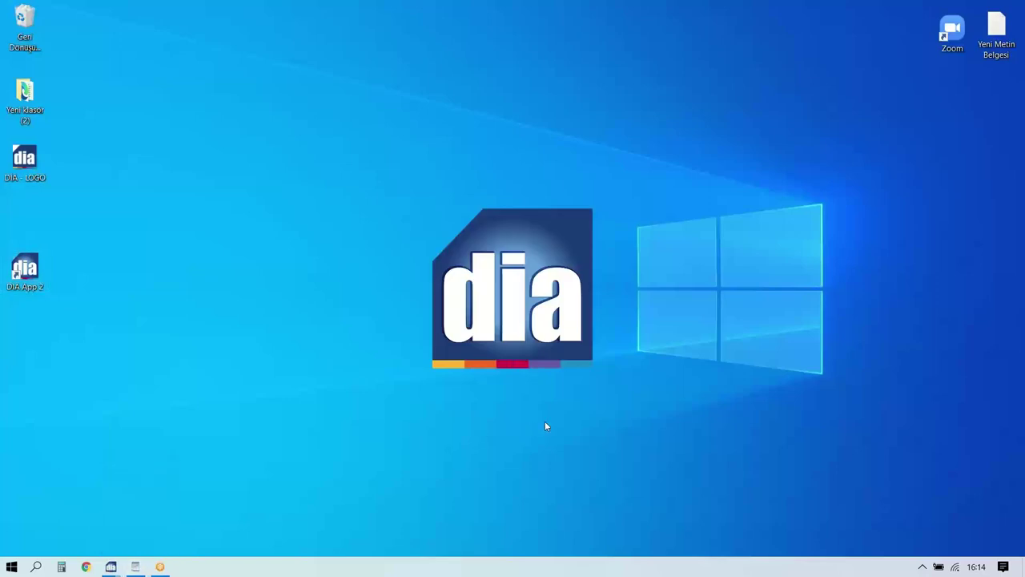
Log in as operator using the password from the WordPad note, then maximize the window.
click(546, 194)
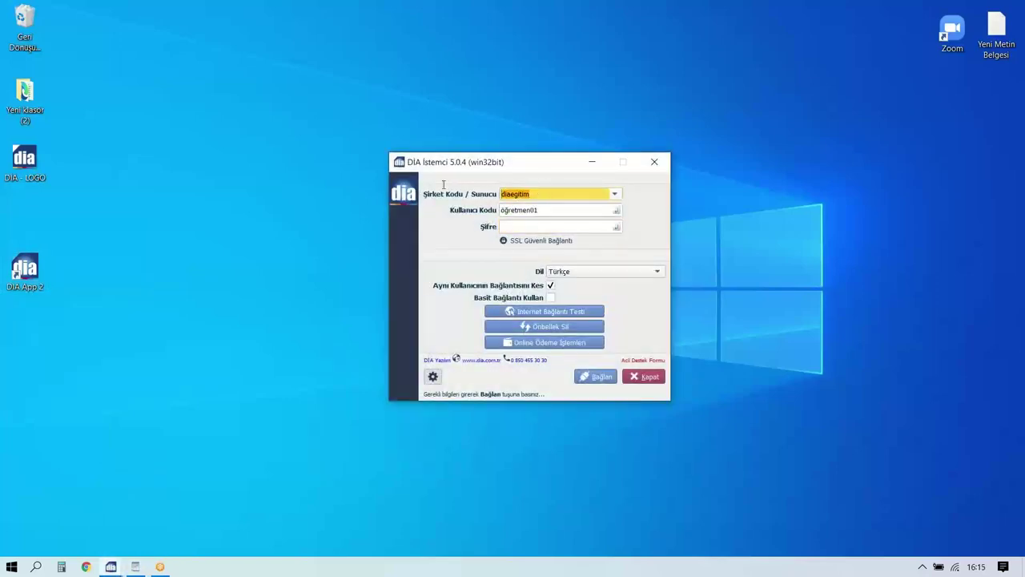
key(Tab)
text(opera)
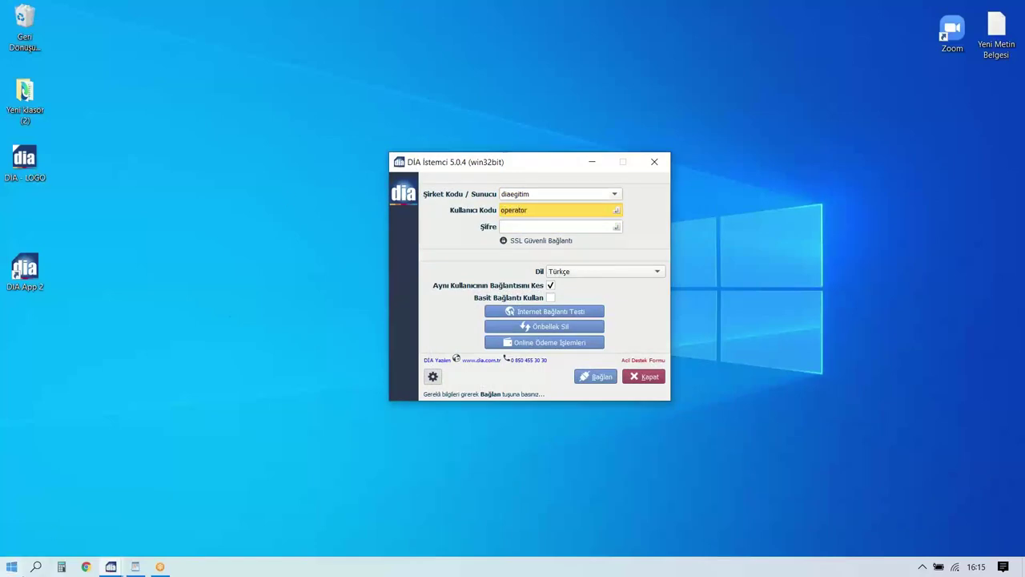
click(137, 566)
click(179, 310)
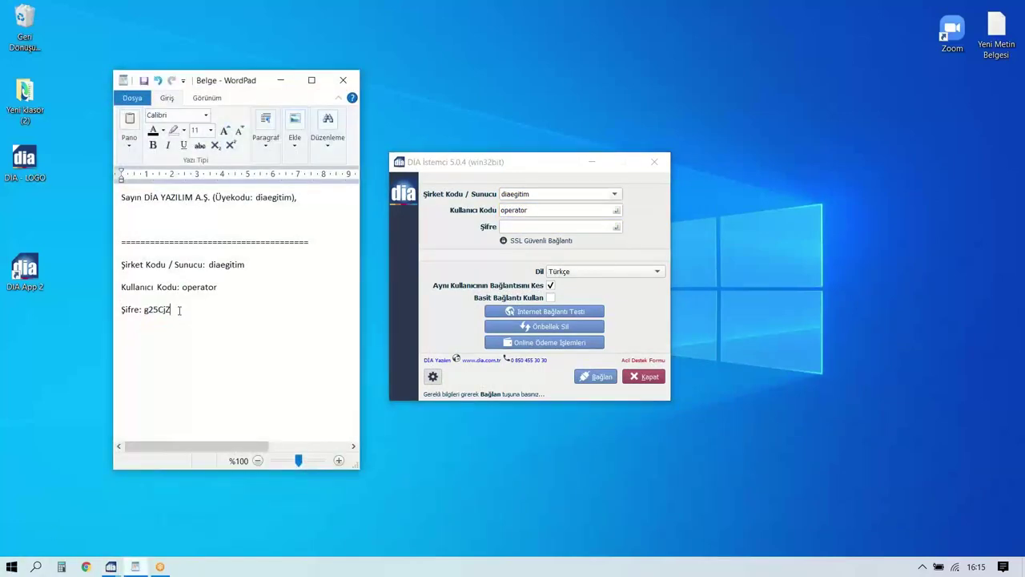
double_click(157, 311)
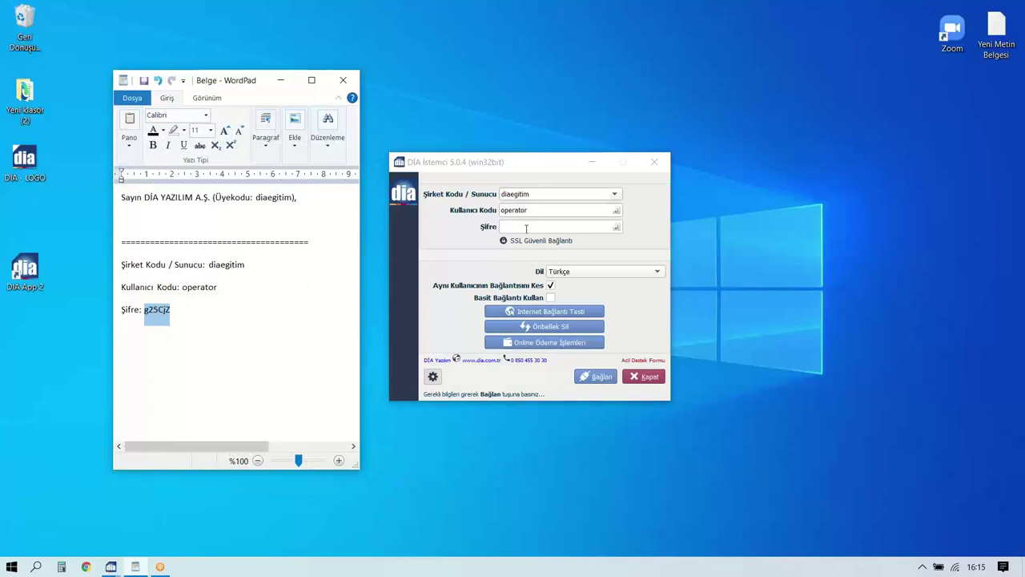
click(529, 227)
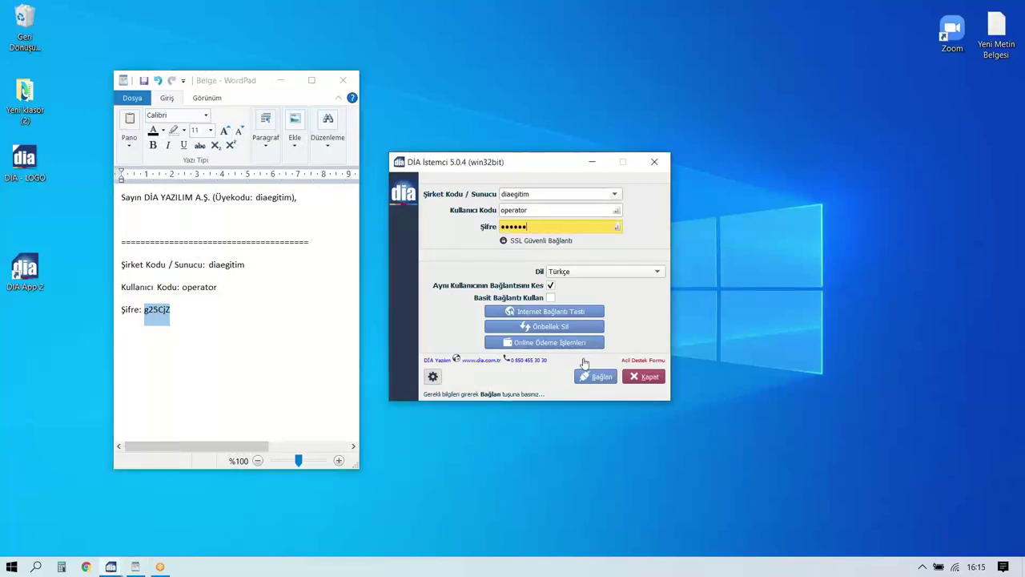
click(595, 381)
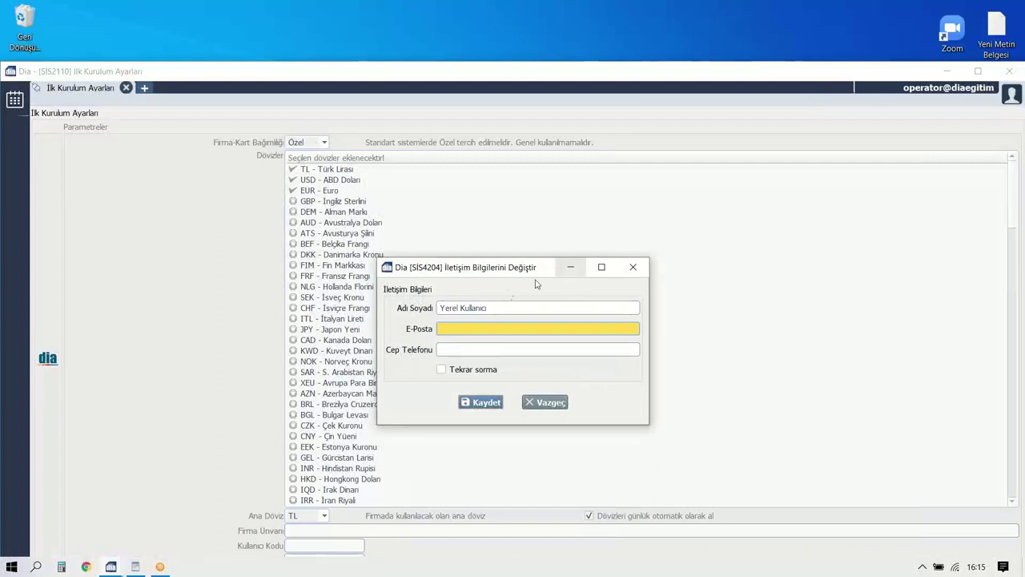
click(633, 267)
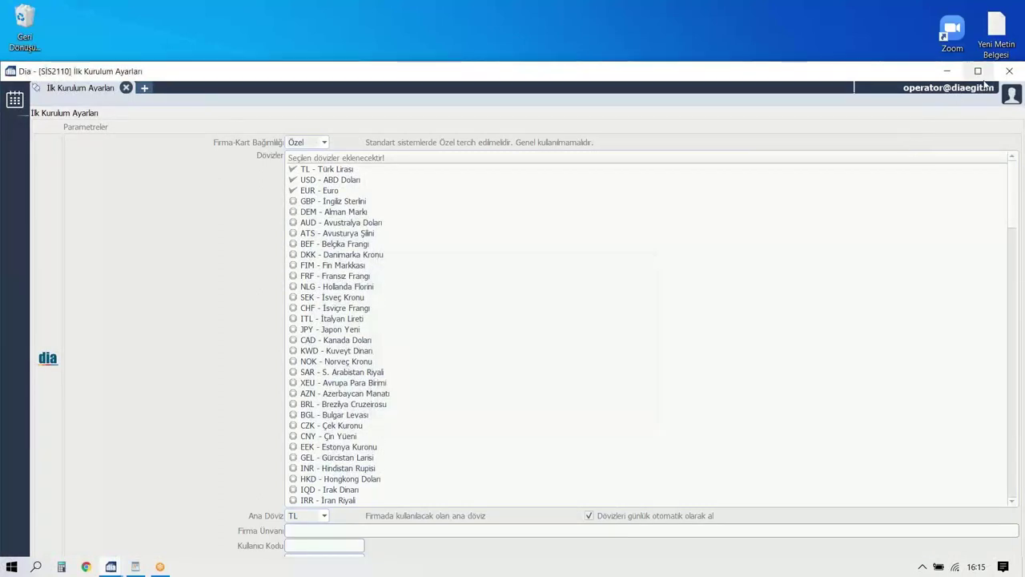
click(978, 70)
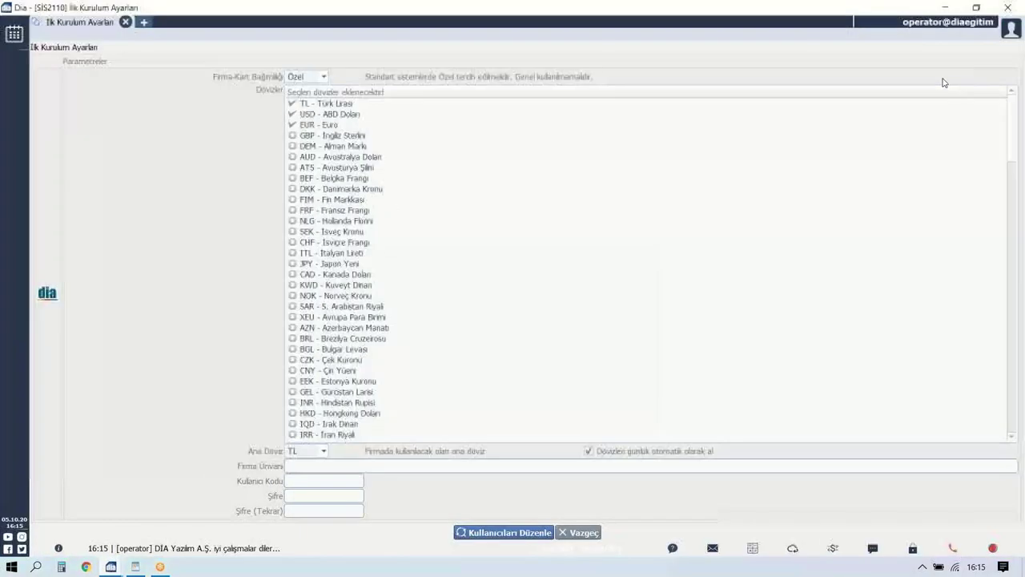
Open öğretmen01 for editing, enter a new password, and hit a licence-limit error on saving.
click(495, 534)
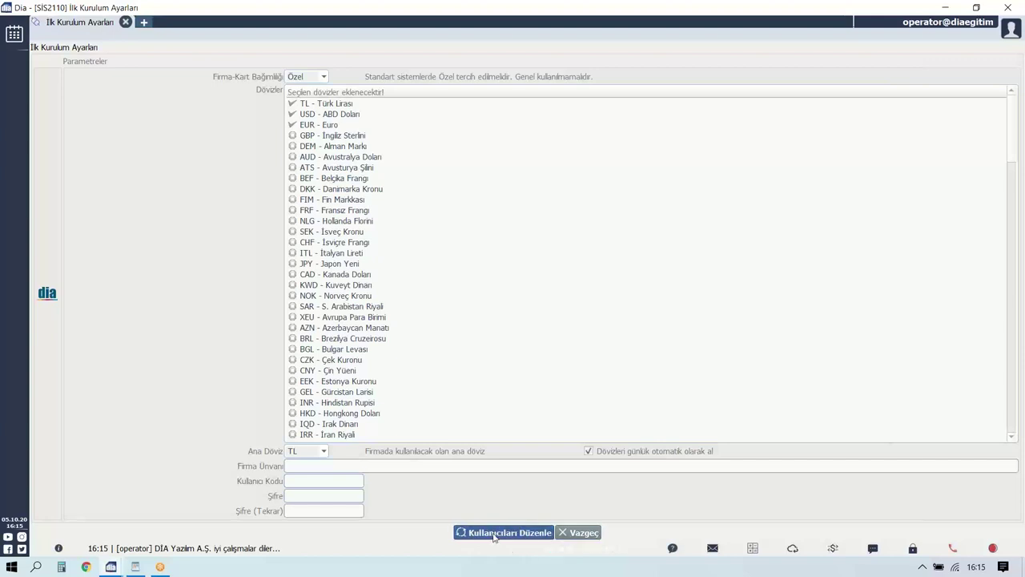
click(116, 400)
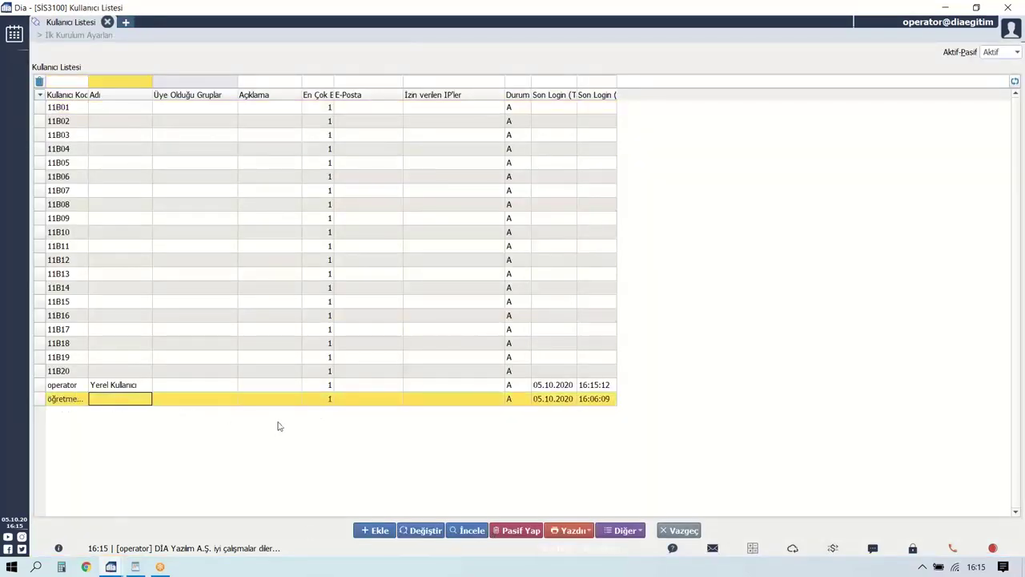
click(421, 533)
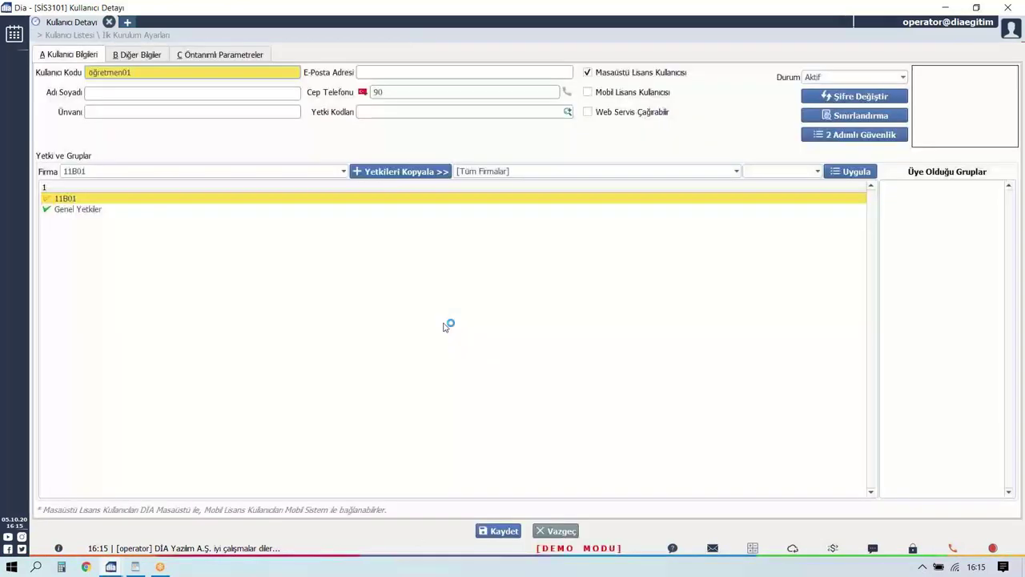
click(842, 98)
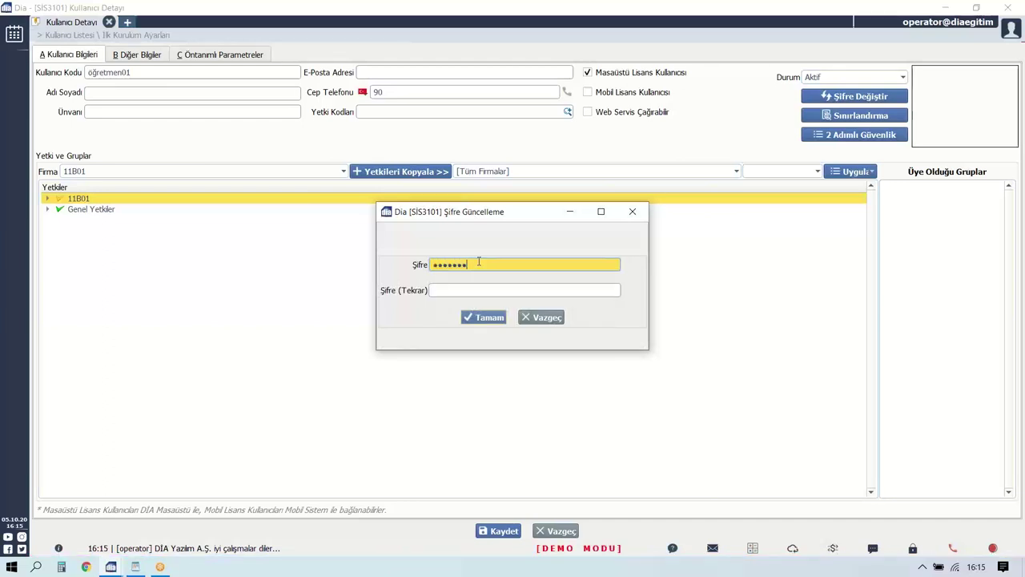
key(Tab)
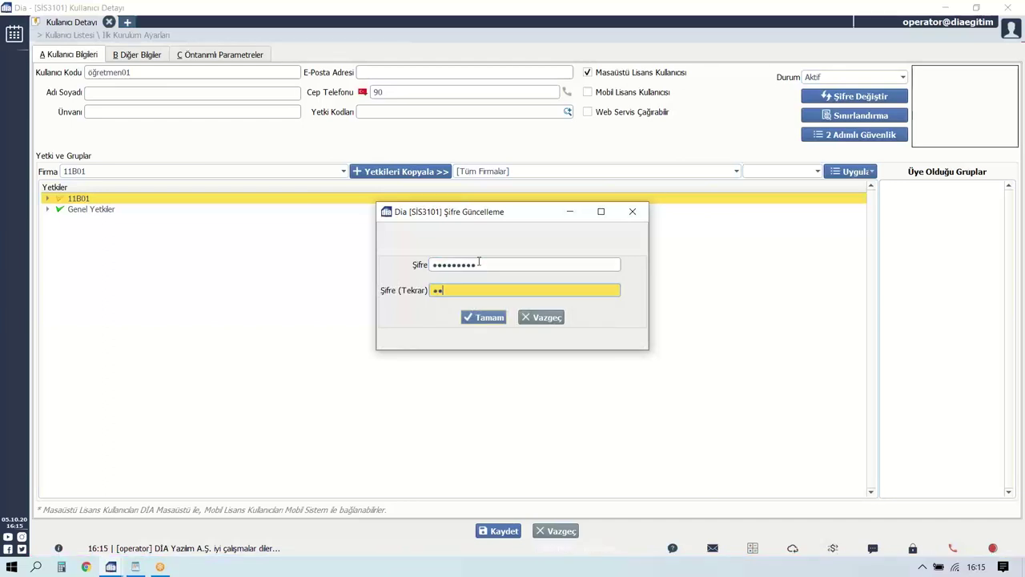
text(••••••••)
click(477, 316)
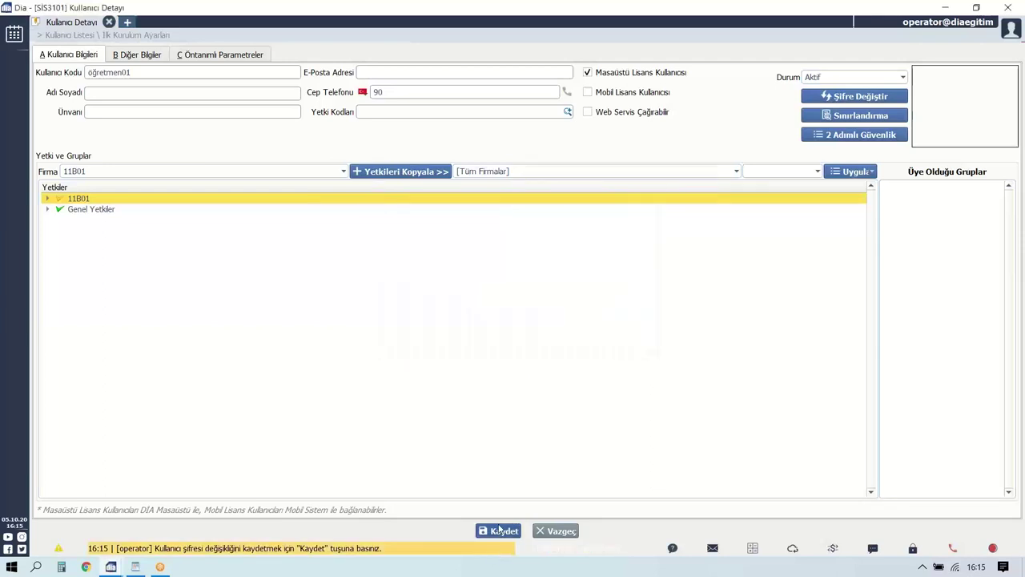
click(500, 530)
click(613, 336)
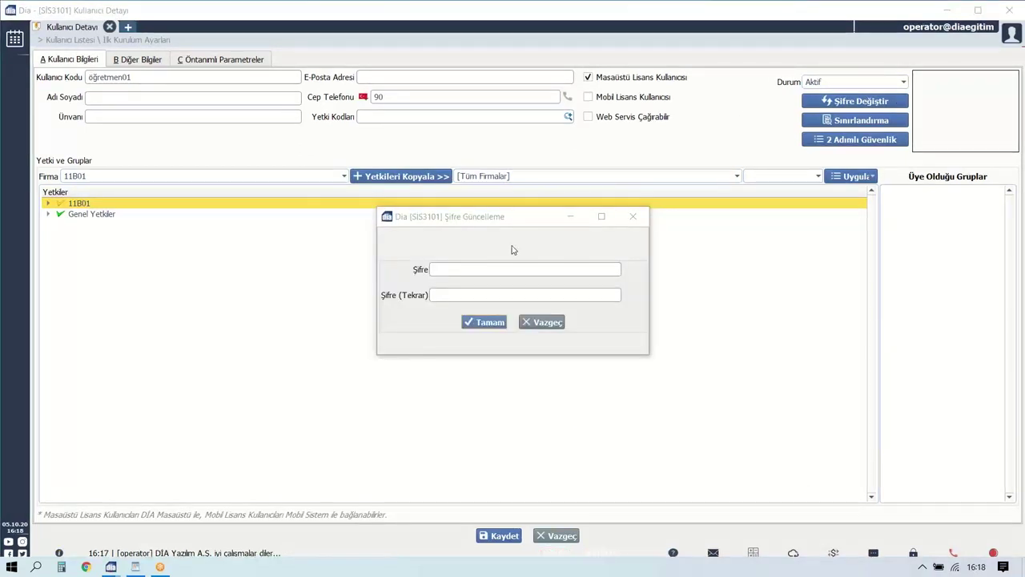
click(458, 266)
text(12)
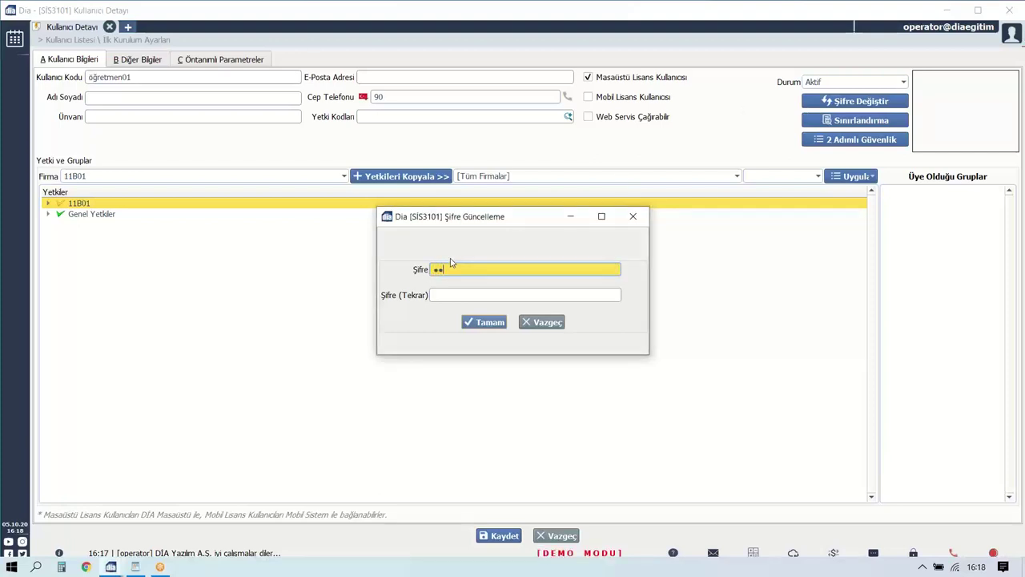
text(3456)
key(Tab)
text(12345)
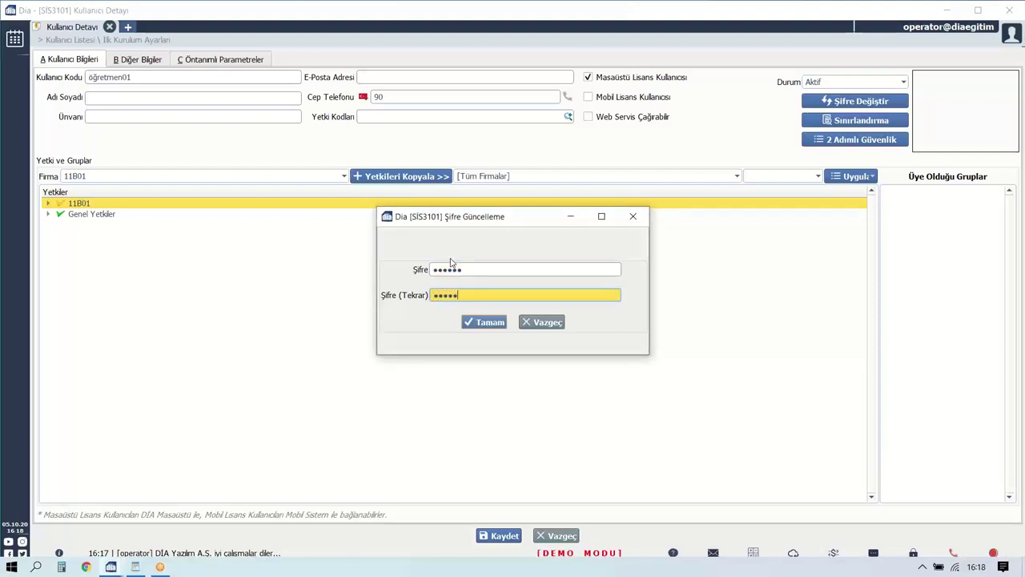
text(6)
click(475, 322)
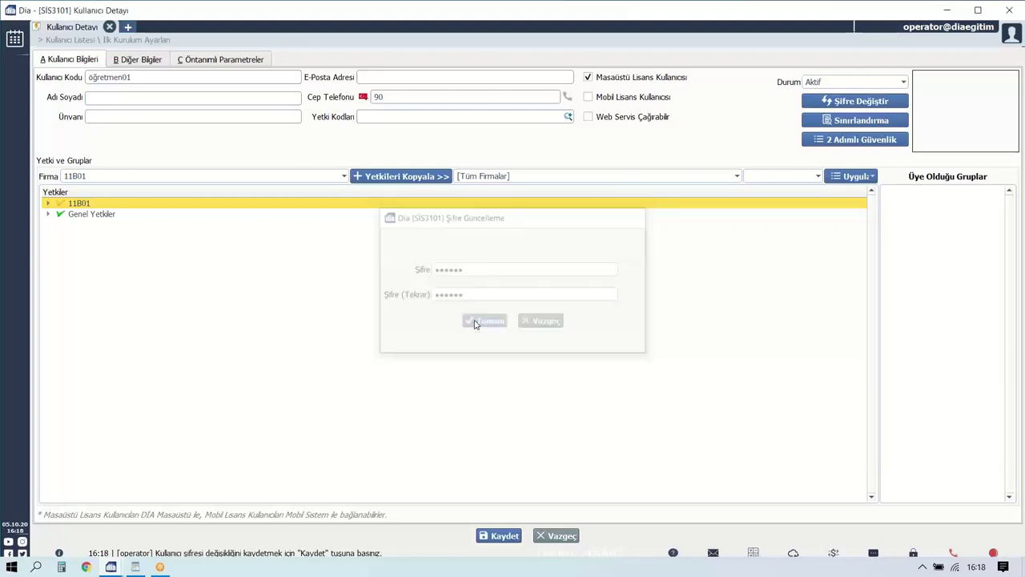
click(493, 536)
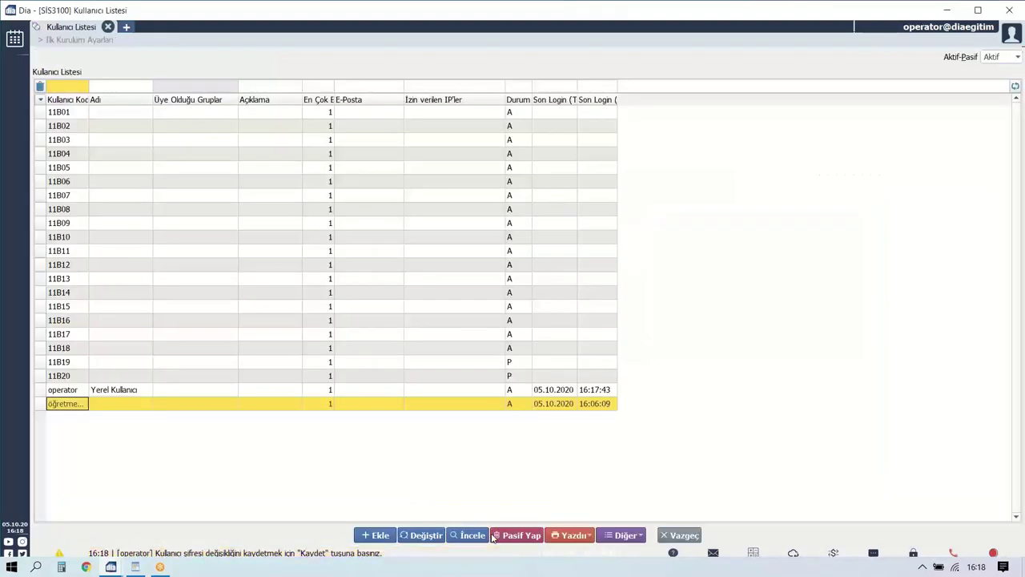
Shrink the DİA window, then maximize it again.
drag(230, 12, 188, 128)
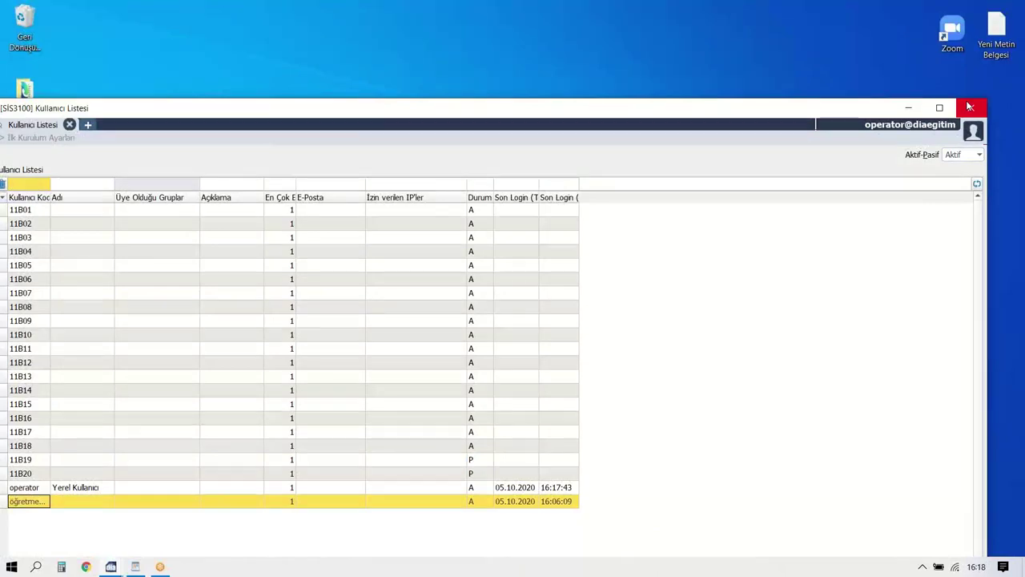
double_click(705, 112)
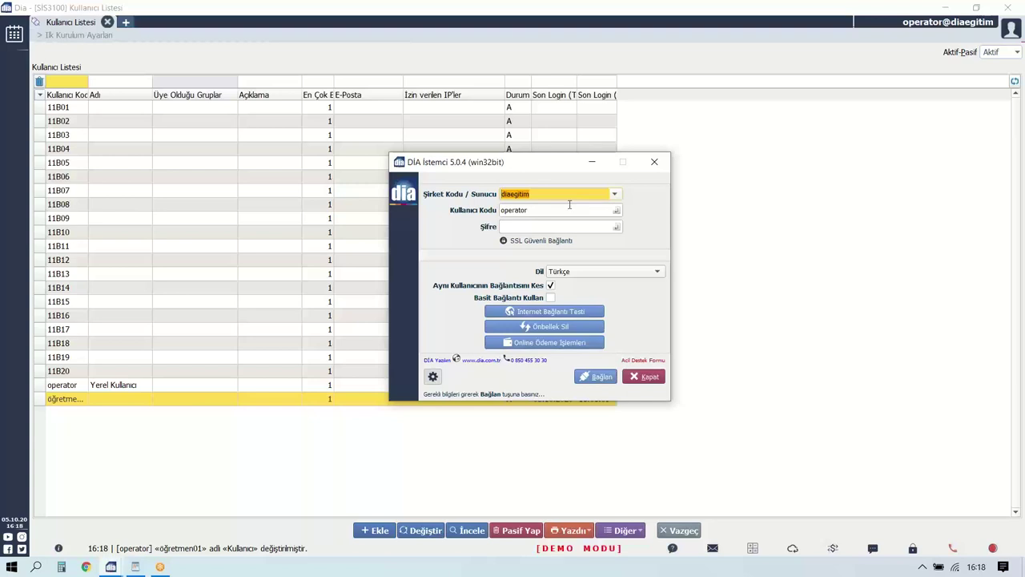
Sign in as öğretmen01 and enter DİA YAZILIM MESL for the 01.01.2020–31.12.2020 period.
key(Tab)
text(öğretmen01)
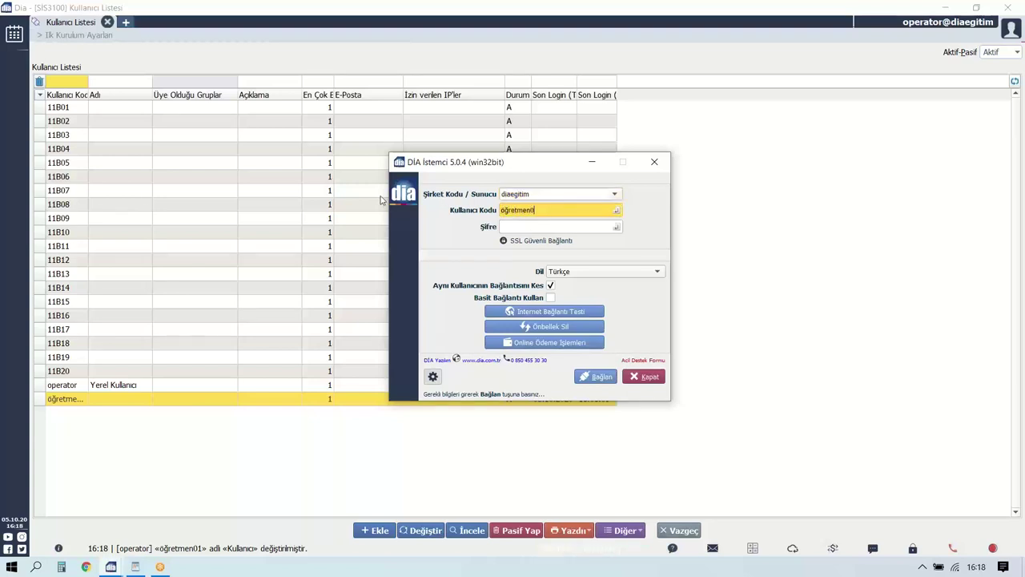
key(Tab)
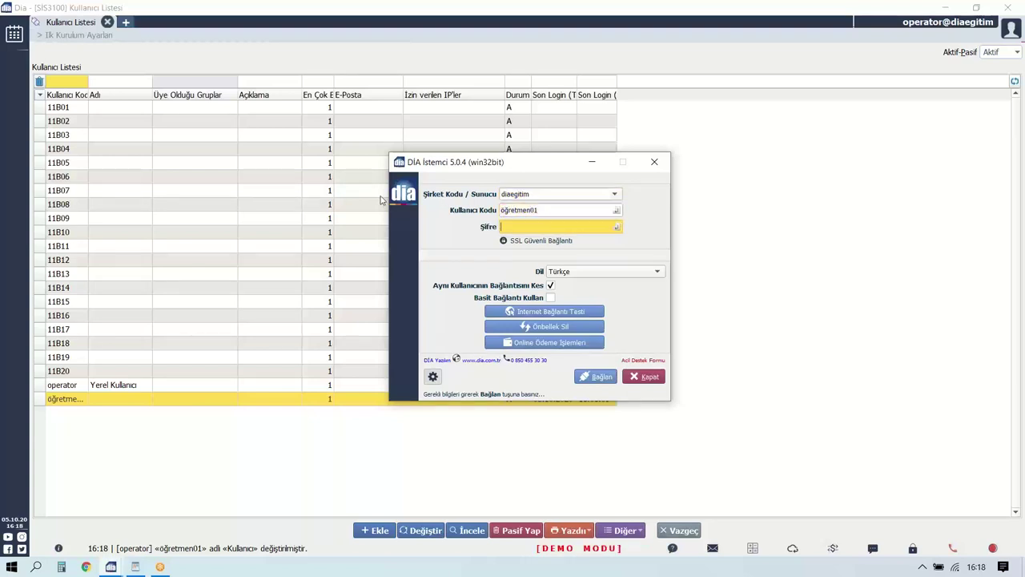
text(*****)
key(Return)
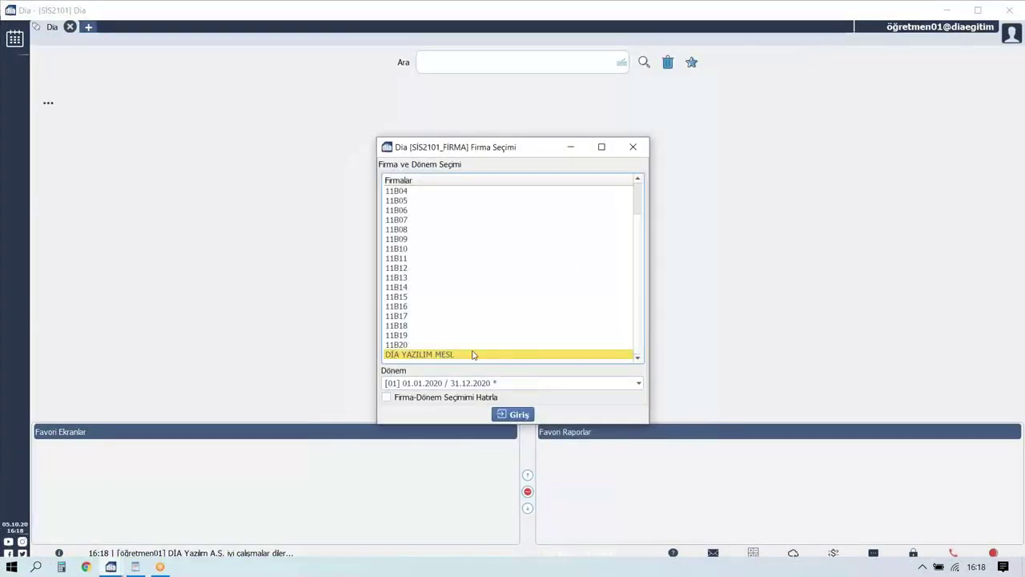
scroll(436, 232, up, 2)
scroll(432, 233, down, 3)
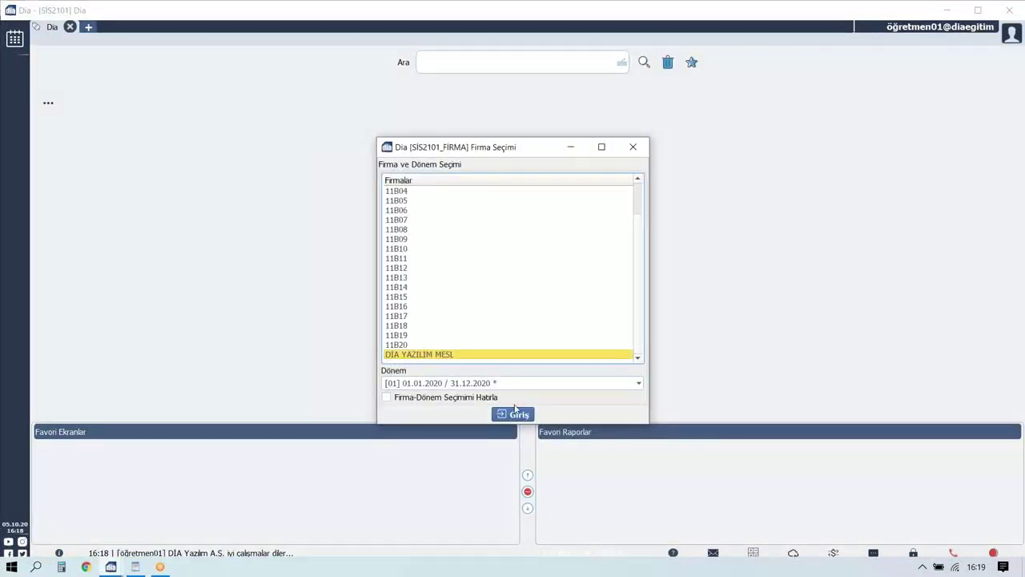
click(515, 413)
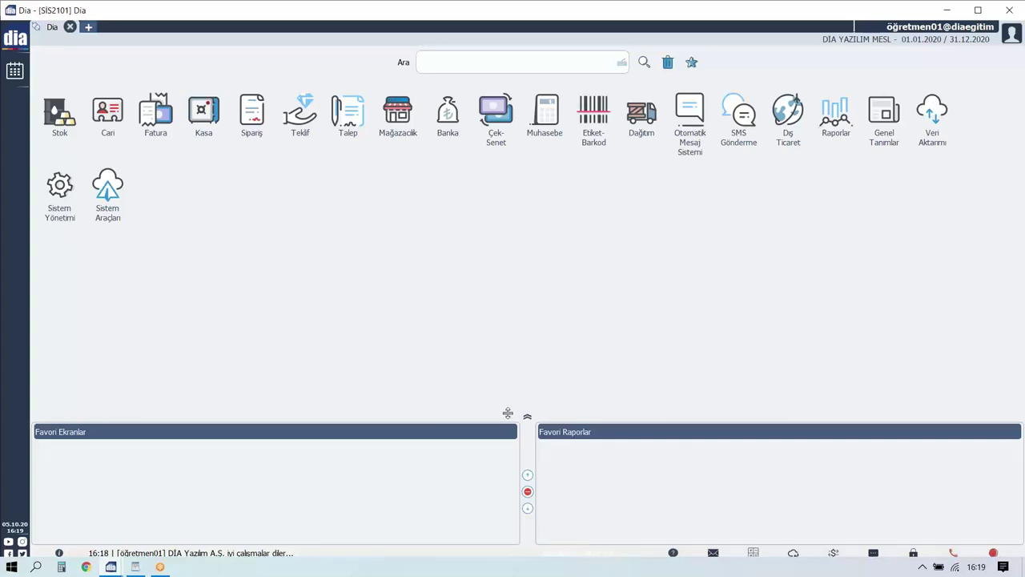
click(15, 36)
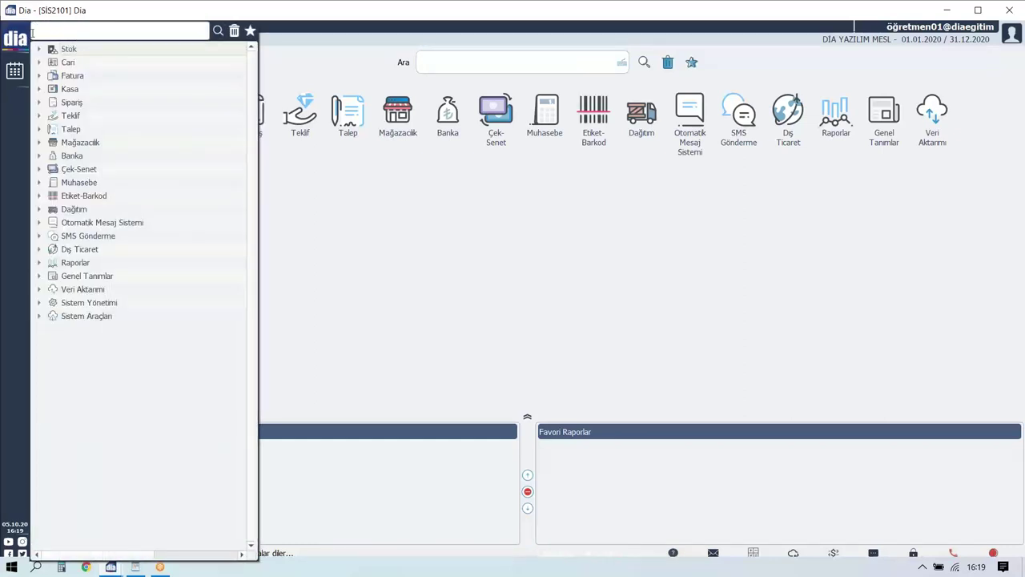
click(67, 29)
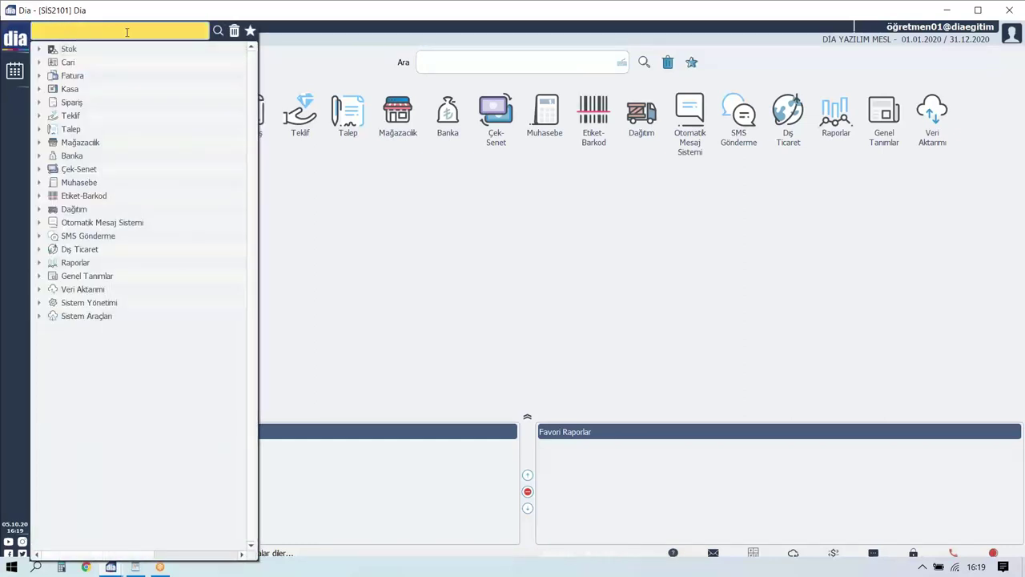
text(KULLA)
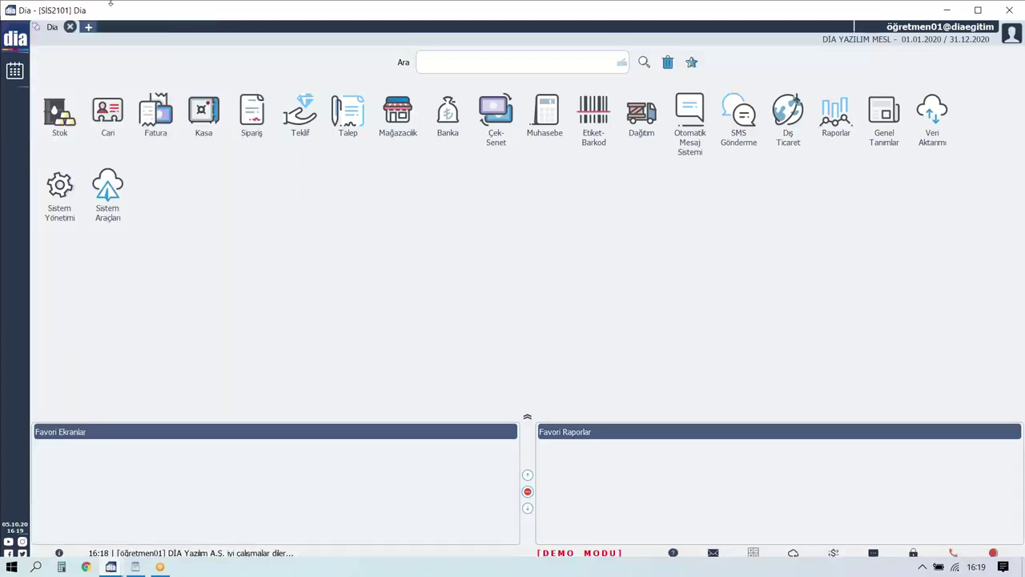
mouse_move(4, 24)
key(ctrl+a)
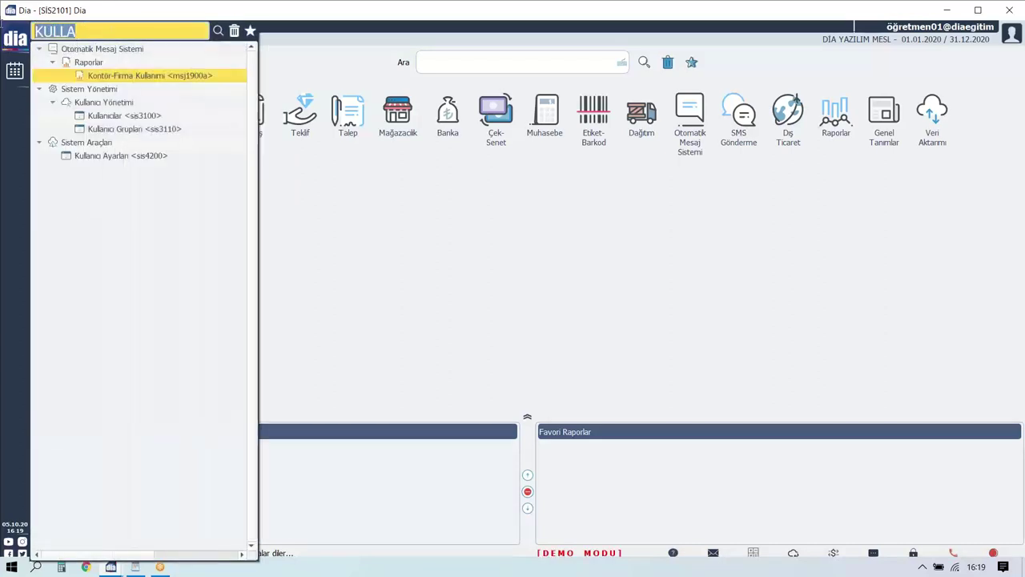
text(STOK)
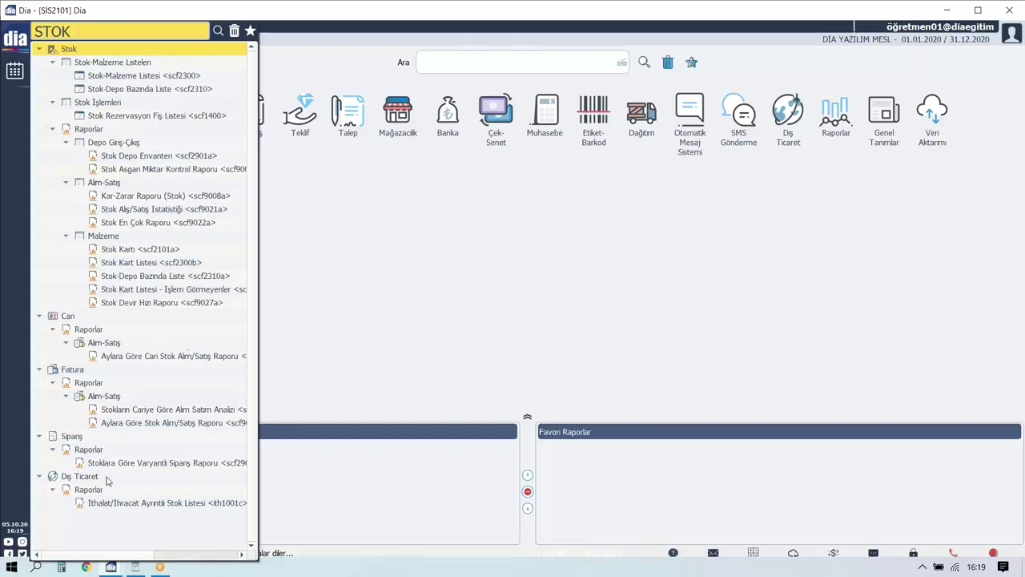
click(162, 77)
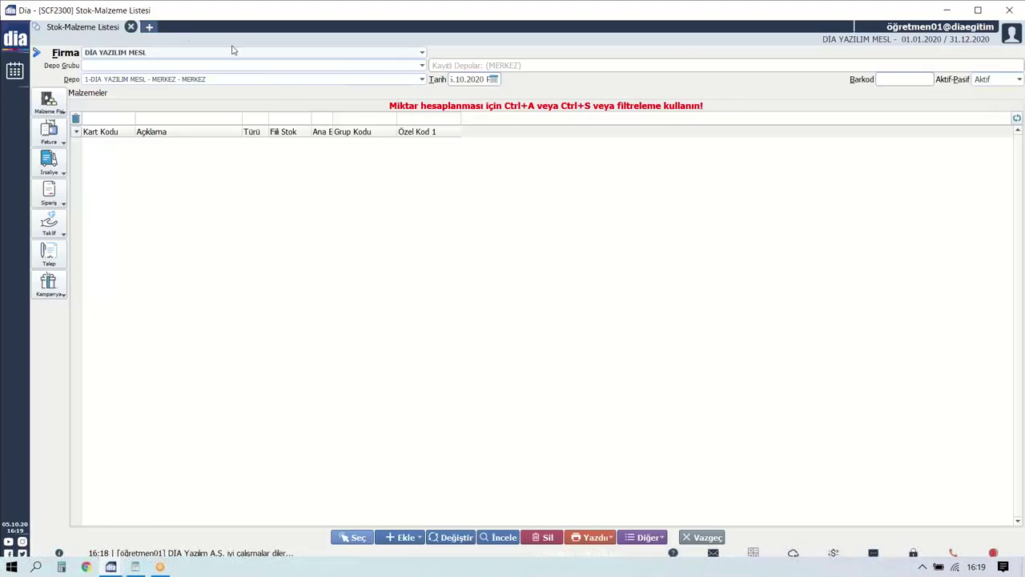
click(150, 27)
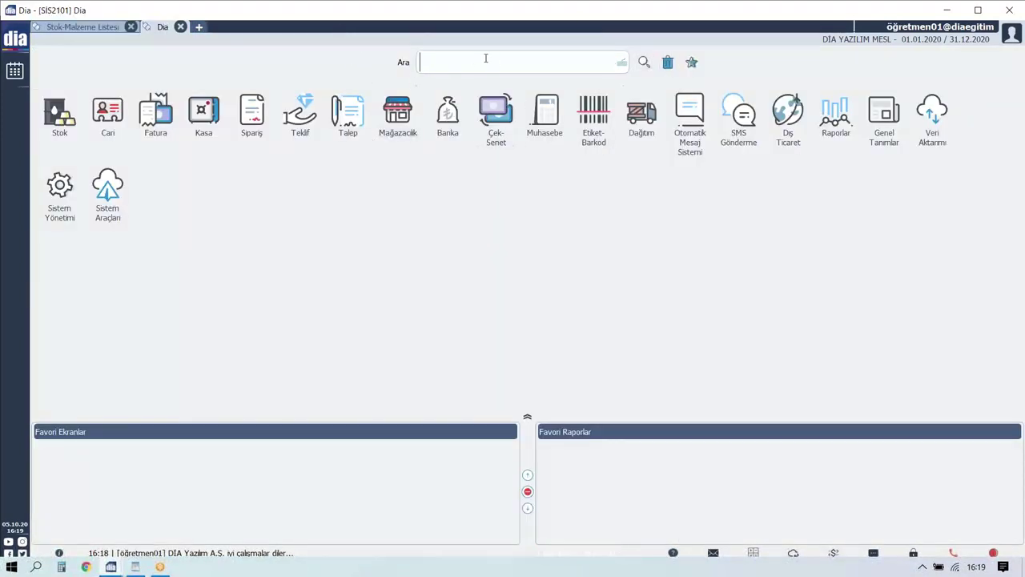
text(stok mal)
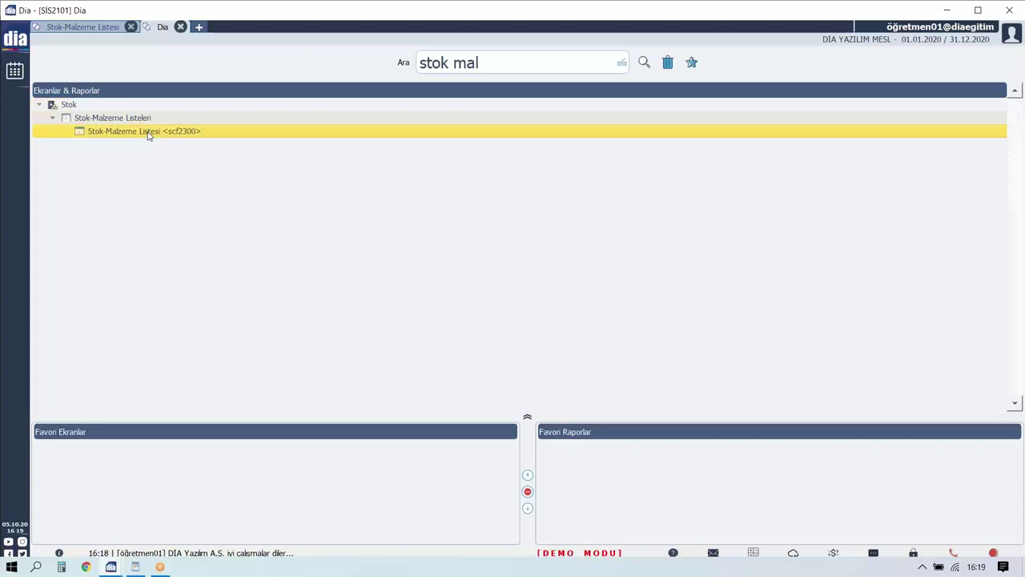
double_click(148, 131)
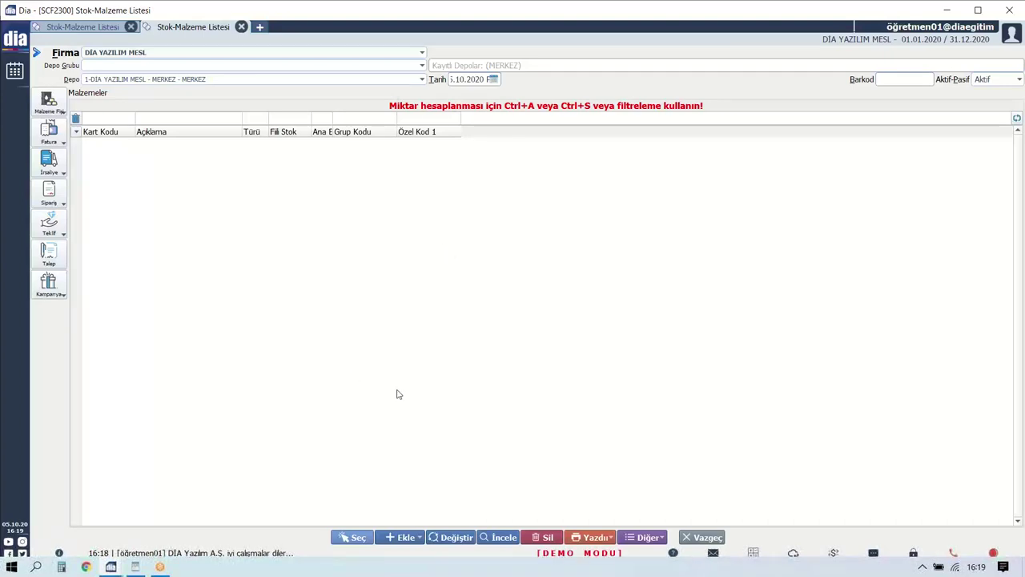
click(242, 26)
click(131, 26)
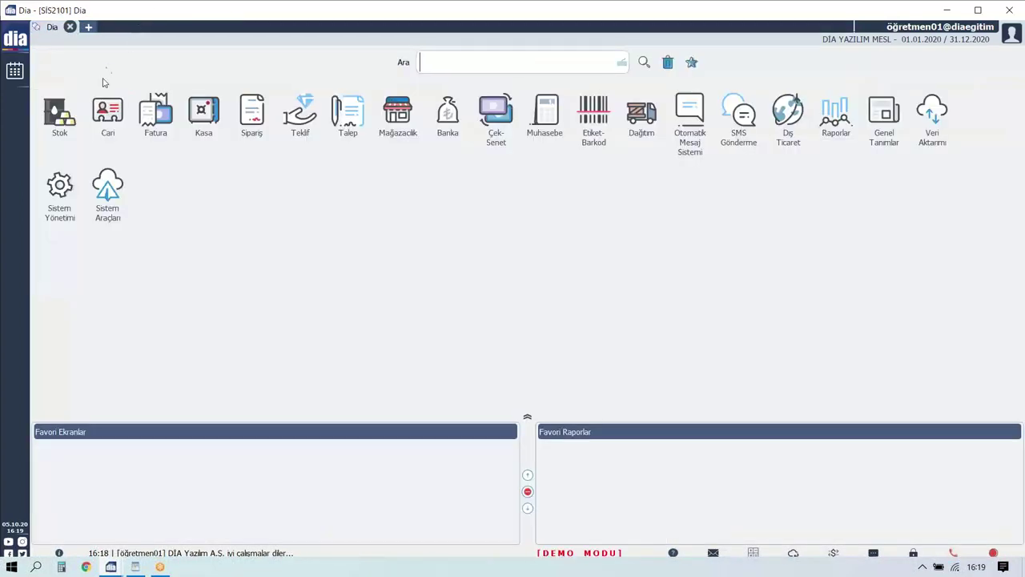
click(60, 111)
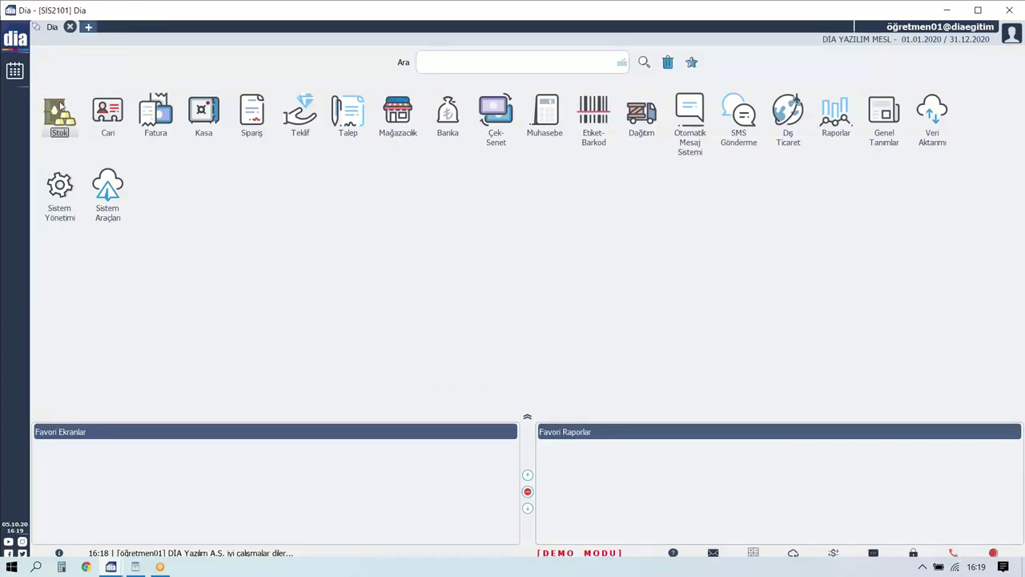
click(125, 115)
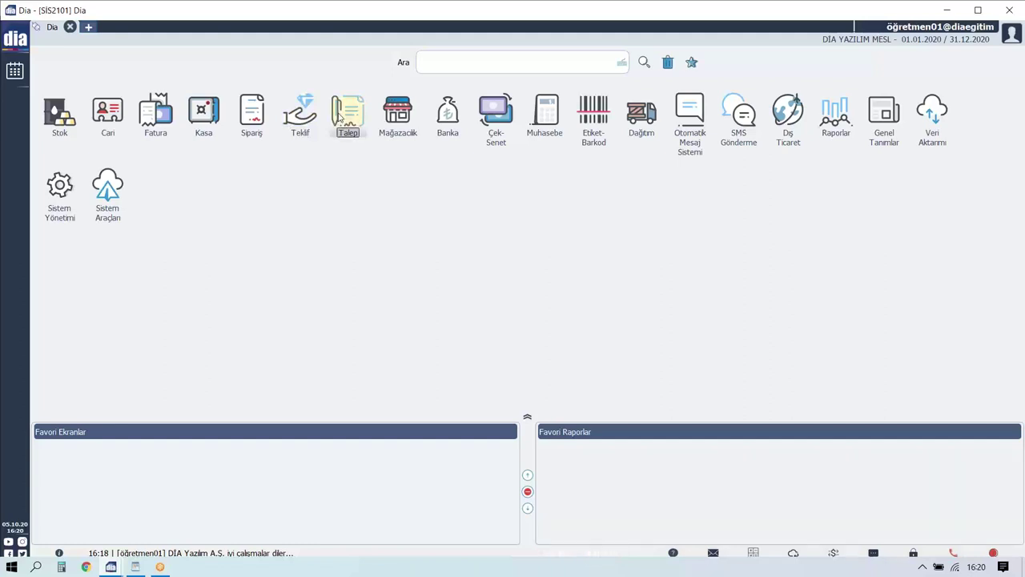
click(340, 118)
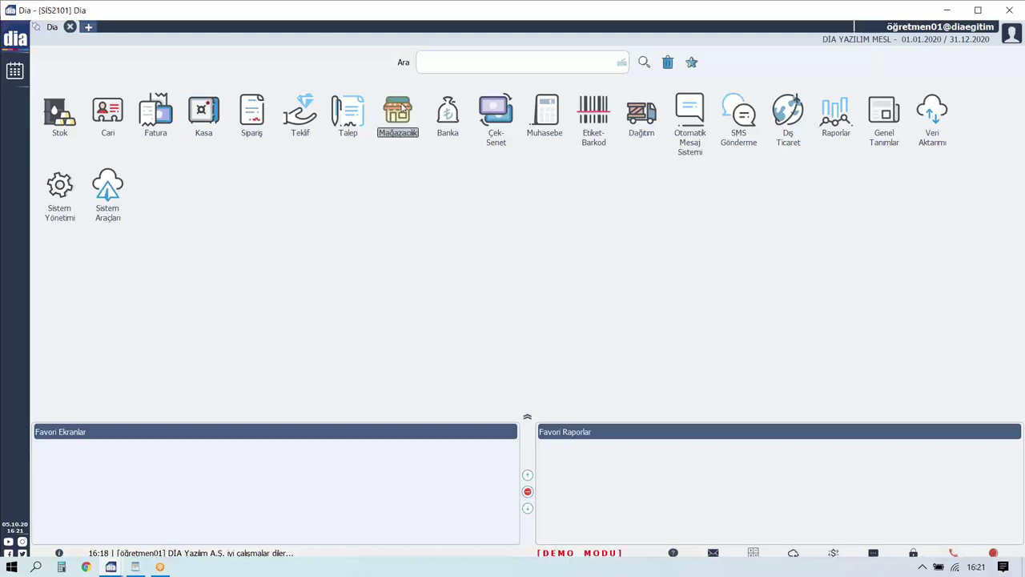
click(401, 108)
click(59, 109)
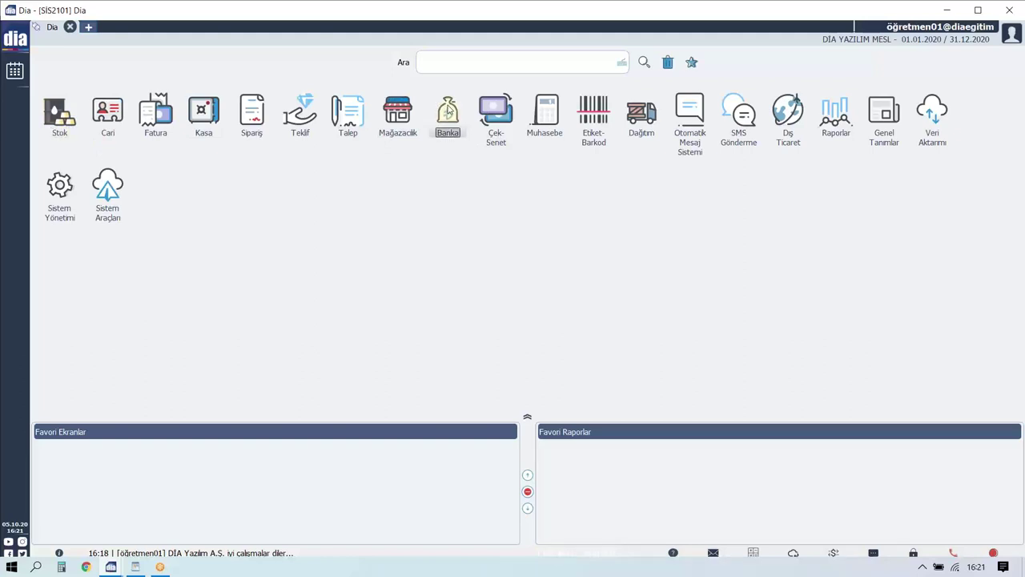
click(448, 110)
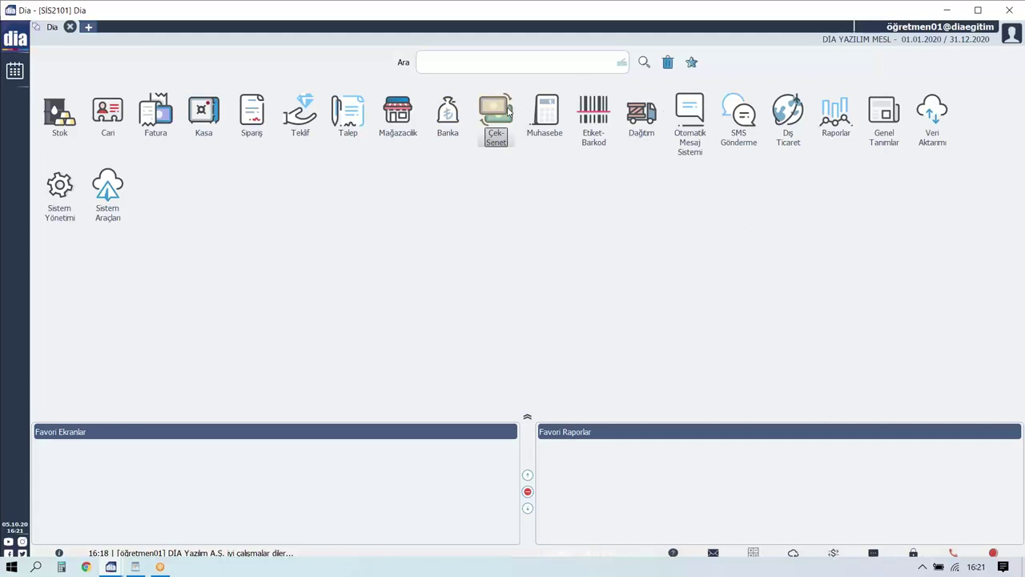
click(508, 111)
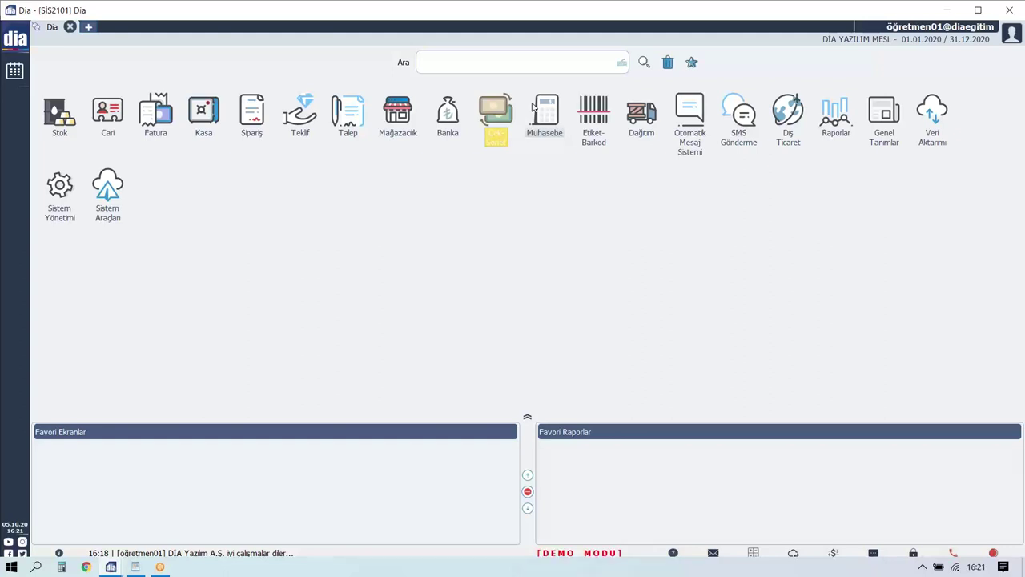
click(545, 107)
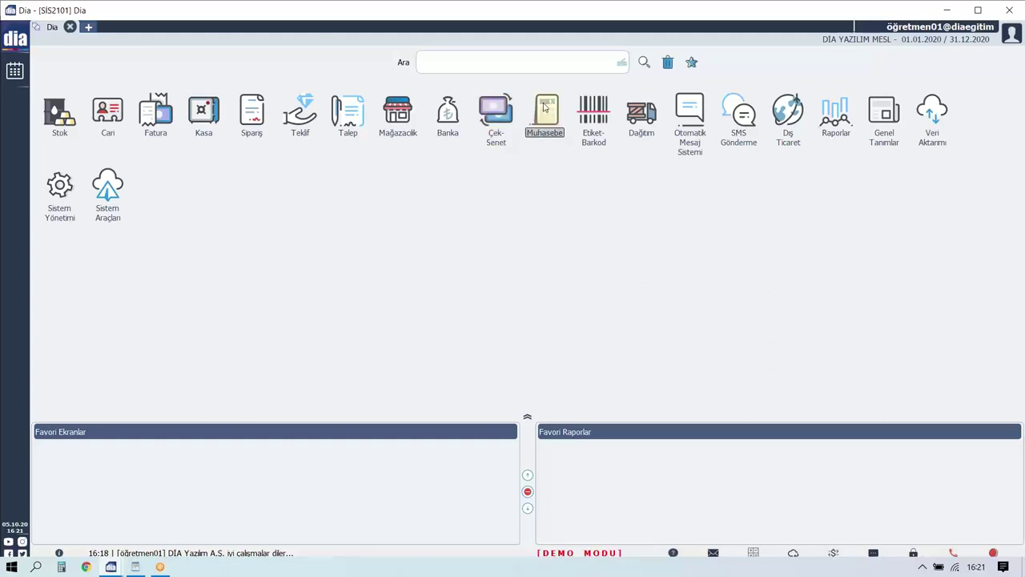
Open Muhasebe, view the empty Muhasebe Fişleri list's Ekle options, then close it.
double_click(545, 106)
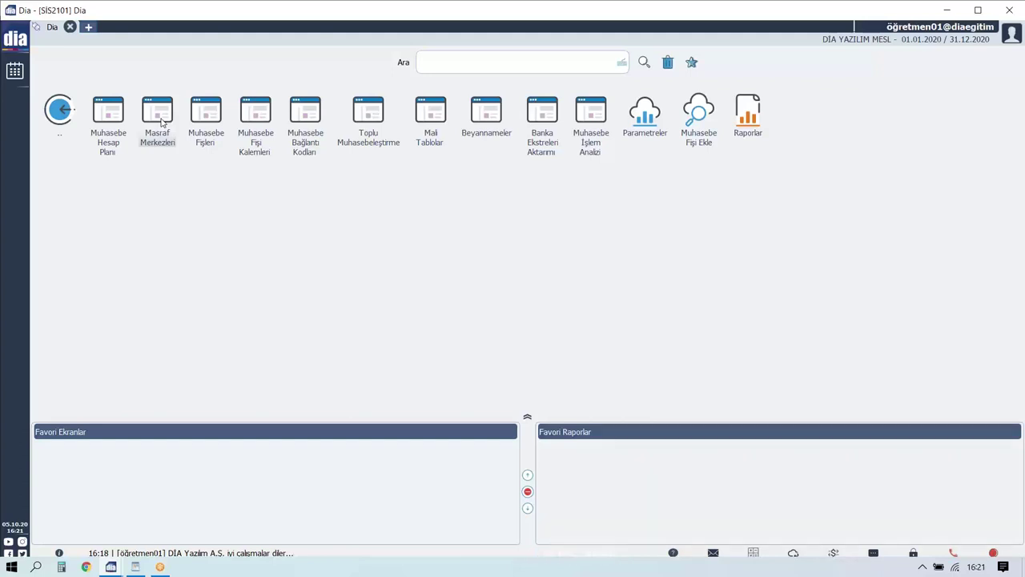
click(203, 118)
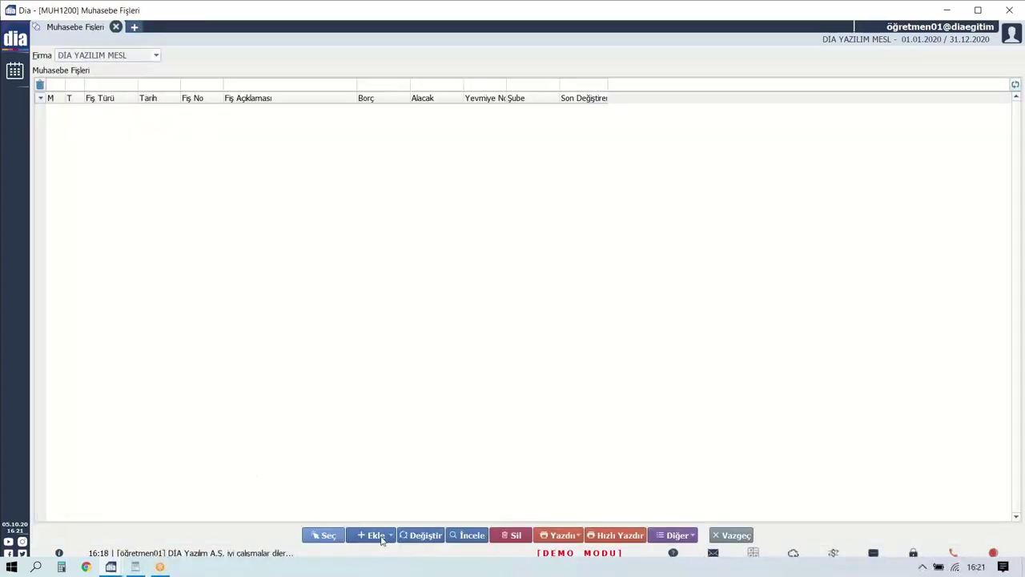
click(380, 536)
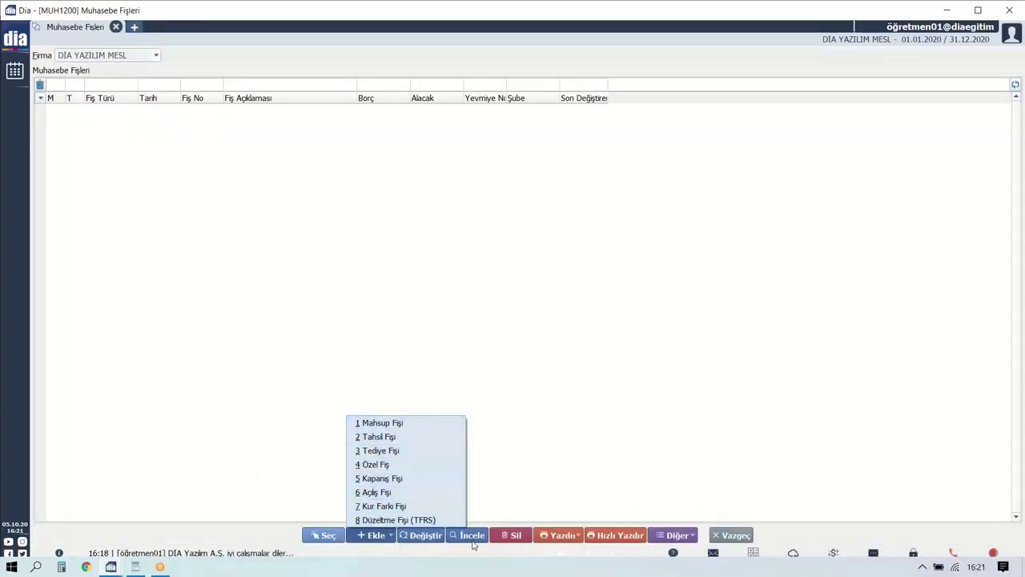
click(732, 535)
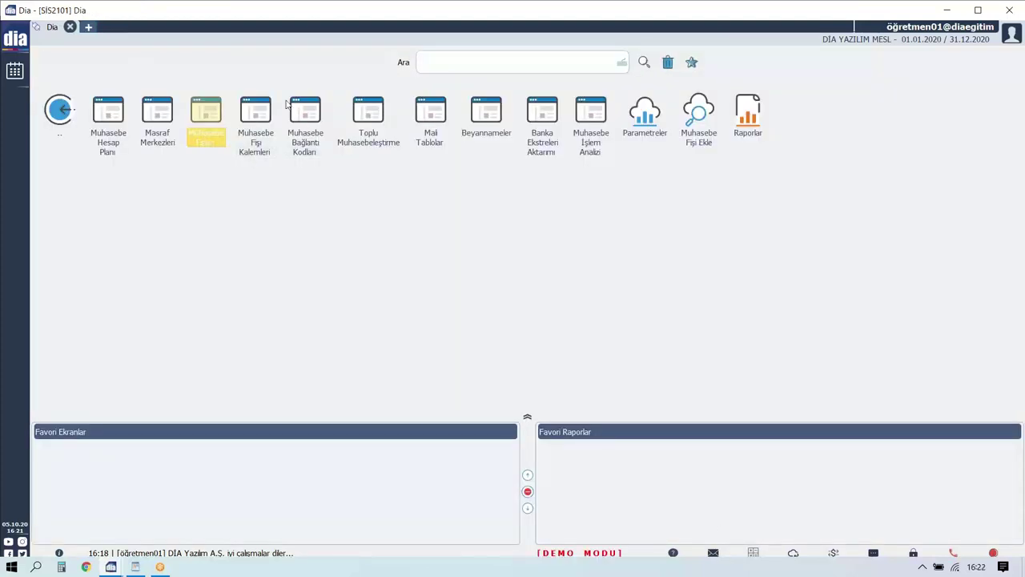
Browse Muhasebe Bağlantı Kodları and Mali Tablolar with their add options, closing each.
click(306, 116)
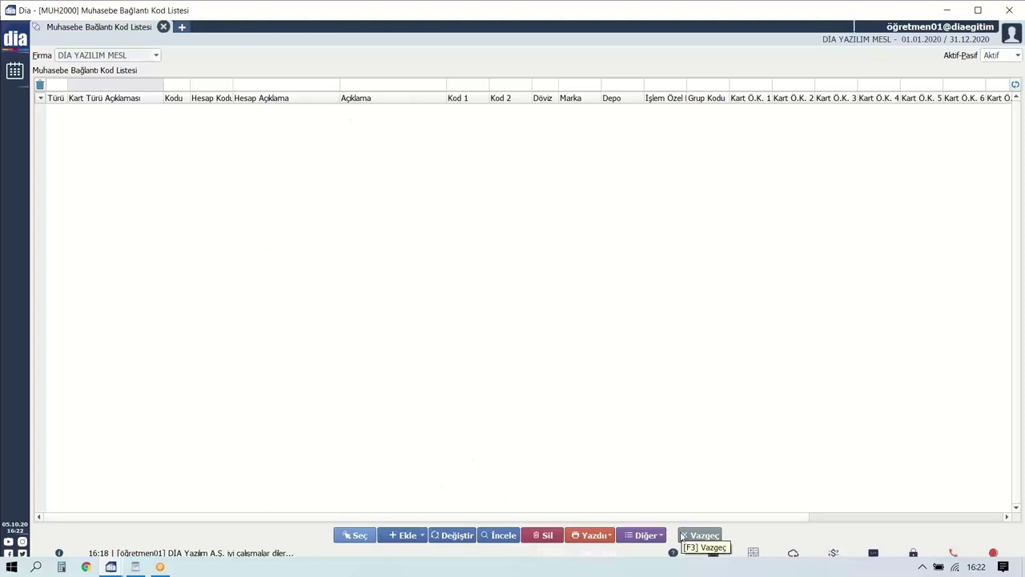
click(700, 535)
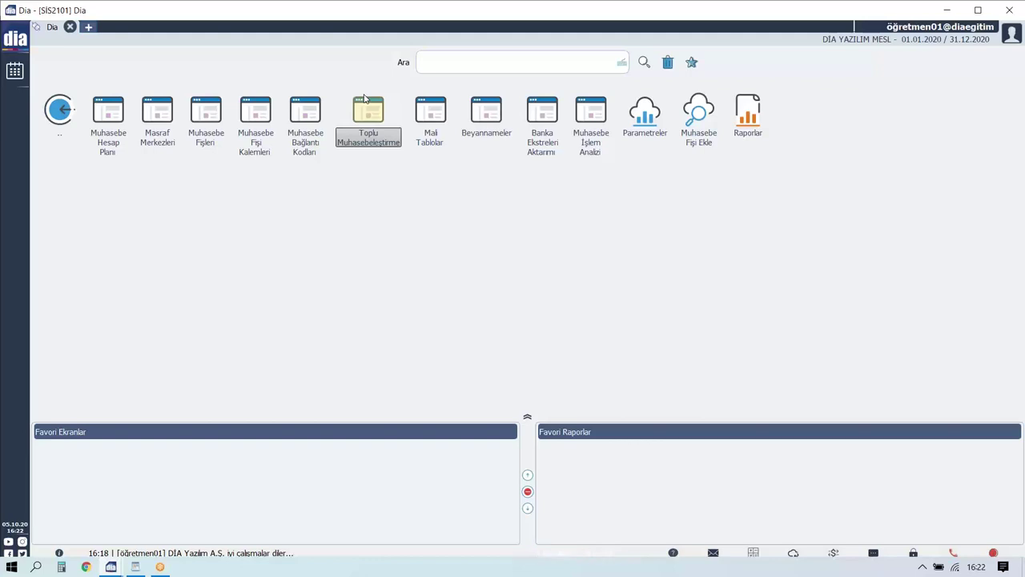
click(369, 97)
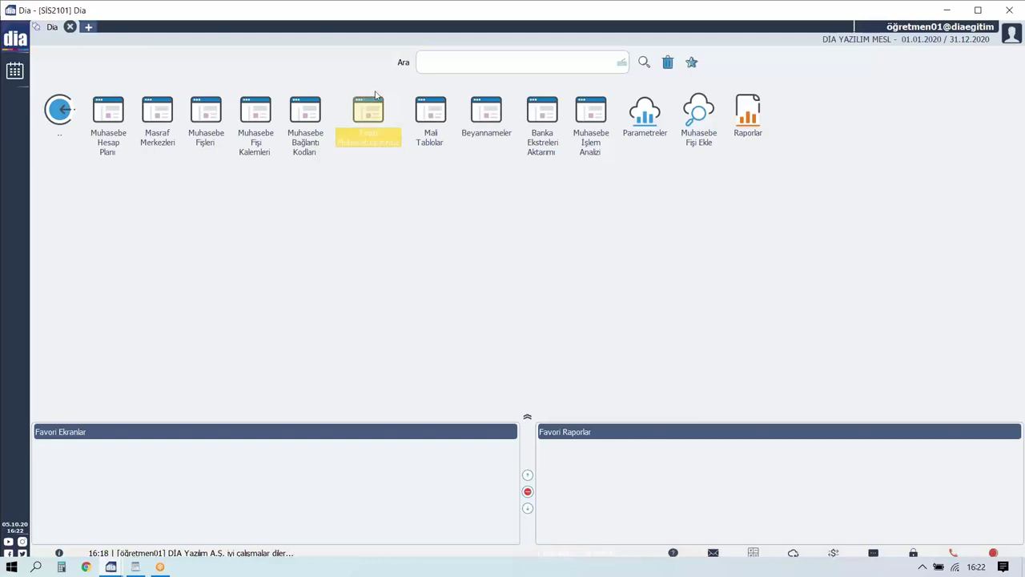
click(423, 104)
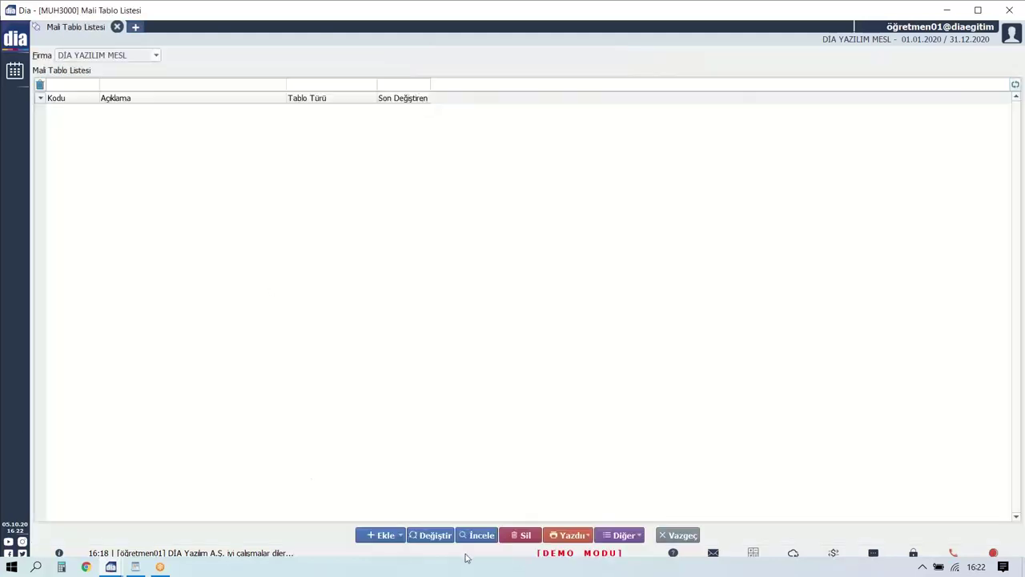
click(390, 536)
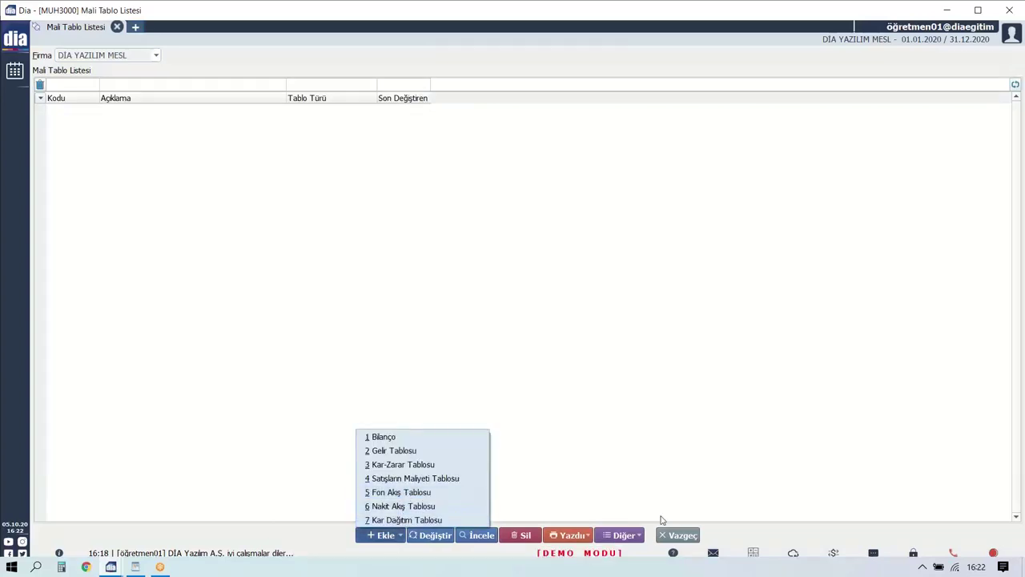
click(683, 535)
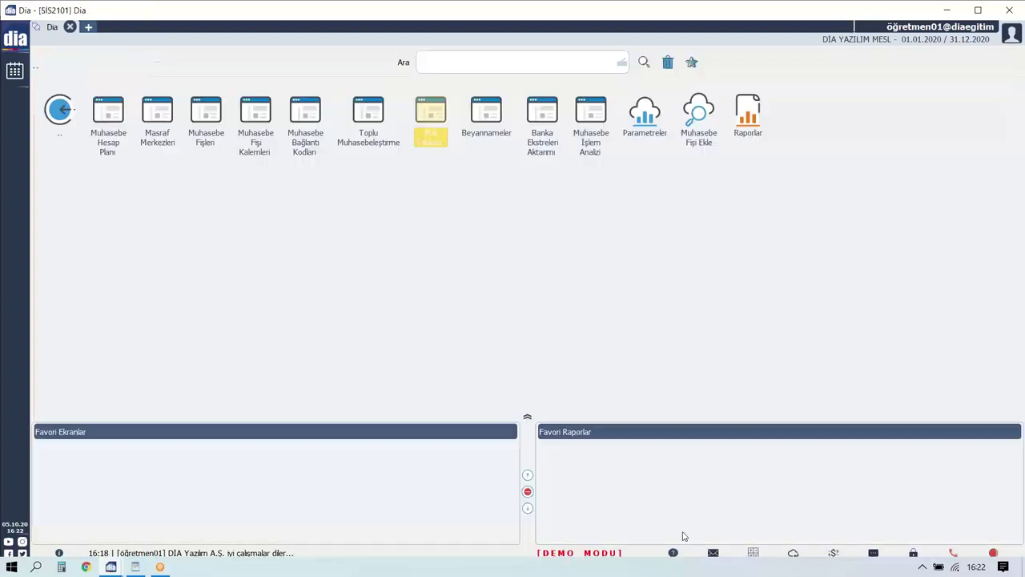
Browse Beyannameler, Banka Ekstreleri Aktarımı and the İşlem Analizi screen, closing each.
click(476, 127)
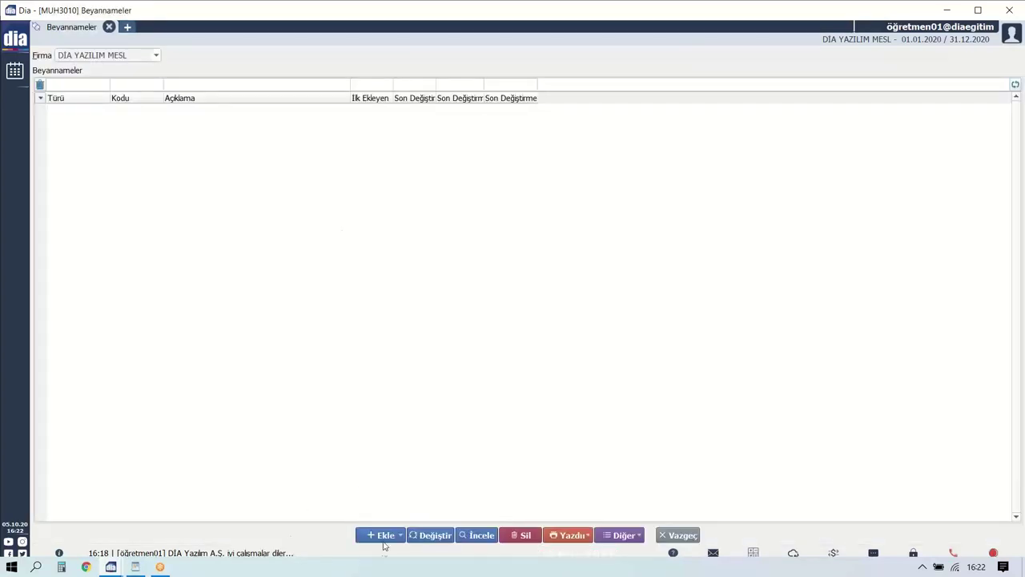
click(383, 536)
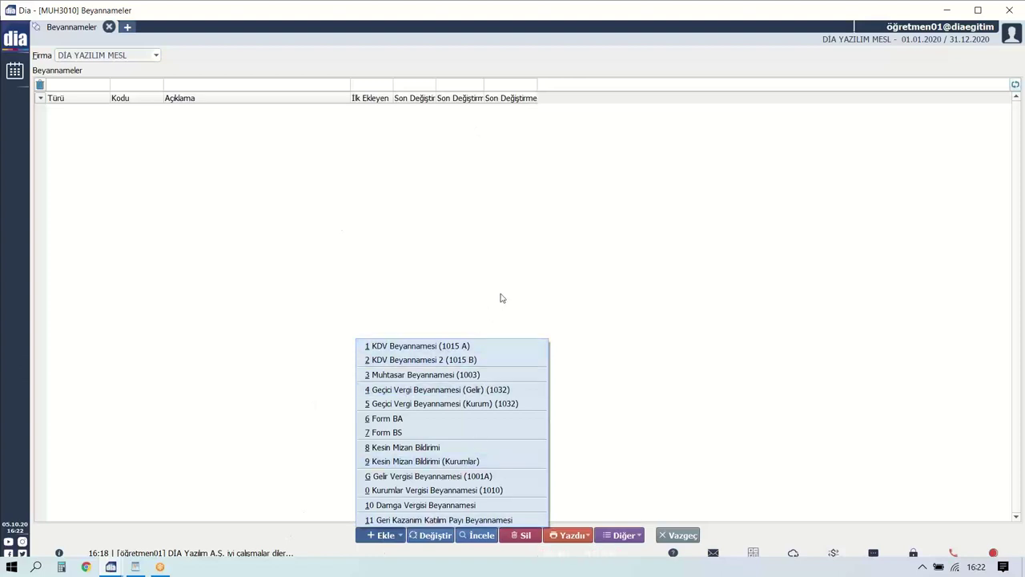
click(694, 534)
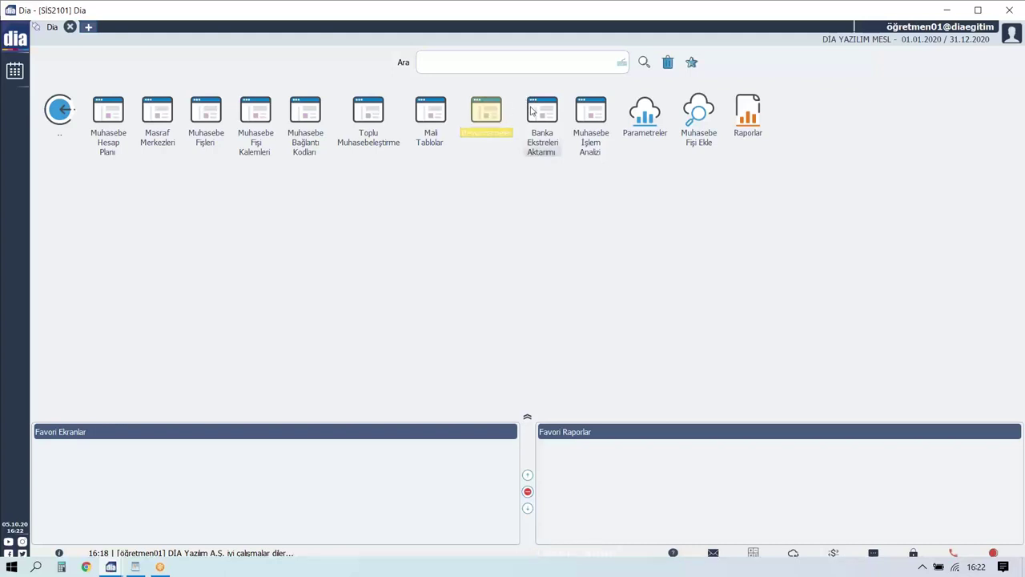
click(537, 112)
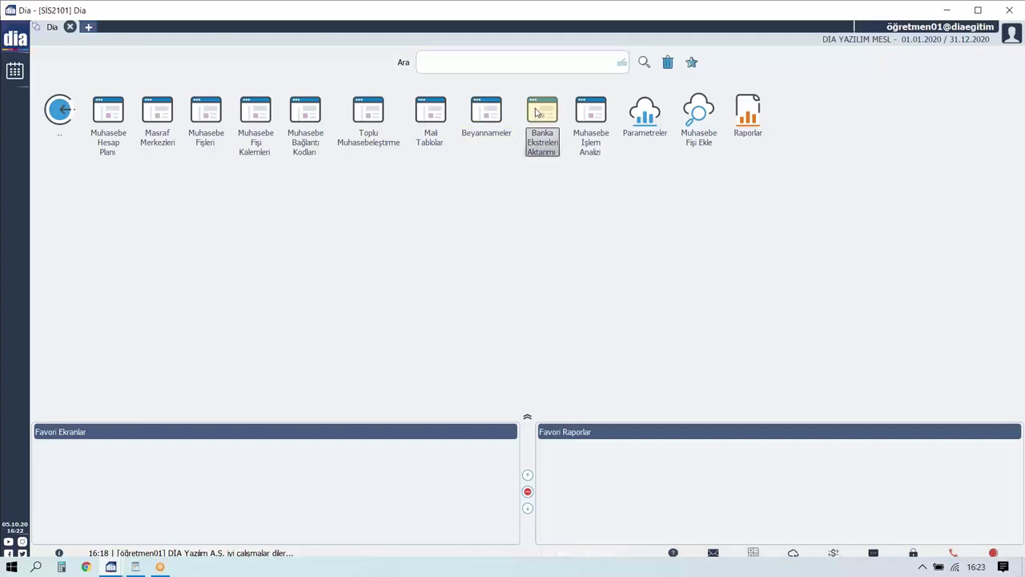
double_click(579, 117)
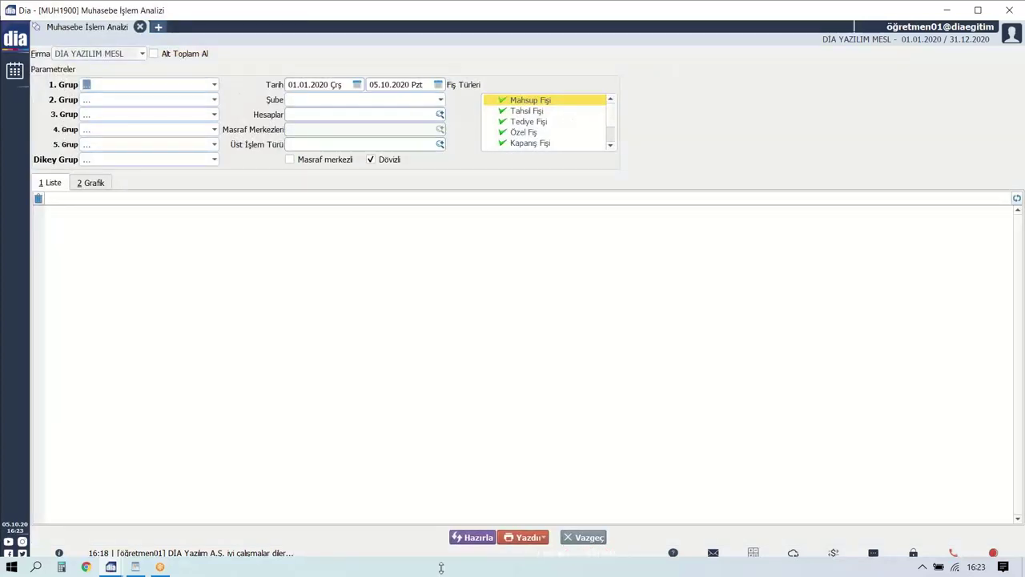
click(585, 537)
Check the parameters and Raporlar groups, return to the top-level modules, and open Dağıtım.
click(641, 116)
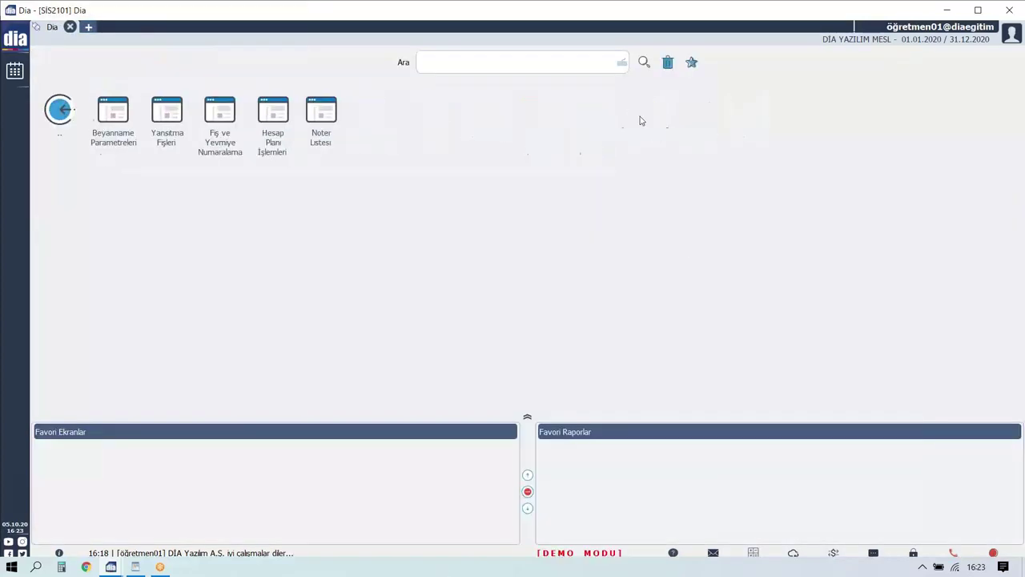
click(72, 109)
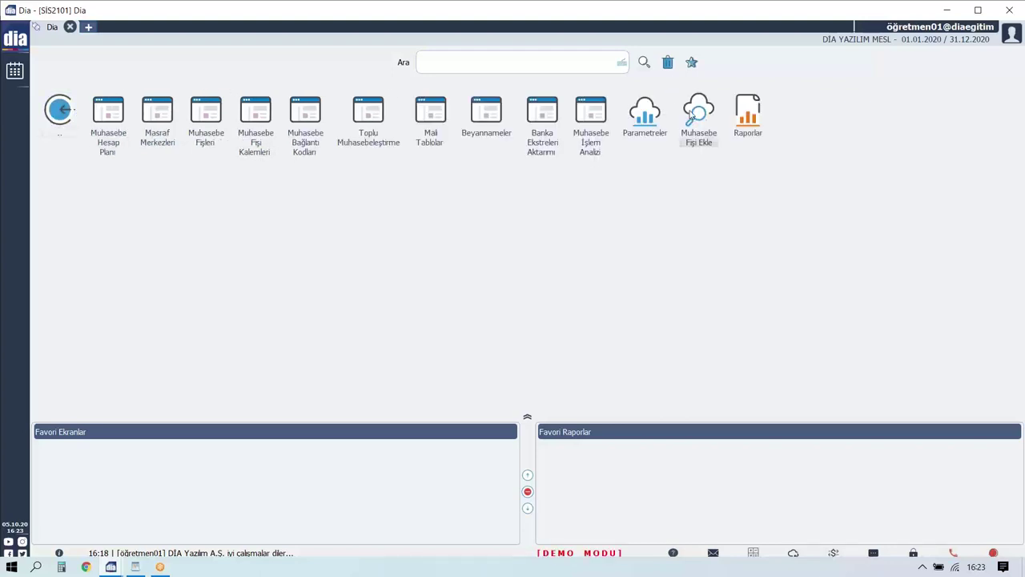
click(747, 113)
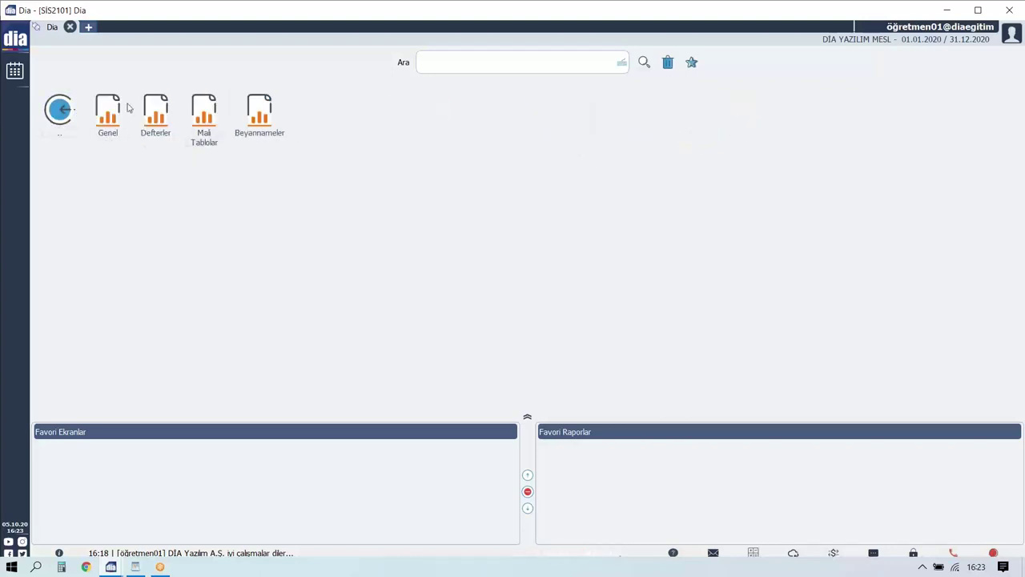
click(58, 109)
click(58, 108)
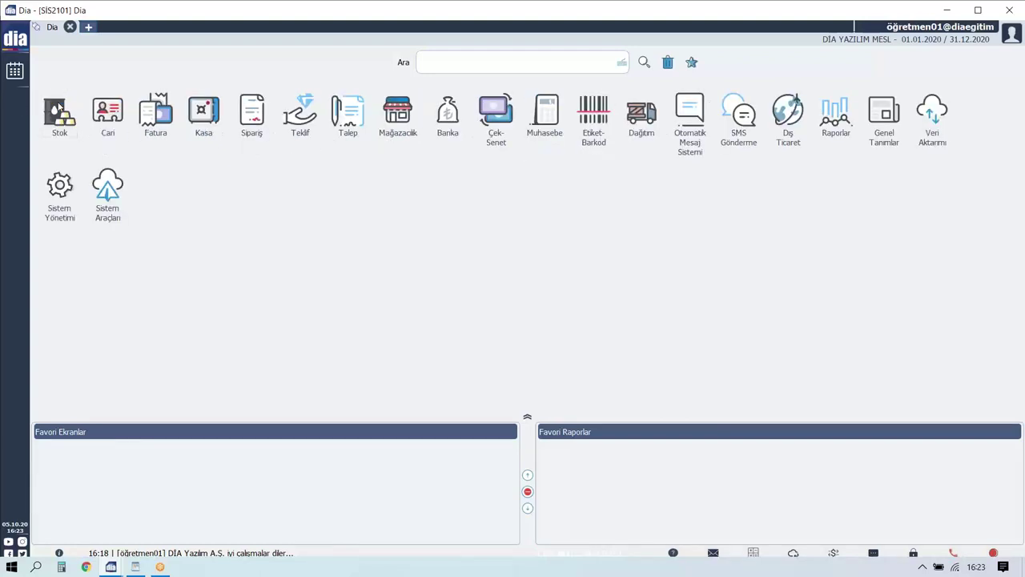
click(641, 114)
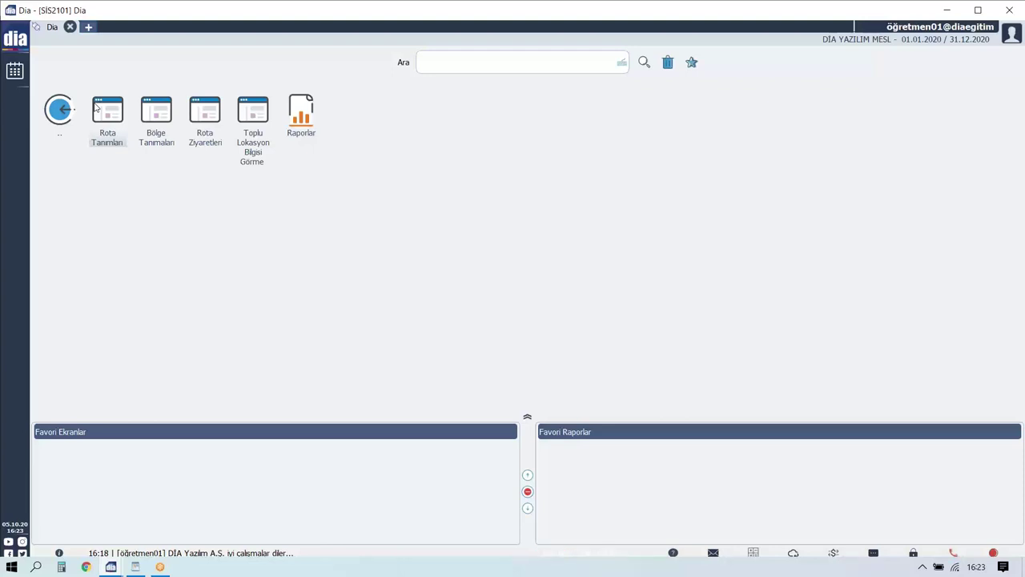
Go back to the top-level module list and open the Dış Ticaret module.
click(72, 109)
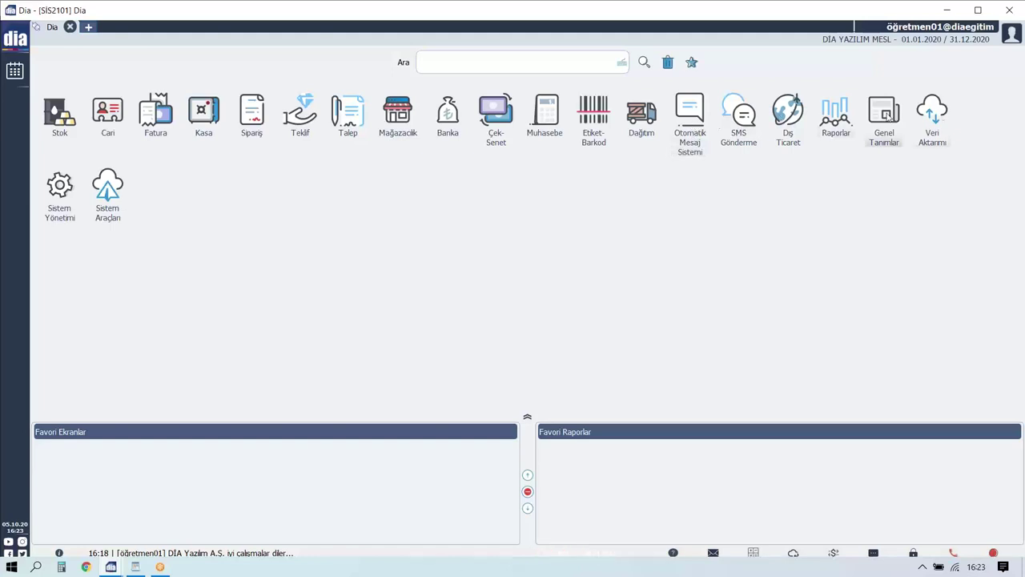
click(796, 109)
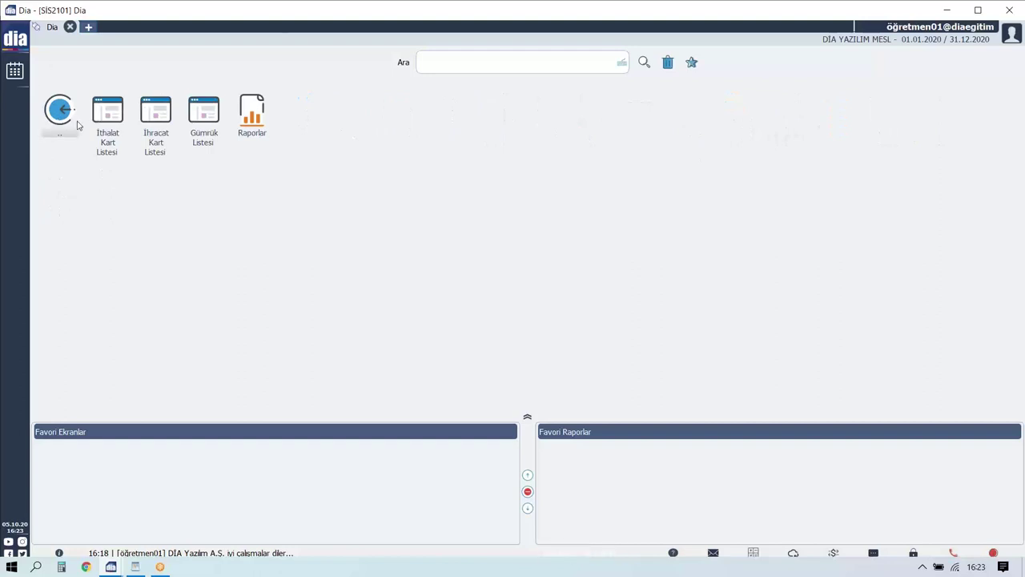
Open İthalat Kart Listesi and start a new import card without saving, then view İhracat Kart Listesi.
click(107, 116)
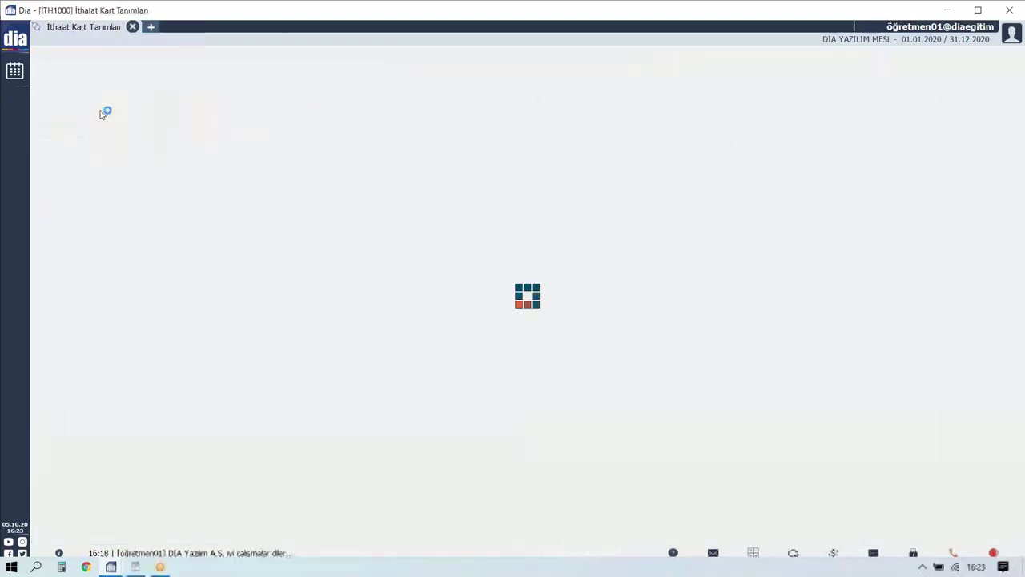
click(382, 535)
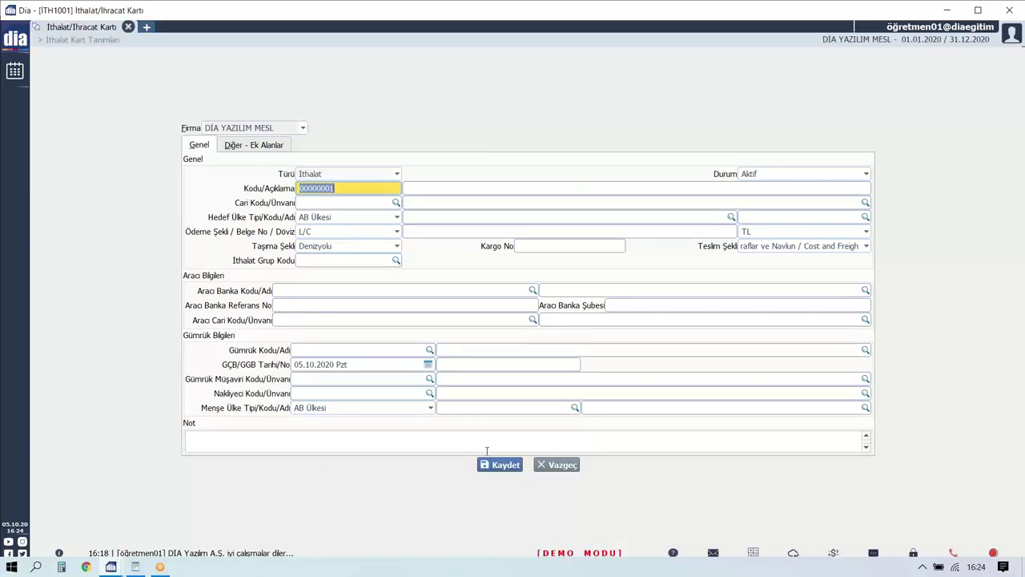
click(537, 467)
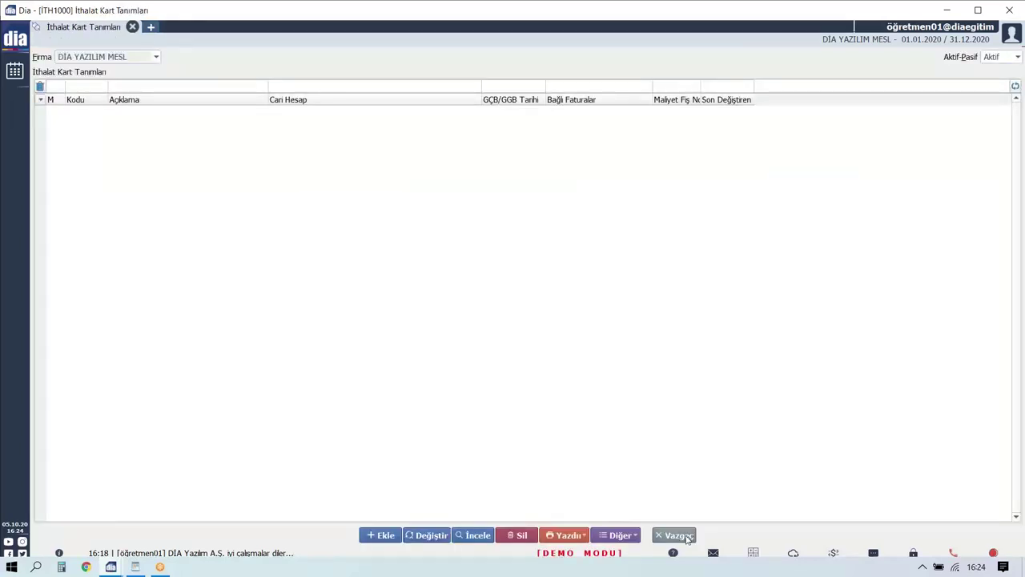
click(683, 536)
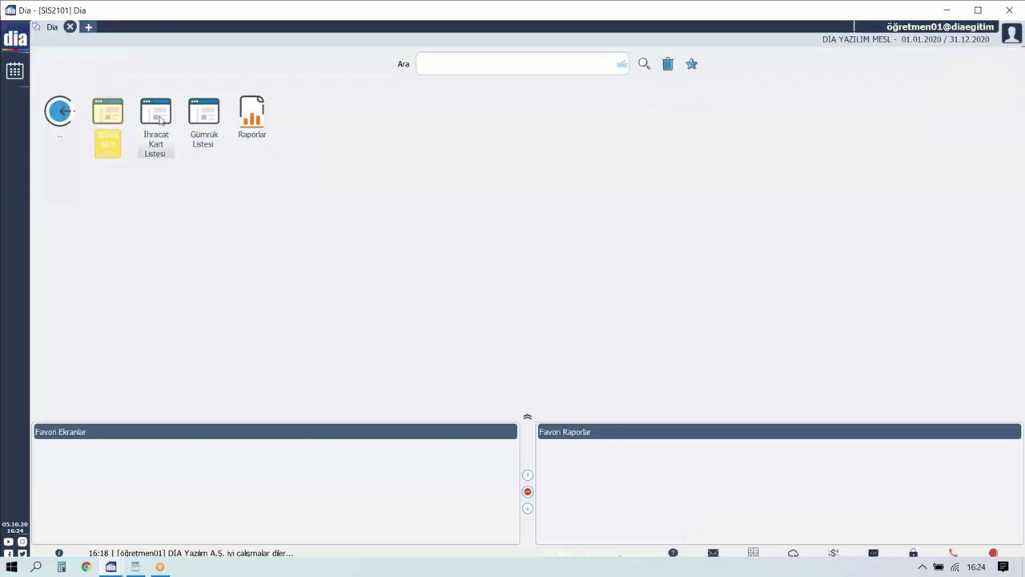
click(157, 116)
click(680, 536)
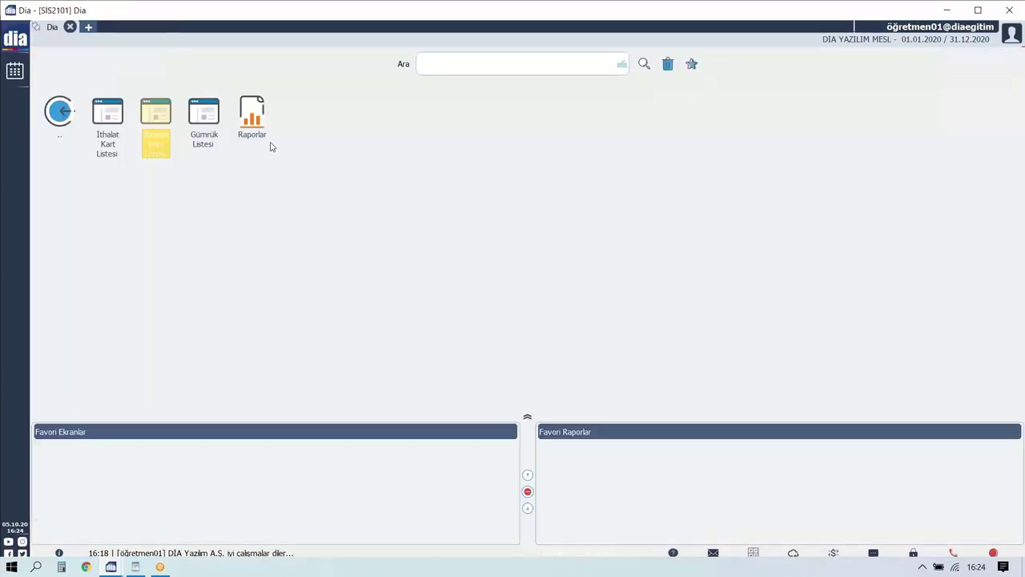
Fill Gümrük Listesi with the standard Turkish customs offices, then close it.
click(210, 118)
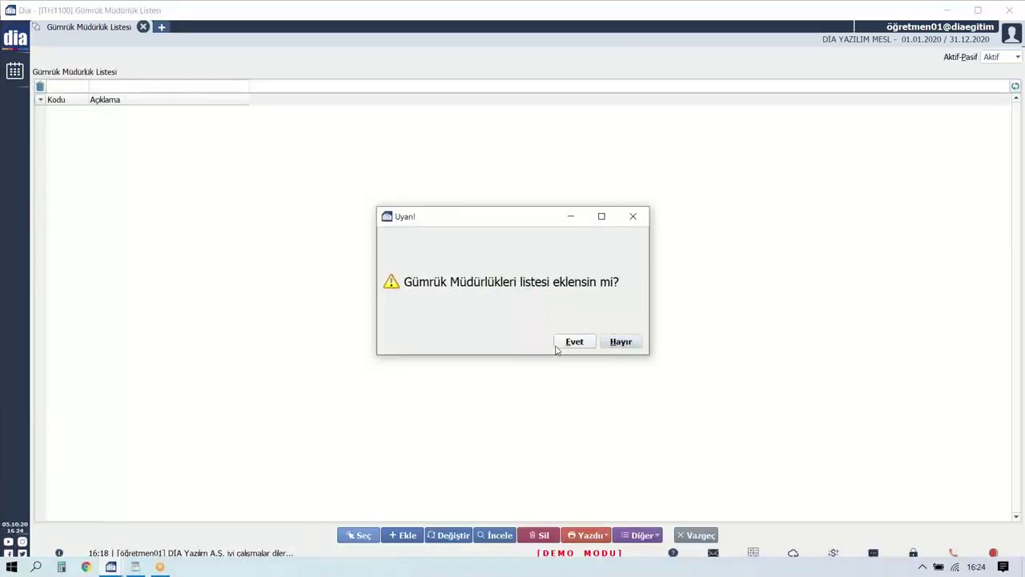
click(572, 342)
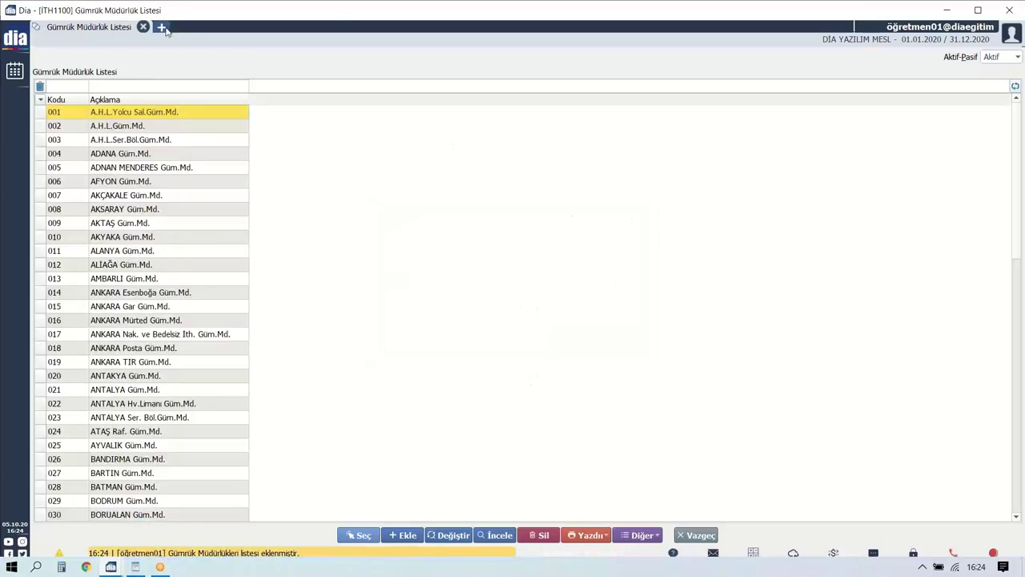
click(673, 536)
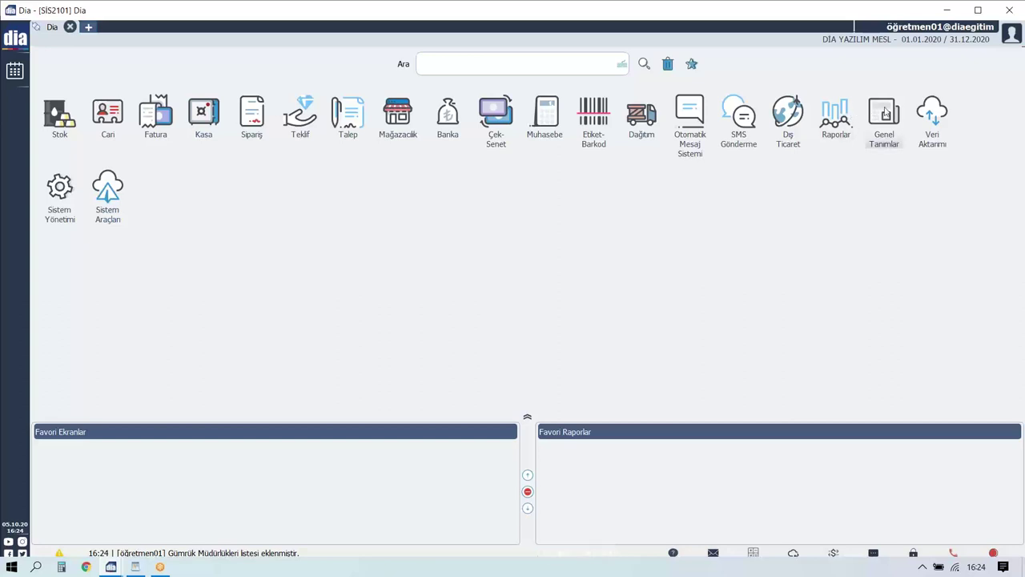
Look into the Genel Tanımlar and Veri Aktarımı modules.
click(886, 111)
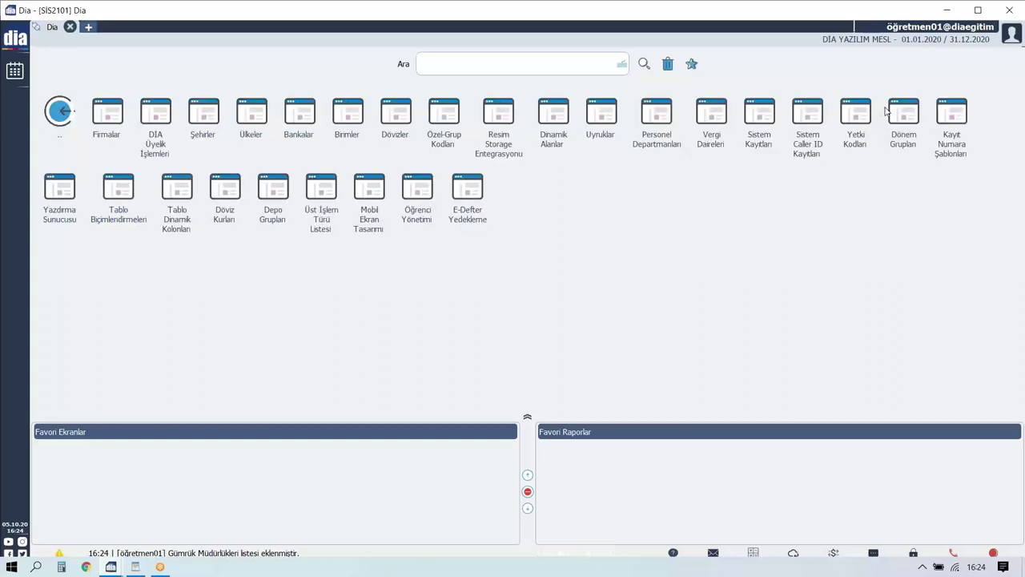
click(61, 112)
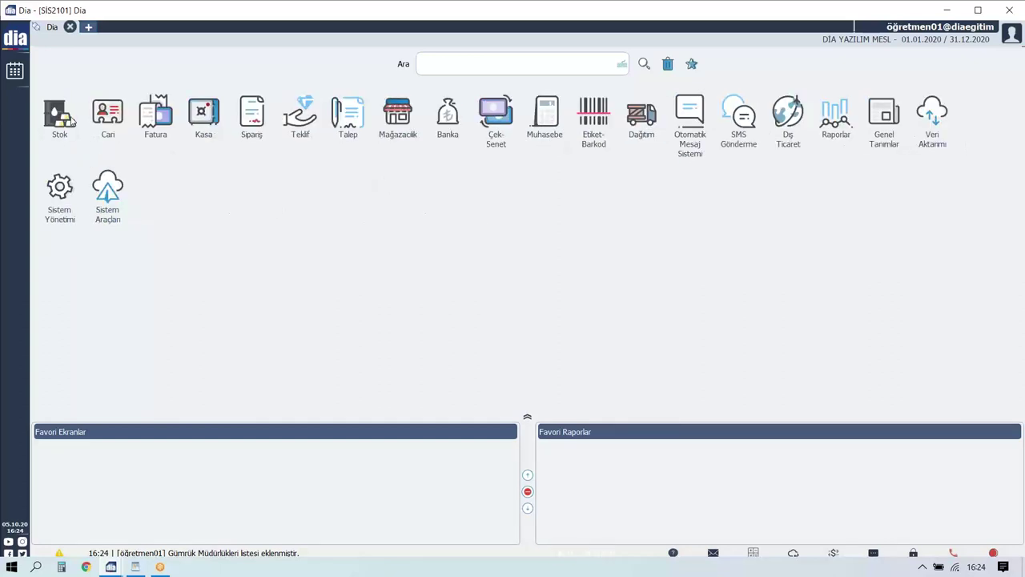
click(929, 116)
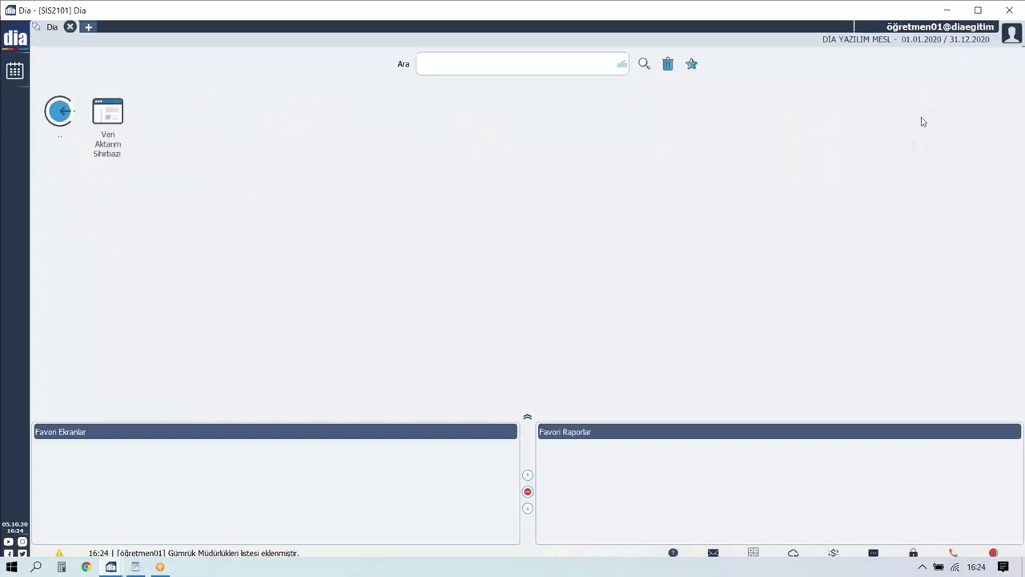
Return to the module list and open a new Chrome window from the taskbar.
click(72, 118)
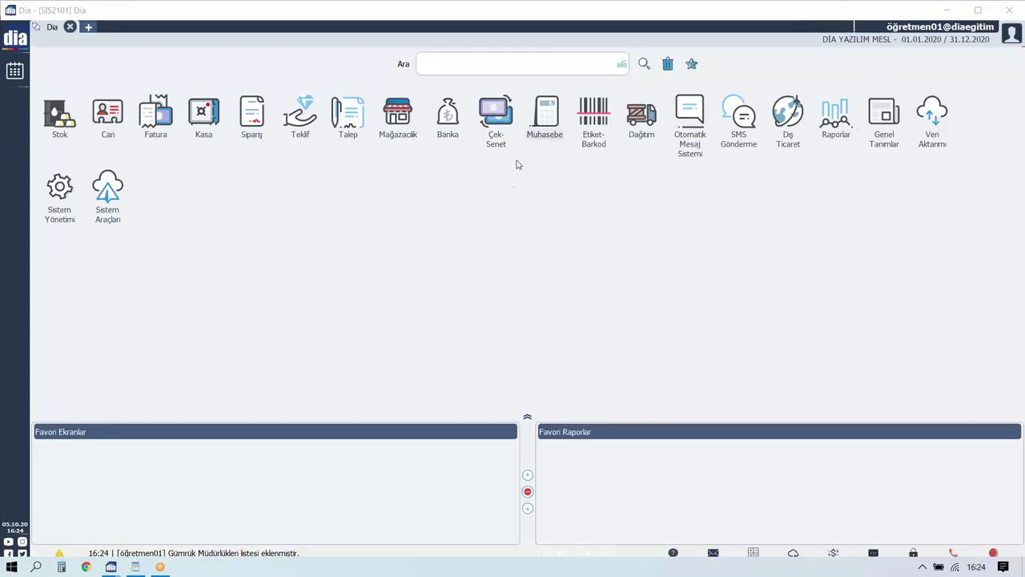
click(507, 188)
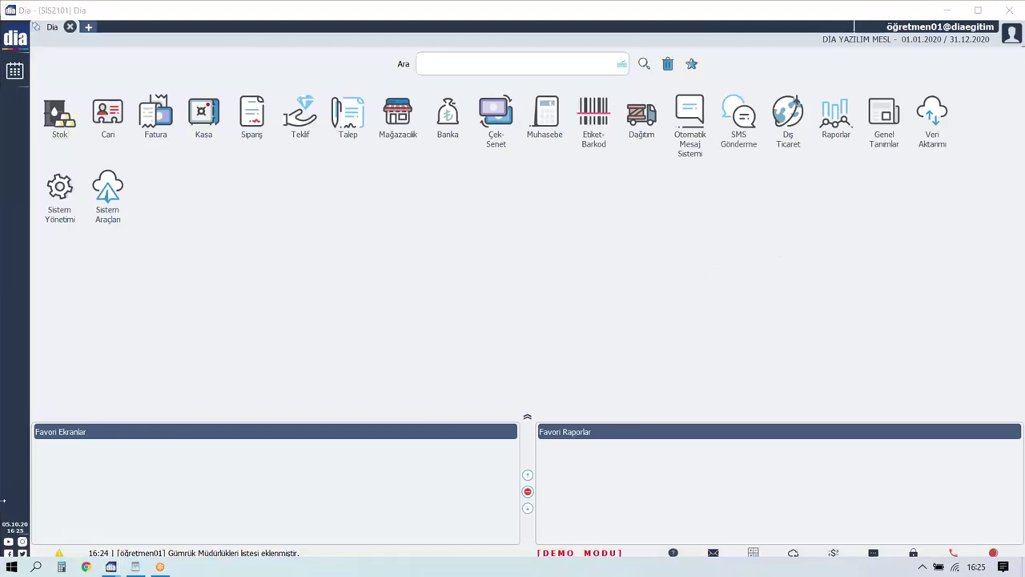
click(86, 567)
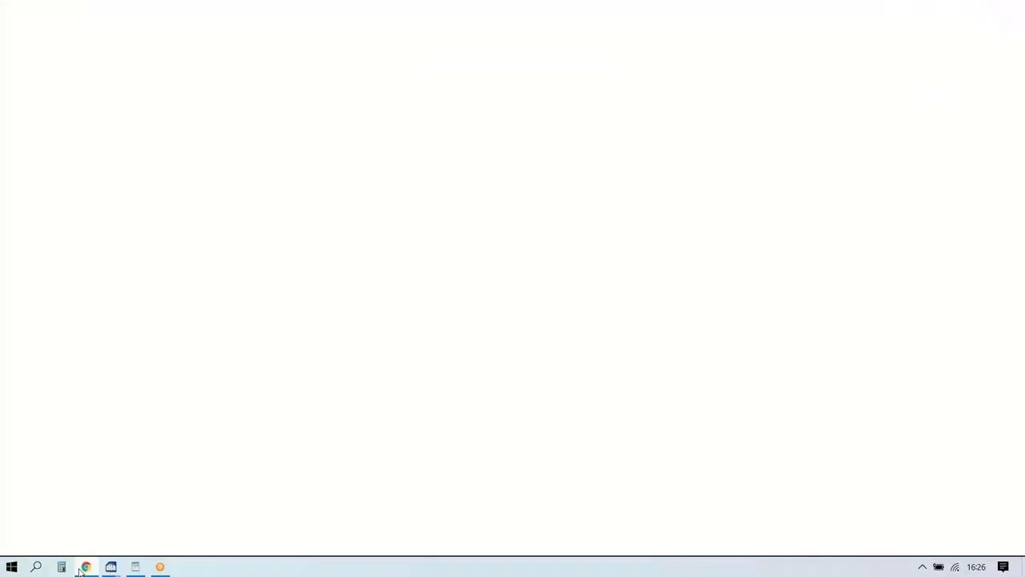
Load diaakademi.com in Chrome, maximize the window, and go to BİLGİ BANKASI.
text(www.diaakademi.com)
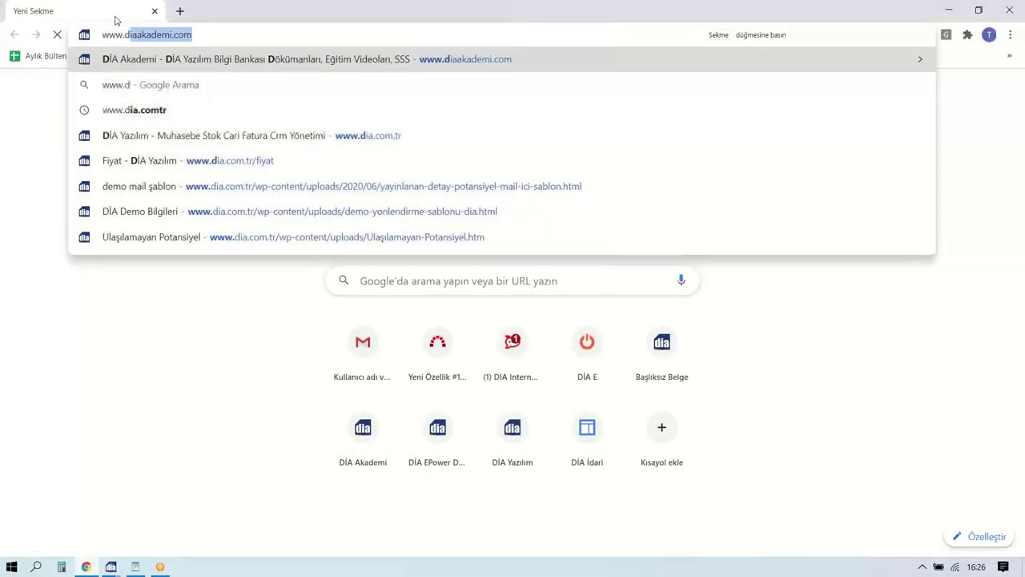
key(Return)
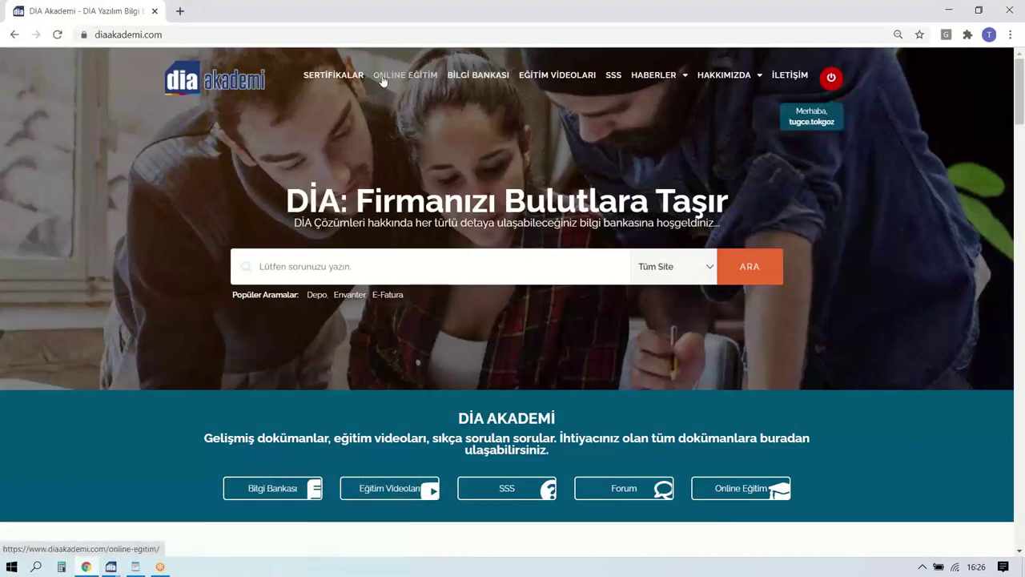
double_click(806, 16)
drag(696, 11, 405, 21)
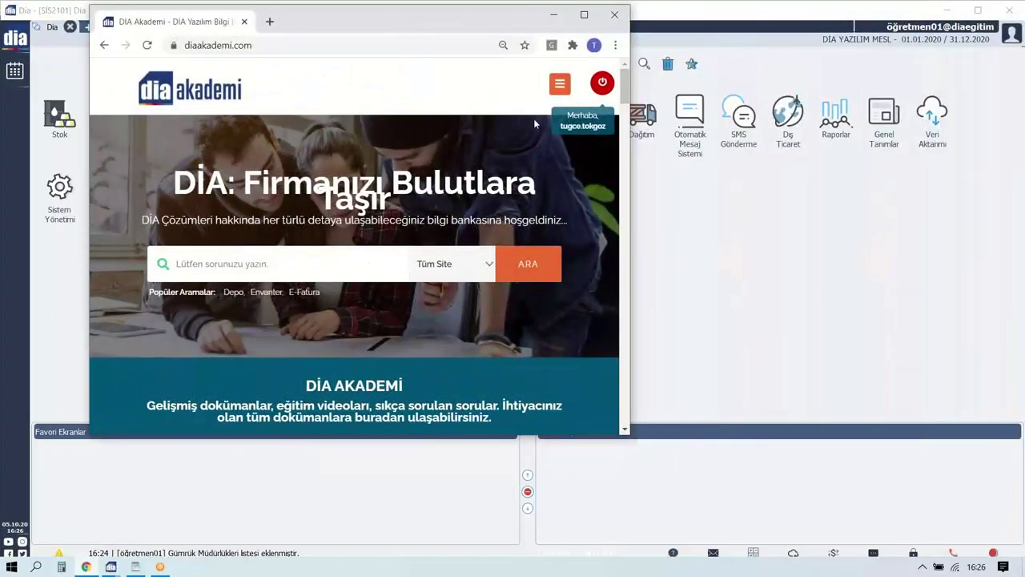
click(584, 15)
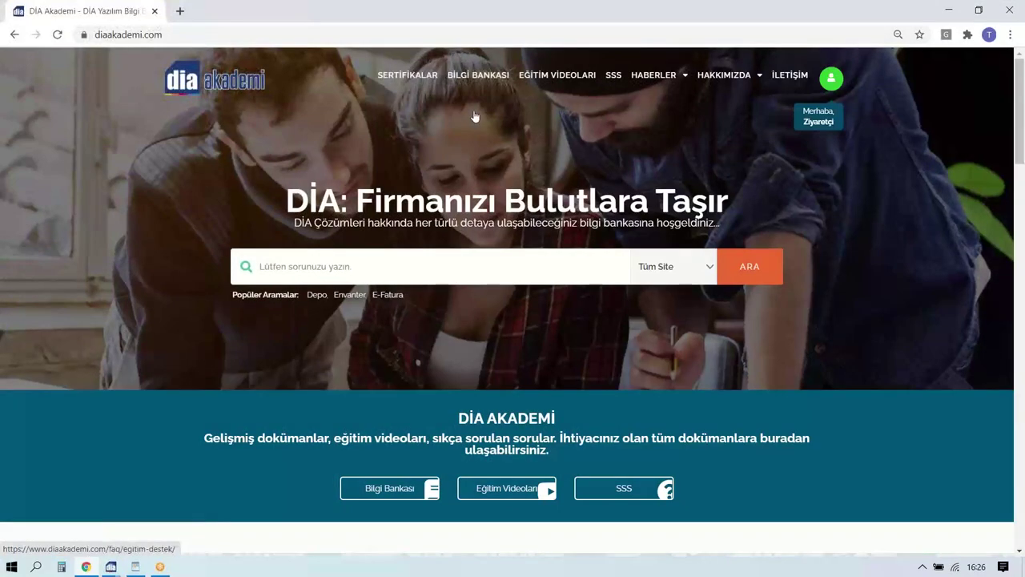
click(474, 81)
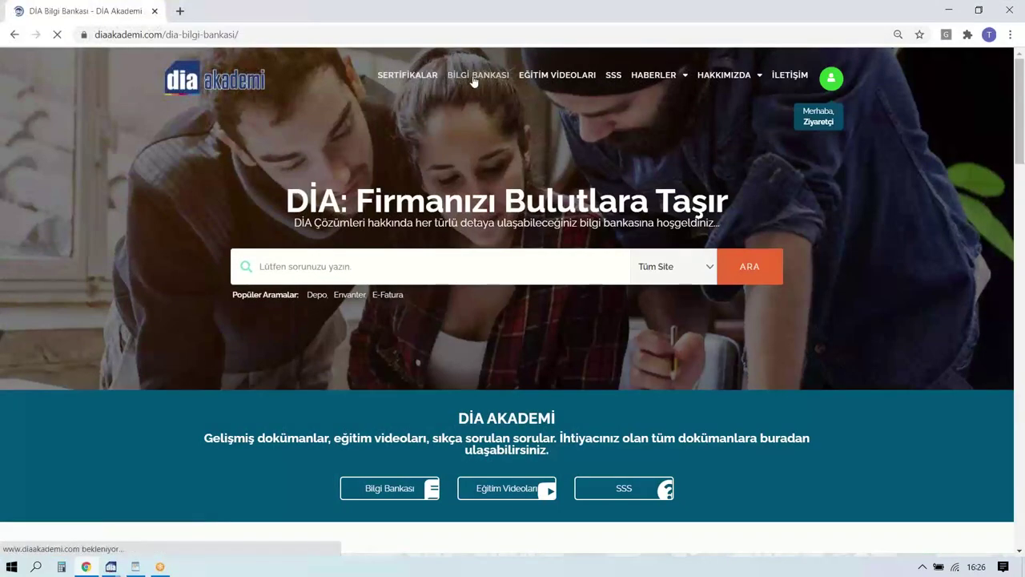
Open the 04 - Muhasebe Yönetimi category and its Personel Bordrolarının Muhasebeleştirilmesi article.
scroll(248, 303, down, 2)
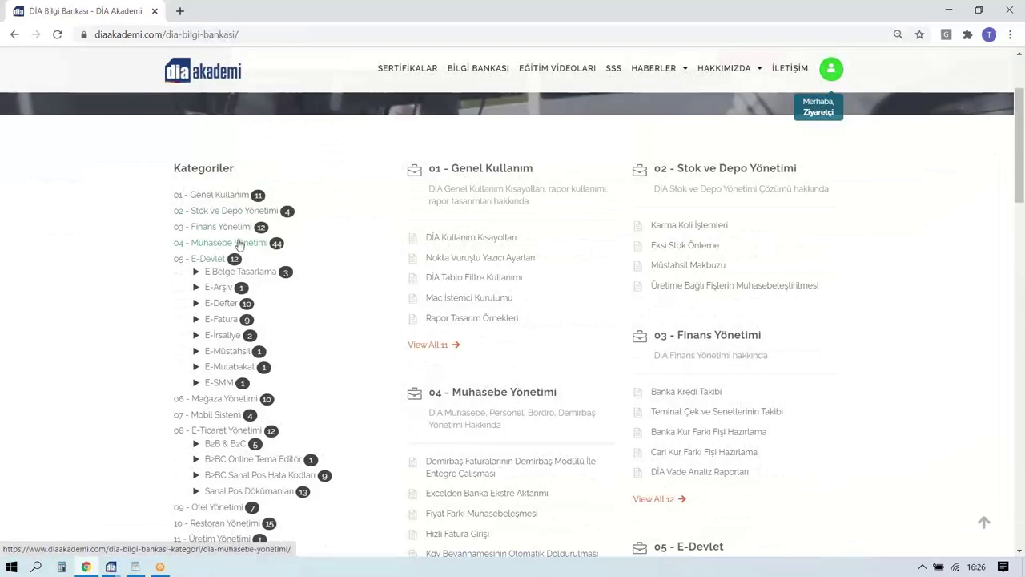
click(239, 243)
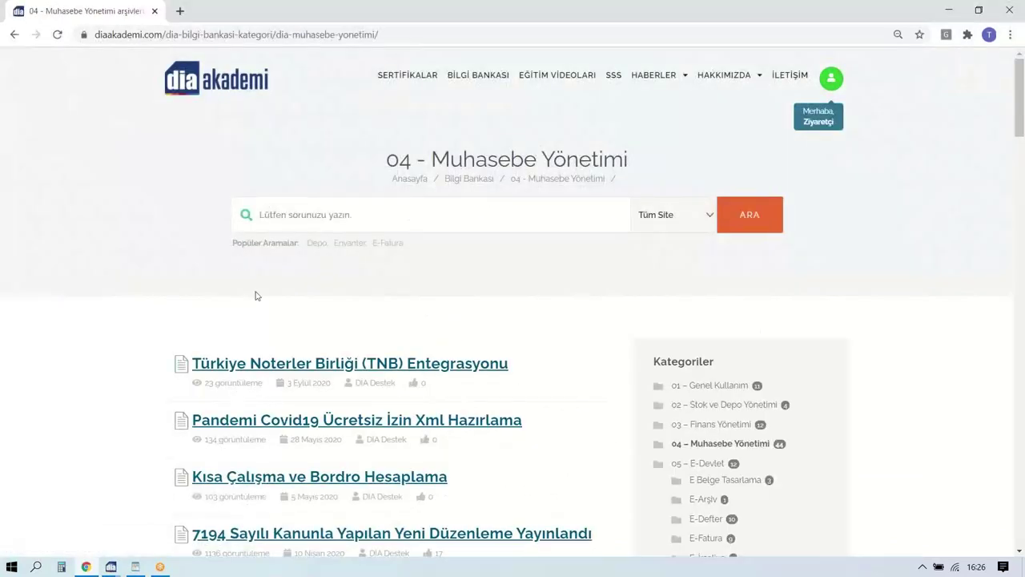
scroll(313, 278, down, 2)
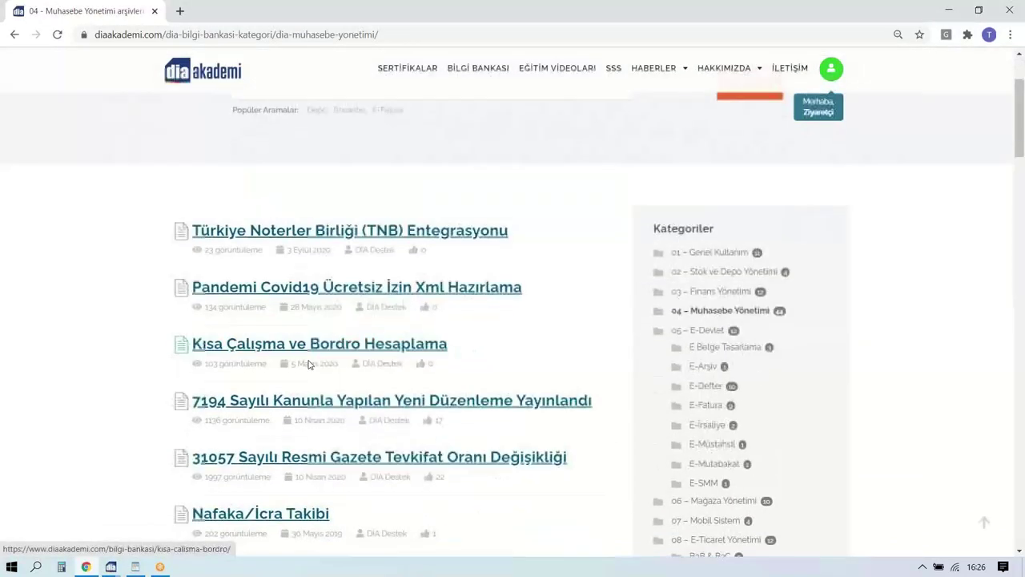
scroll(313, 278, down, 7)
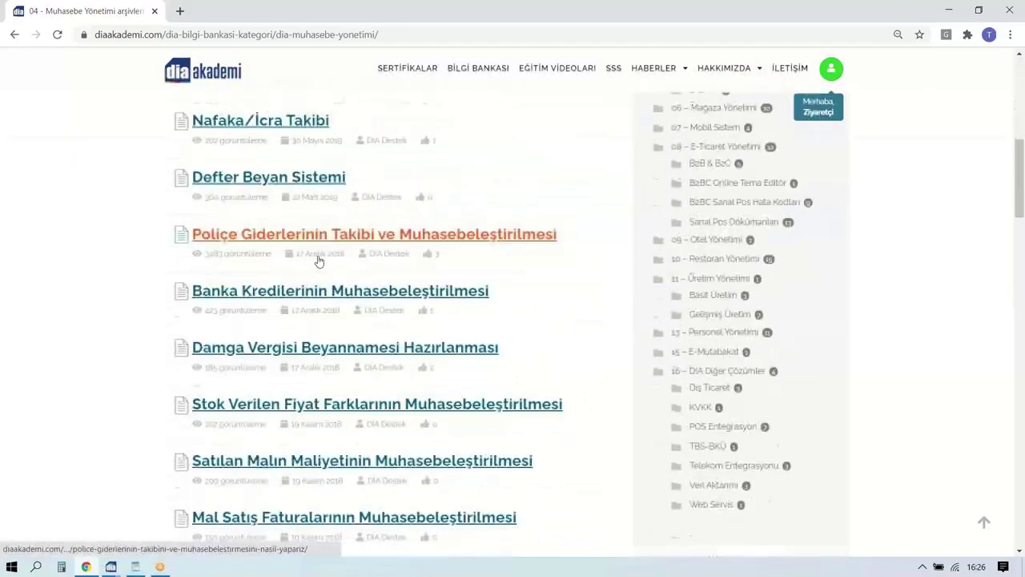
scroll(318, 263, down, 5)
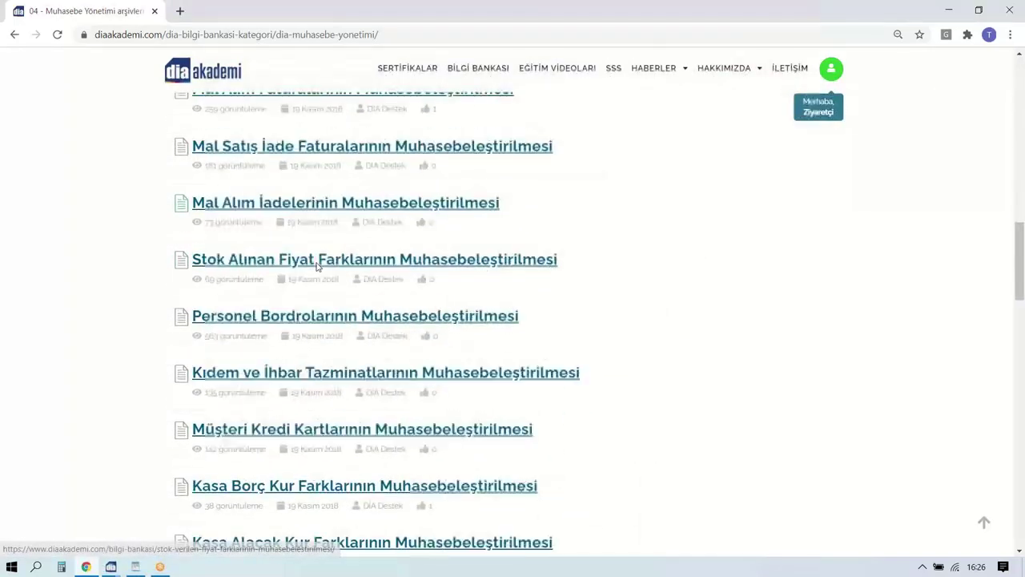
click(252, 316)
Scroll through the payroll accounting article, including accounts such as 770.01 Brüt Ücretler.
scroll(376, 325, down, 5)
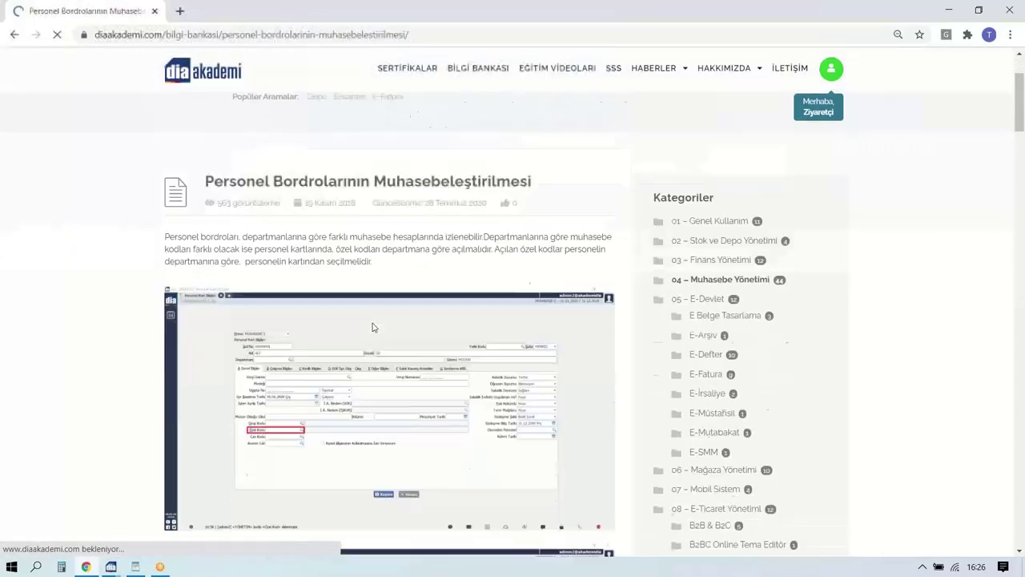
scroll(360, 316, up, 3)
scroll(355, 311, down, 10)
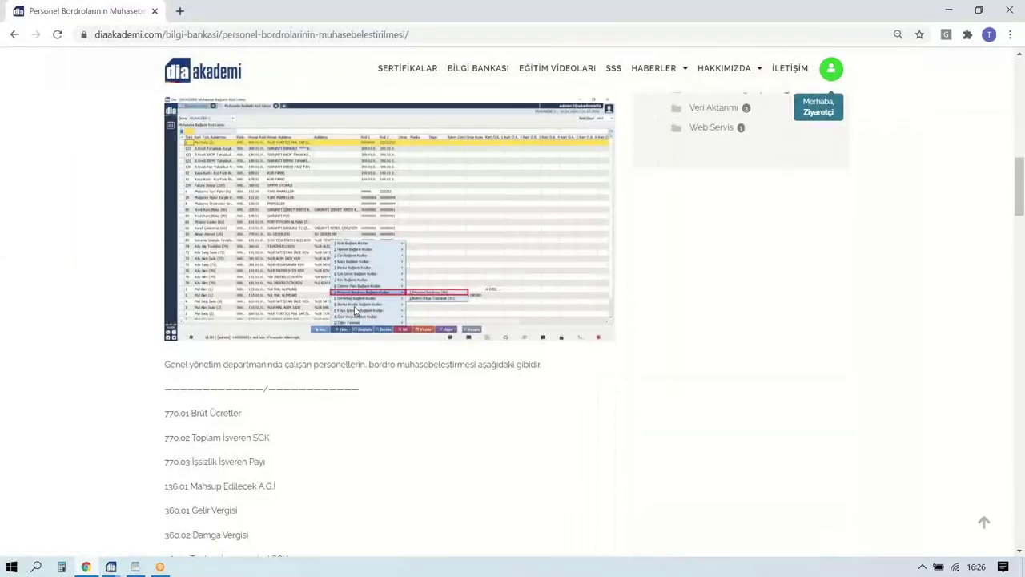
scroll(353, 313, down, 4)
scroll(350, 308, down, 4)
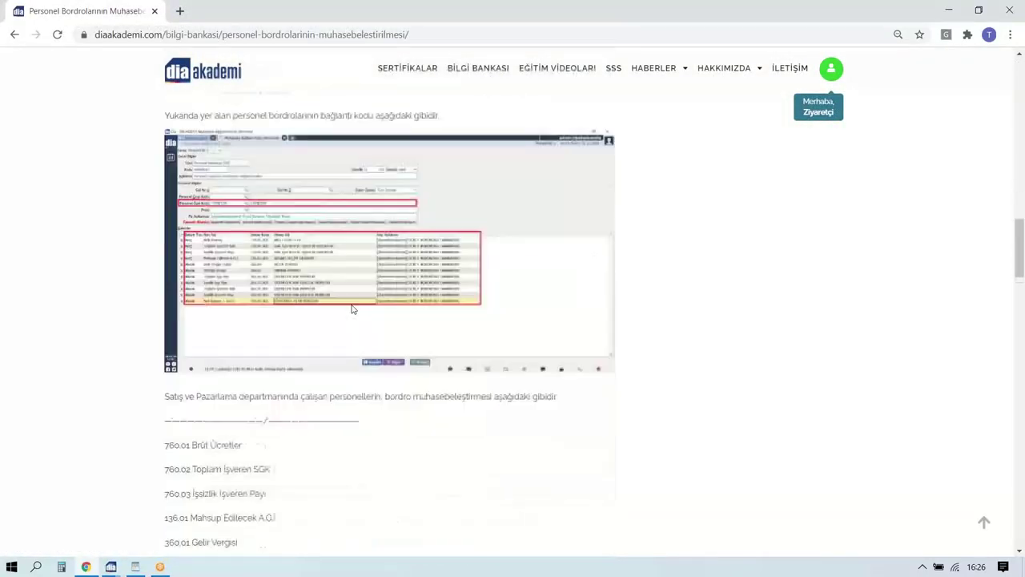
scroll(323, 422, down, 6)
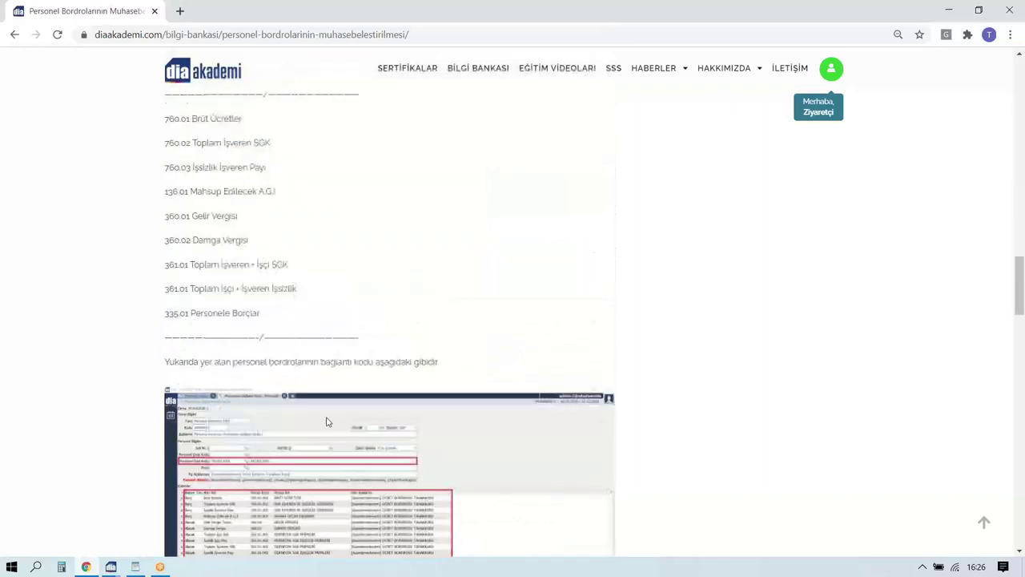
scroll(316, 293, up, 12)
scroll(337, 298, up, 11)
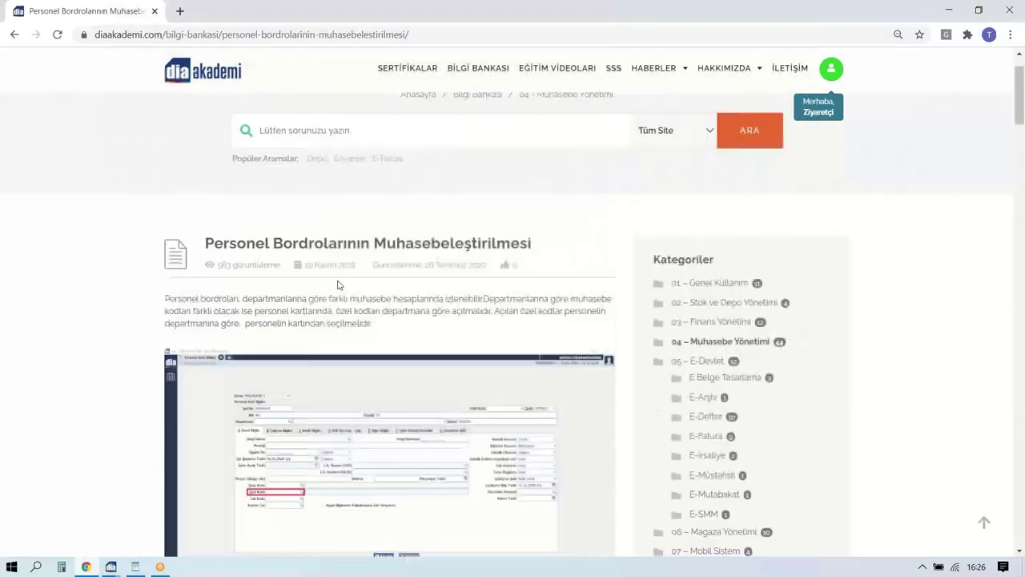
scroll(716, 389, down, 2)
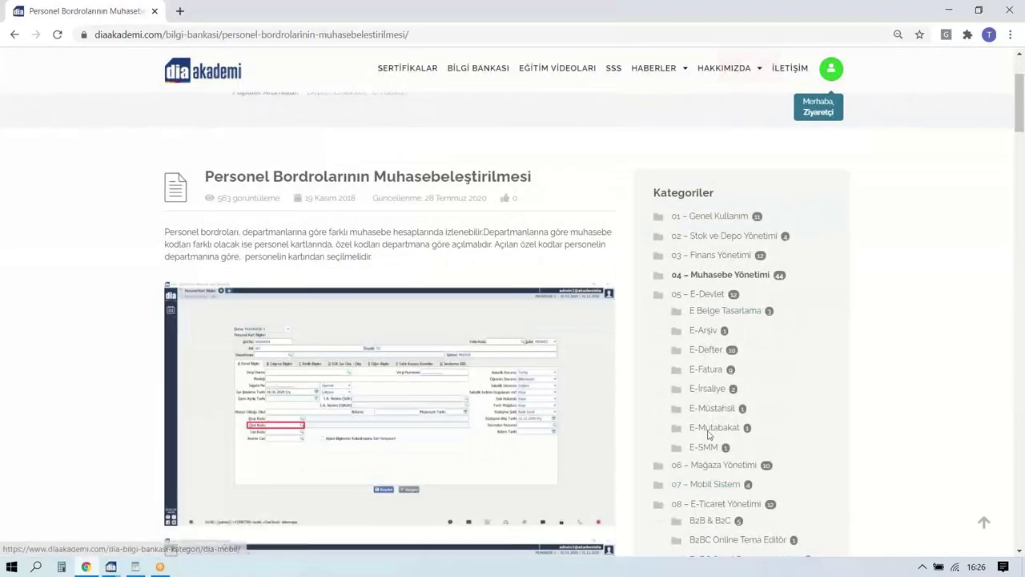
scroll(721, 416, down, 2)
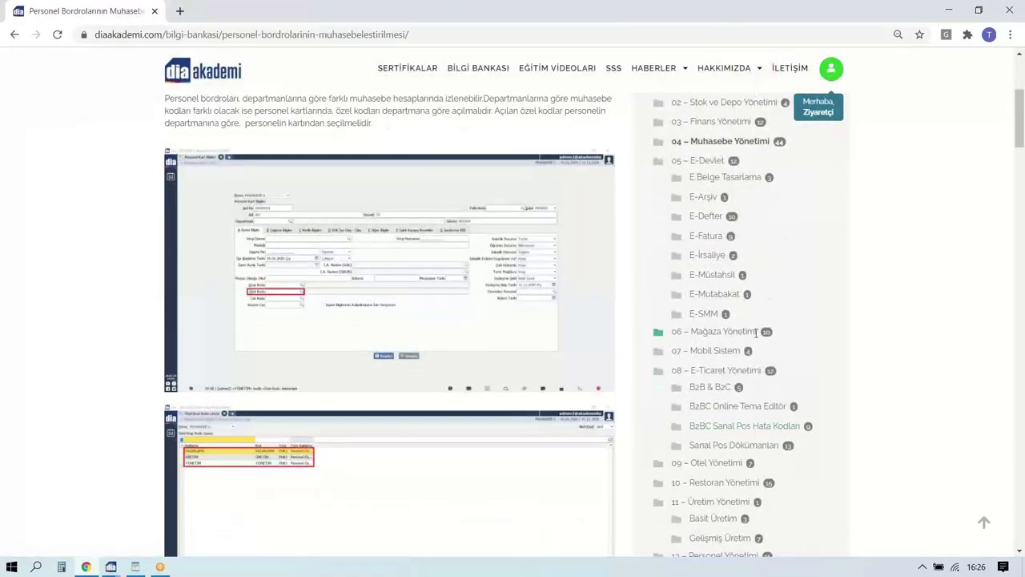
scroll(745, 384, down, 3)
scroll(693, 419, up, 5)
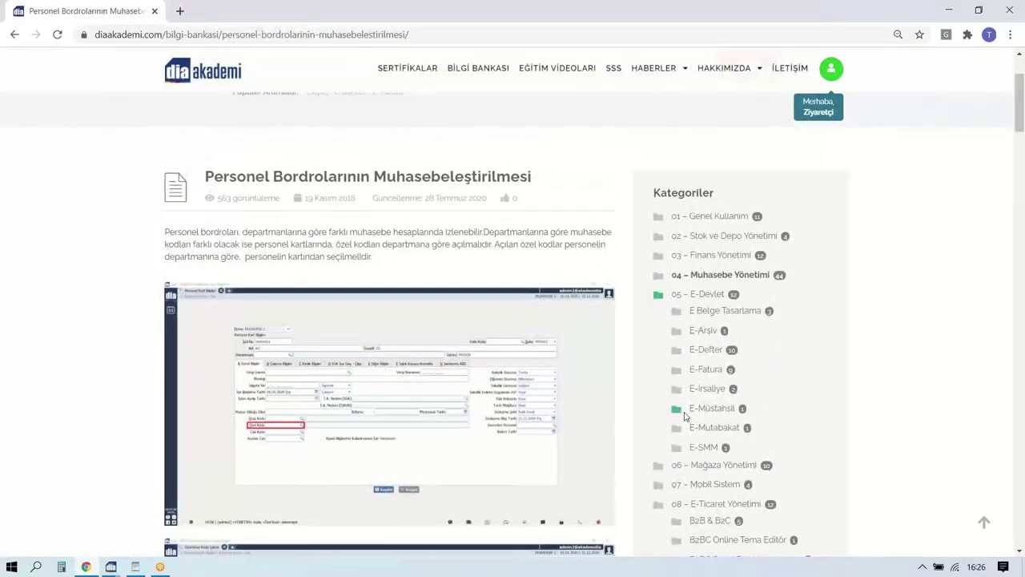
scroll(685, 416, up, 2)
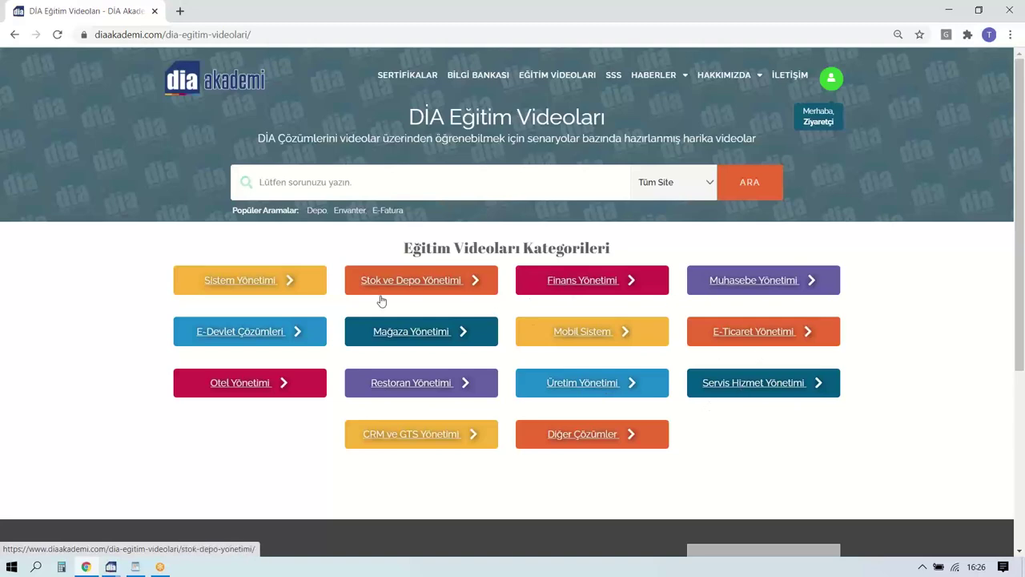
Play the 9:57 'Fatura Nasıl Oluşturulur?' video from Stok ve Depo Yönetimi, muted.
click(412, 279)
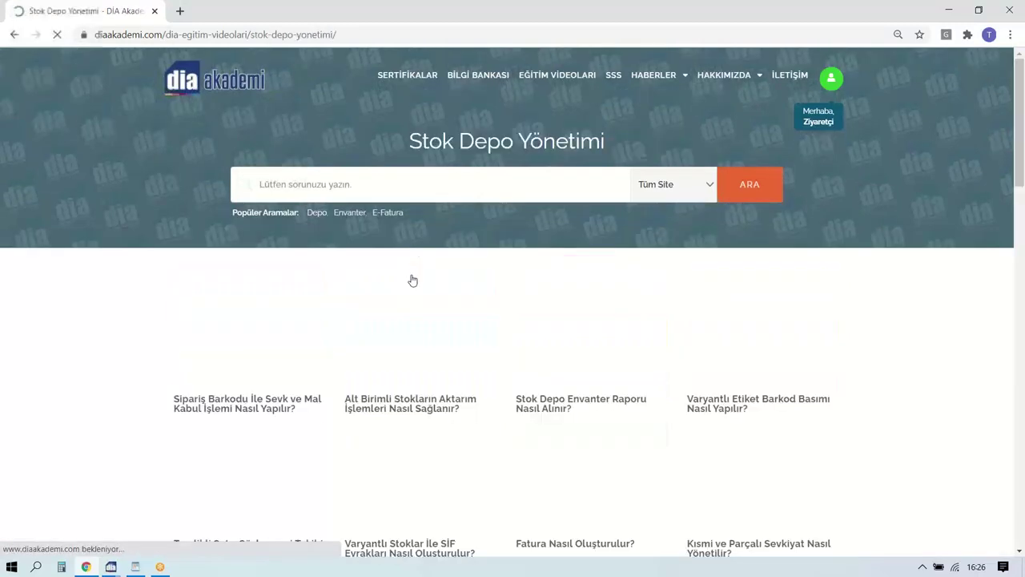
scroll(320, 282, down, 3)
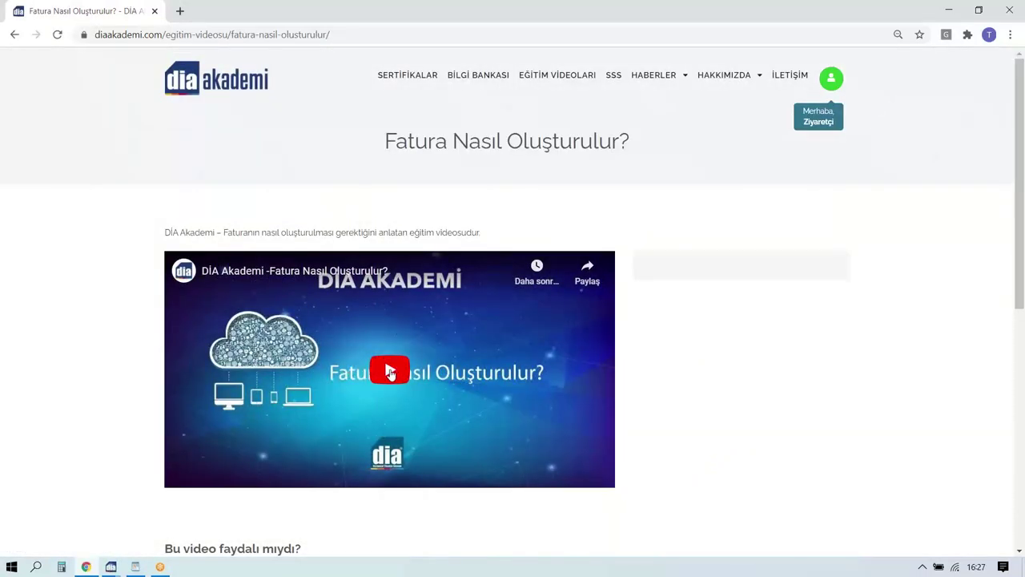
click(390, 371)
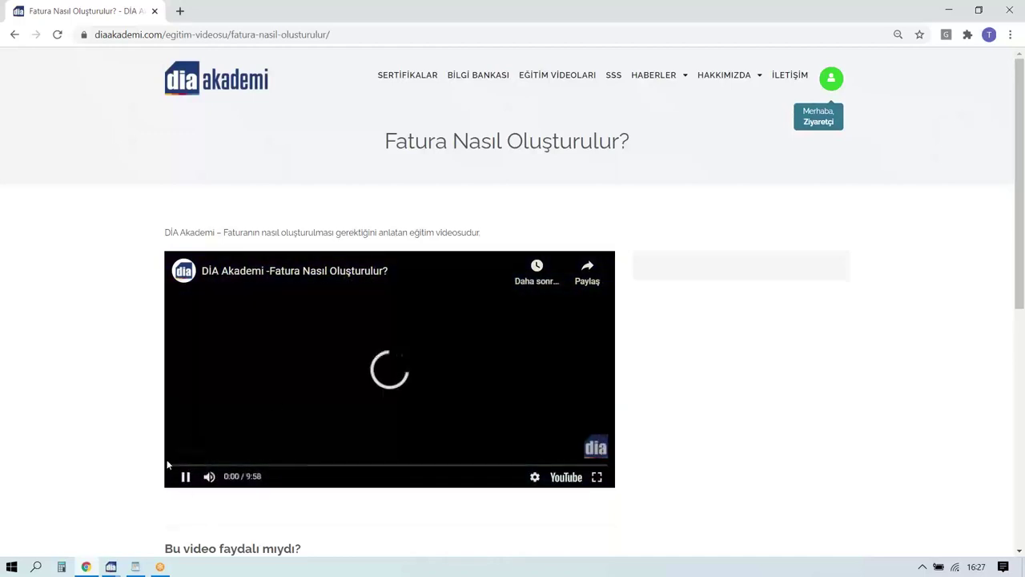
click(209, 476)
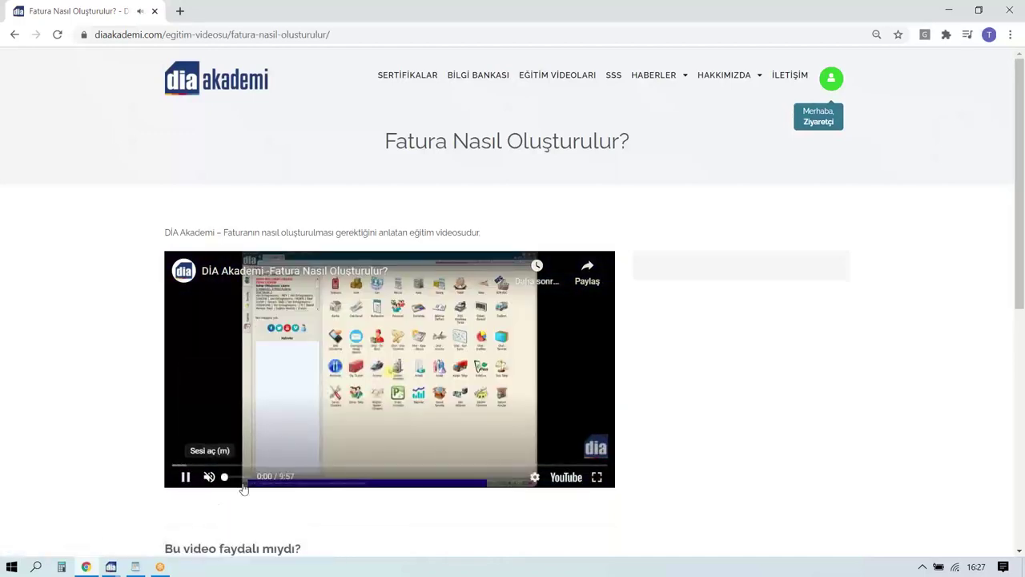